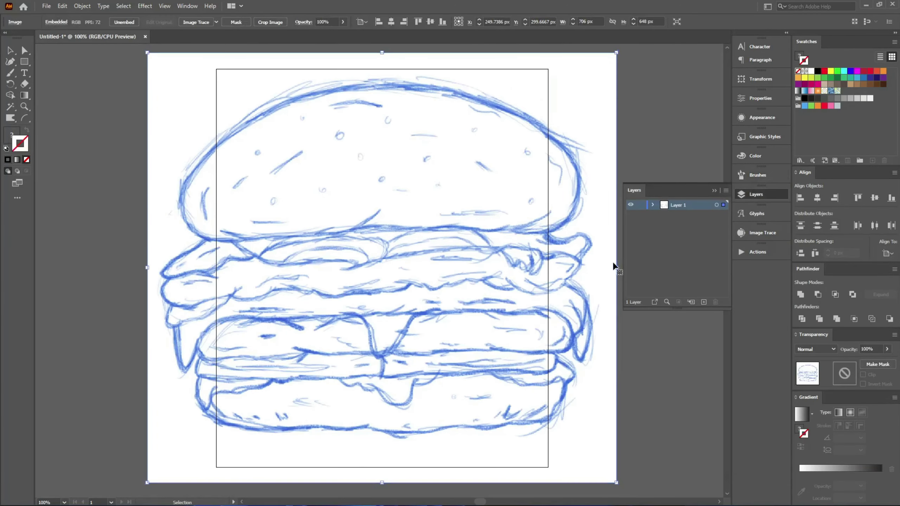
# Scale the burger sketch to about 462 px wide and move it onto a new layer beneath Layer 1
pyautogui.moveTo(615, 268); pyautogui.dragTo(533, 272)
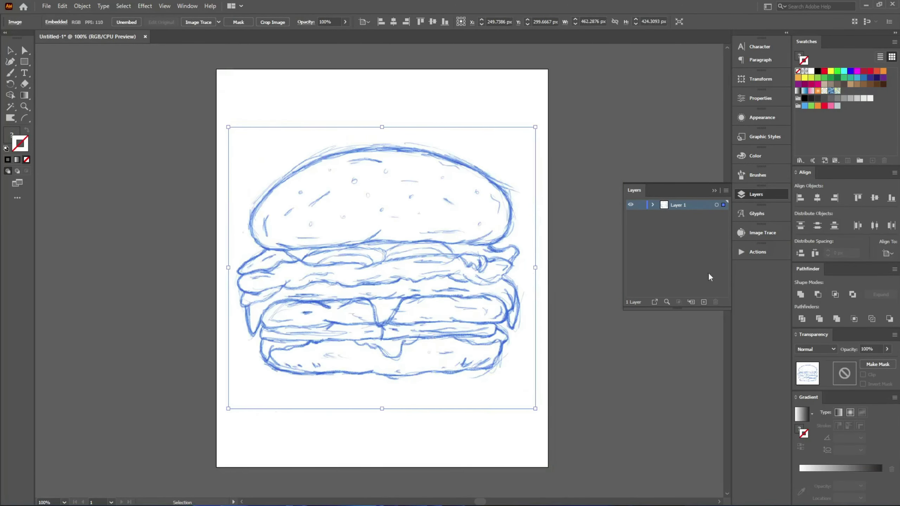
pyautogui.hotkey('ctrl', 'l')
pyautogui.moveTo(694, 220); pyautogui.dragTo(694, 221)
pyautogui.moveTo(724, 205); pyautogui.dragTo(724, 215)
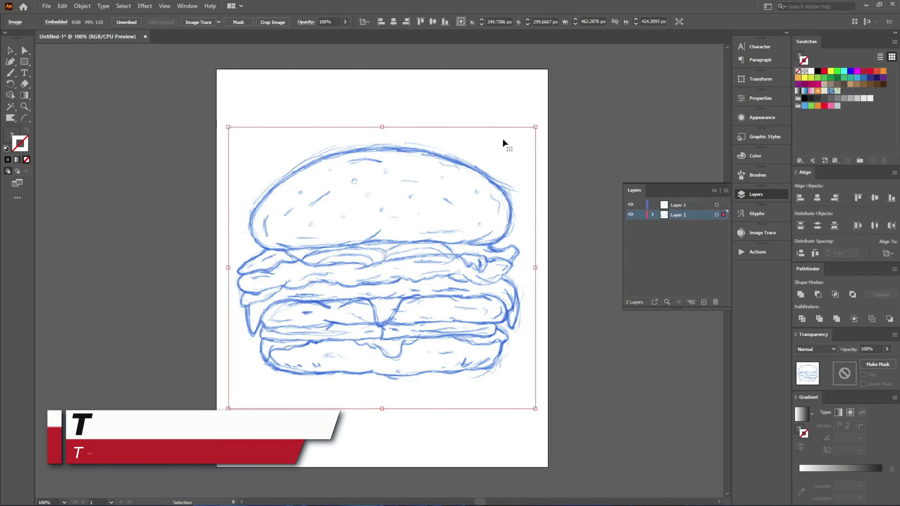
# Lower the sketch's opacity to 46% and centre it horizontally and vertically on the artboard
pyautogui.click(345, 22)
pyautogui.click(325, 32)
pyautogui.click(817, 199)
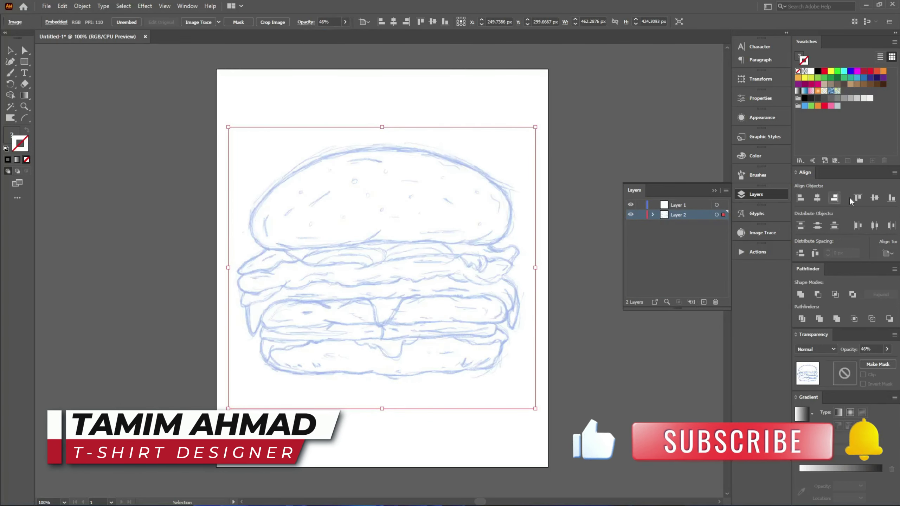
pyautogui.click(874, 199)
# Lock Layer 2 holding the sketch and make Layer 1 the active layer
pyautogui.click(641, 214)
pyautogui.click(686, 205)
pyautogui.click(743, 192)
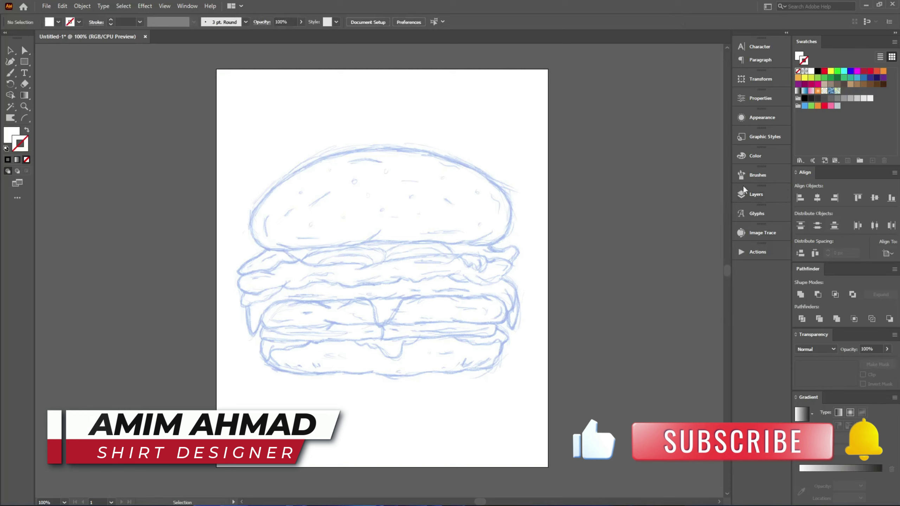
# Configure the 10 pt. Round calligraphic brush with a 5 pt size driven by Pressure and a 5 pt variation
pyautogui.click(751, 177)
pyautogui.doubleClick(644, 188)
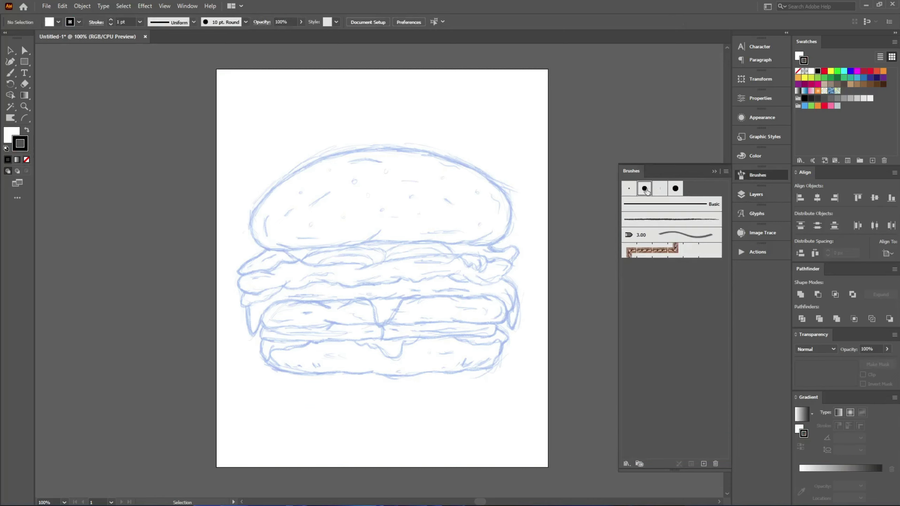
pyautogui.click(423, 316)
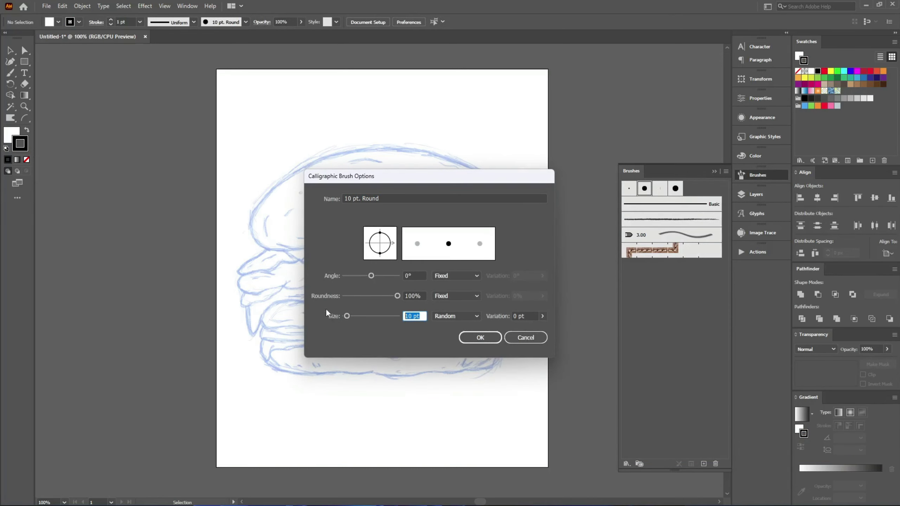
pyautogui.write('4')
pyautogui.click(542, 316)
pyautogui.click(419, 315)
pyautogui.write('5')
pyautogui.click(456, 316)
pyautogui.click(454, 346)
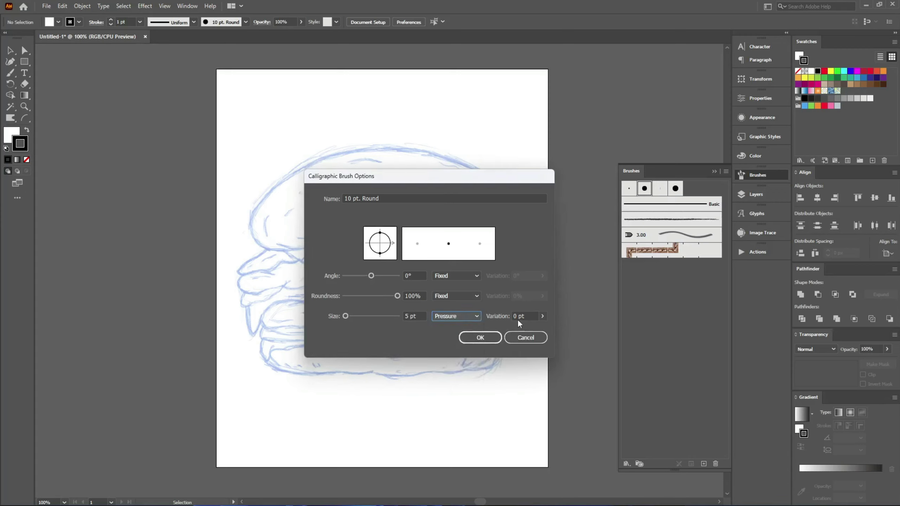
pyautogui.click(542, 316)
pyautogui.click(541, 327)
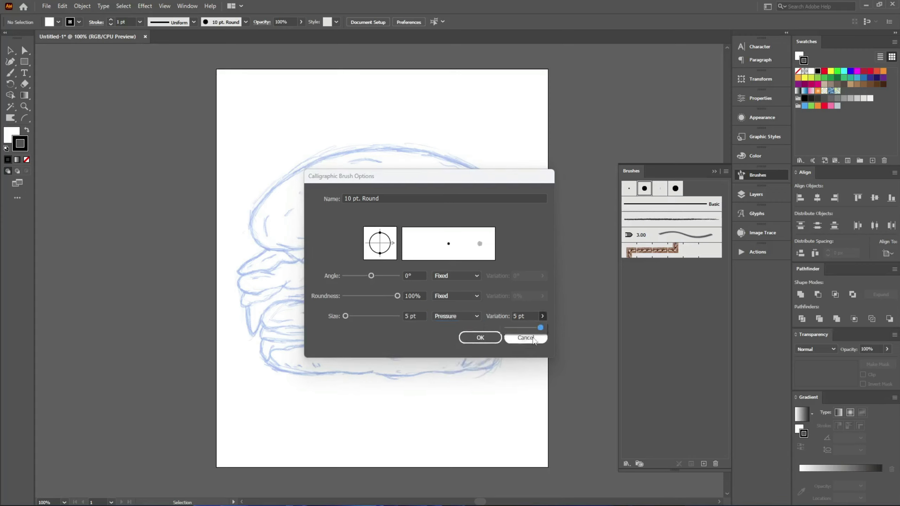
pyautogui.click(488, 342)
# Ink the top bun's left side and the left half of its underside with the Paintbrush and the 10 pt. Round brush
pyautogui.press('b')
pyautogui.moveTo(368, 142)
pyautogui.mouseDown()
pyautogui.moveTo(394, 115)
pyautogui.moveTo(278, 82)
pyautogui.mouseUp()
pyautogui.hotkey('ctrl', 'z')
pyautogui.moveTo(341, 165); pyautogui.dragTo(387, 223)
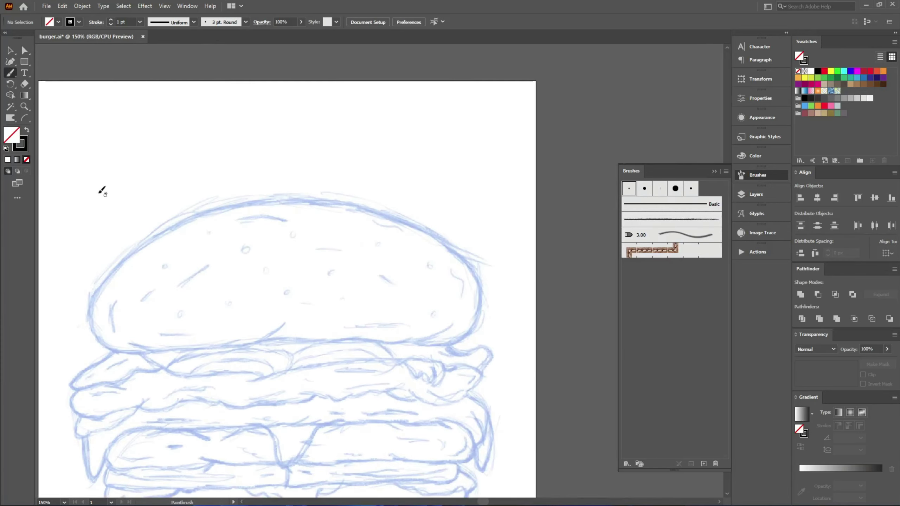
pyautogui.moveTo(79, 181)
pyautogui.mouseDown()
pyautogui.moveTo(109, 138)
pyautogui.moveTo(164, 154)
pyautogui.moveTo(262, 124)
pyautogui.moveTo(162, 335)
pyautogui.mouseUp()
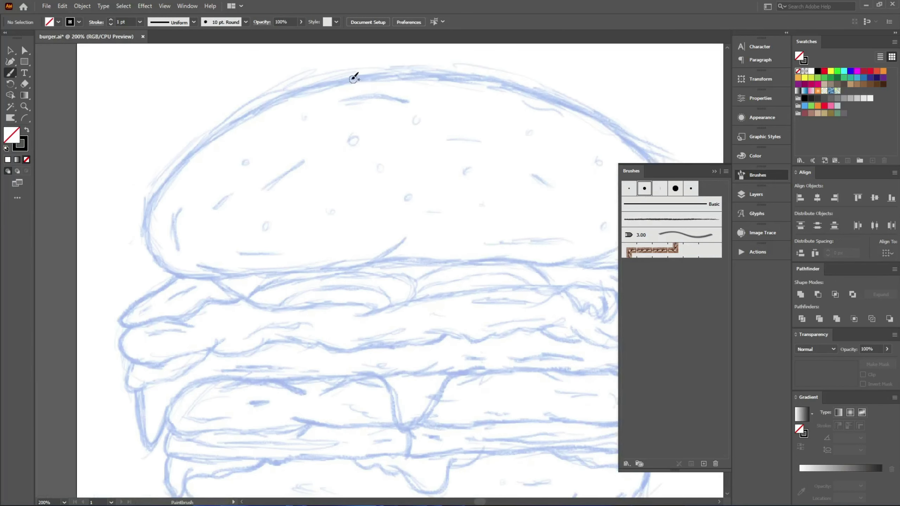
pyautogui.moveTo(323, 81)
pyautogui.mouseDown()
pyautogui.moveTo(226, 119)
pyautogui.moveTo(165, 180)
pyautogui.moveTo(145, 218)
pyautogui.moveTo(152, 255)
pyautogui.moveTo(188, 280)
pyautogui.moveTo(217, 277)
pyautogui.mouseUp()
pyautogui.press('space')
pyautogui.moveTo(202, 247)
pyautogui.mouseDown()
pyautogui.moveTo(157, 215)
pyautogui.moveTo(103, 205)
pyautogui.moveTo(146, 221)
pyautogui.moveTo(250, 212)
pyautogui.moveTo(300, 198)
pyautogui.moveTo(331, 169)
pyautogui.moveTo(194, 266)
pyautogui.mouseUp()
pyautogui.press('space')
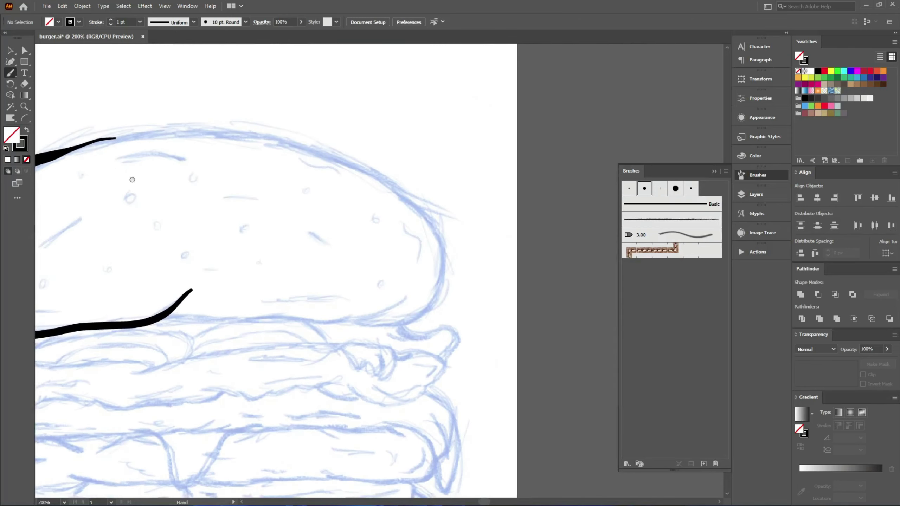
# Ink the top bun's crown and carry the outline down its right side
pyautogui.moveTo(123, 177); pyautogui.dragTo(155, 165)
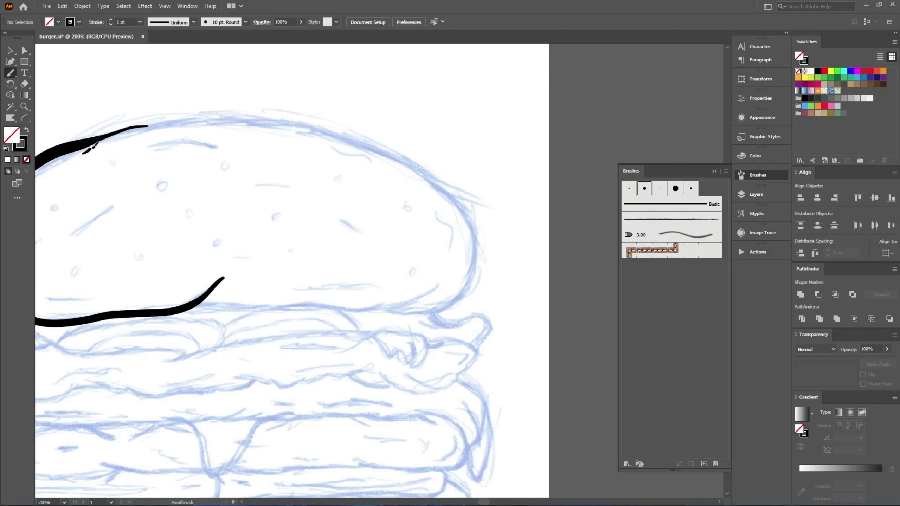
pyautogui.moveTo(121, 132); pyautogui.dragTo(155, 121)
pyautogui.hotkey('ctrl', 'z')
pyautogui.moveTo(82, 159)
pyautogui.mouseDown()
pyautogui.moveTo(122, 130)
pyautogui.moveTo(155, 123)
pyautogui.moveTo(298, 125)
pyautogui.moveTo(331, 143)
pyautogui.mouseUp()
pyautogui.moveTo(312, 128)
pyautogui.mouseDown()
pyautogui.moveTo(325, 141)
pyautogui.moveTo(297, 167)
pyautogui.moveTo(193, 169)
pyautogui.moveTo(157, 125)
pyautogui.moveTo(164, 130)
pyautogui.moveTo(137, 120)
pyautogui.moveTo(260, 166)
pyautogui.moveTo(310, 215)
pyautogui.moveTo(317, 253)
pyautogui.moveTo(305, 287)
pyautogui.moveTo(229, 310)
pyautogui.mouseUp()
pyautogui.moveTo(243, 279); pyautogui.dragTo(325, 285)
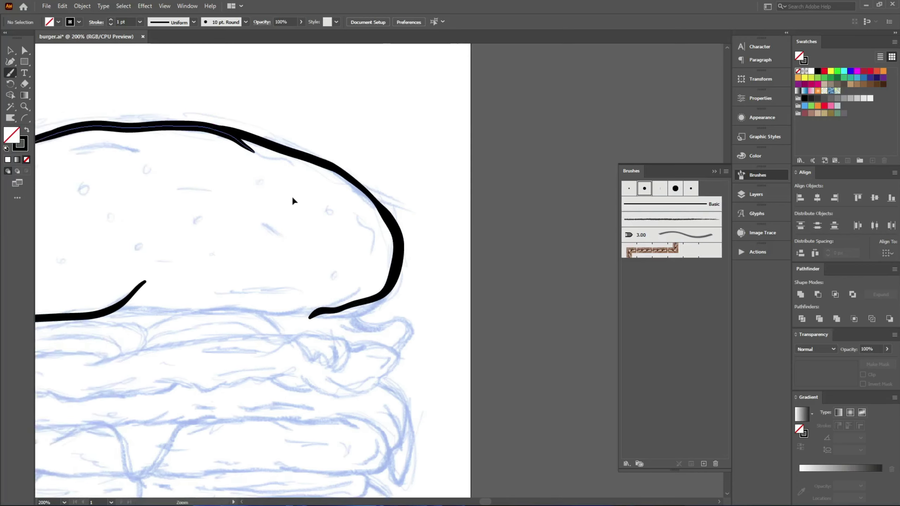
# Undo the latest outline strokes and redraw the top bun's right side, curving in under its lower right corner
pyautogui.hotkey('ctrl', 'z')
pyautogui.moveTo(211, 129)
pyautogui.mouseDown()
pyautogui.moveTo(188, 131)
pyautogui.moveTo(270, 158)
pyautogui.mouseUp()
pyautogui.hotkey('ctrl', 'z')
pyautogui.hotkey('ctrl', 'z')
pyautogui.moveTo(194, 131)
pyautogui.mouseDown()
pyautogui.moveTo(311, 166)
pyautogui.moveTo(365, 214)
pyautogui.moveTo(377, 238)
pyautogui.moveTo(375, 289)
pyautogui.moveTo(356, 309)
pyautogui.moveTo(272, 319)
pyautogui.moveTo(491, 303)
pyautogui.moveTo(457, 294)
pyautogui.mouseUp()
# Ink the remaining right half of the top bun's underside and save the file
pyautogui.press('space')
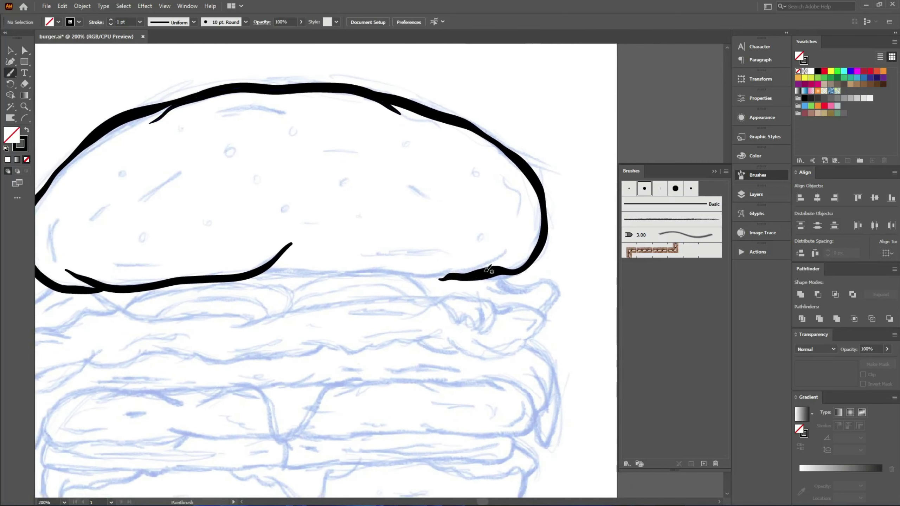
pyautogui.moveTo(507, 248)
pyautogui.mouseDown()
pyautogui.moveTo(452, 272)
pyautogui.moveTo(263, 270)
pyautogui.moveTo(233, 280)
pyautogui.mouseUp()
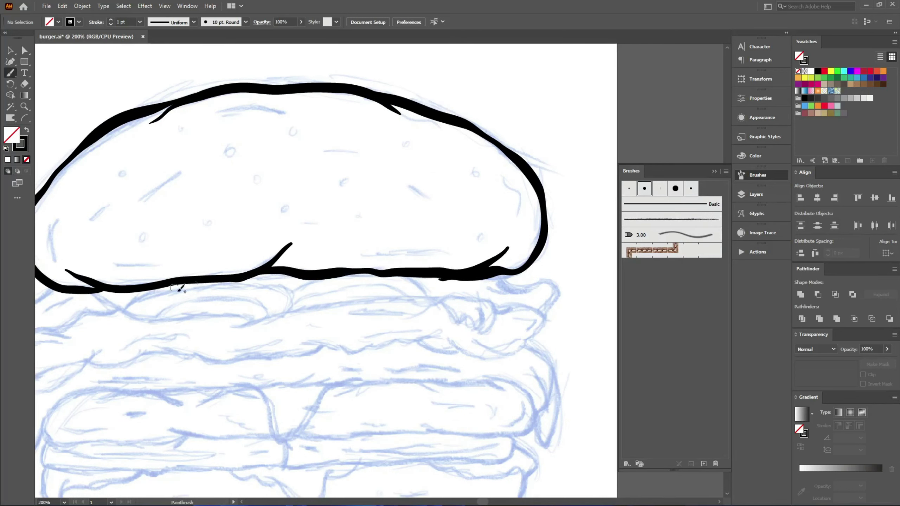
pyautogui.hotkey('ctrl', 's')
# Ink the left fold of the filling layer beneath the top bun and its upper contour to the burger's middle
pyautogui.moveTo(318, 345); pyautogui.dragTo(442, 252)
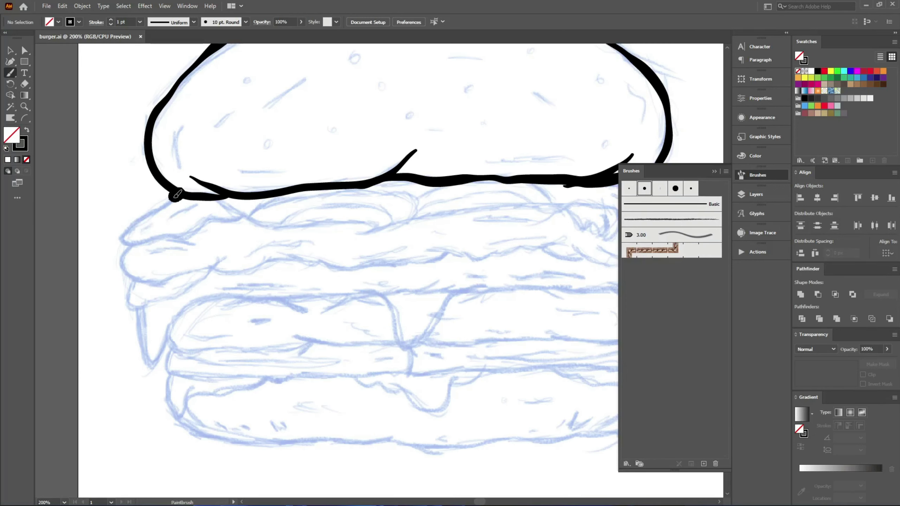
pyautogui.moveTo(170, 199)
pyautogui.mouseDown()
pyautogui.moveTo(120, 240)
pyautogui.moveTo(197, 245)
pyautogui.moveTo(205, 220)
pyautogui.moveTo(241, 215)
pyautogui.moveTo(113, 185)
pyautogui.moveTo(170, 212)
pyautogui.moveTo(242, 207)
pyautogui.moveTo(125, 254)
pyautogui.mouseUp()
pyautogui.press('space')
pyautogui.press('space')
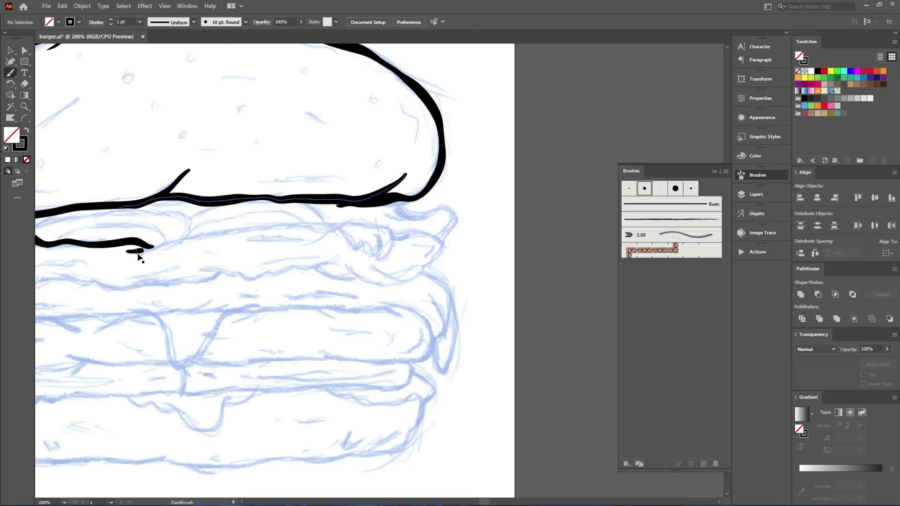
# Continue that filling layer's upper contour to the right side, including the drooping folds, and save the file
pyautogui.hotkey('ctrl', 'z')
pyautogui.moveTo(158, 245)
pyautogui.mouseDown()
pyautogui.moveTo(285, 220)
pyautogui.moveTo(338, 230)
pyautogui.mouseUp()
pyautogui.moveTo(368, 242); pyautogui.dragTo(268, 234)
pyautogui.moveTo(229, 216)
pyautogui.mouseDown()
pyautogui.moveTo(272, 233)
pyautogui.moveTo(283, 214)
pyautogui.moveTo(271, 208)
pyautogui.moveTo(312, 224)
pyautogui.mouseUp()
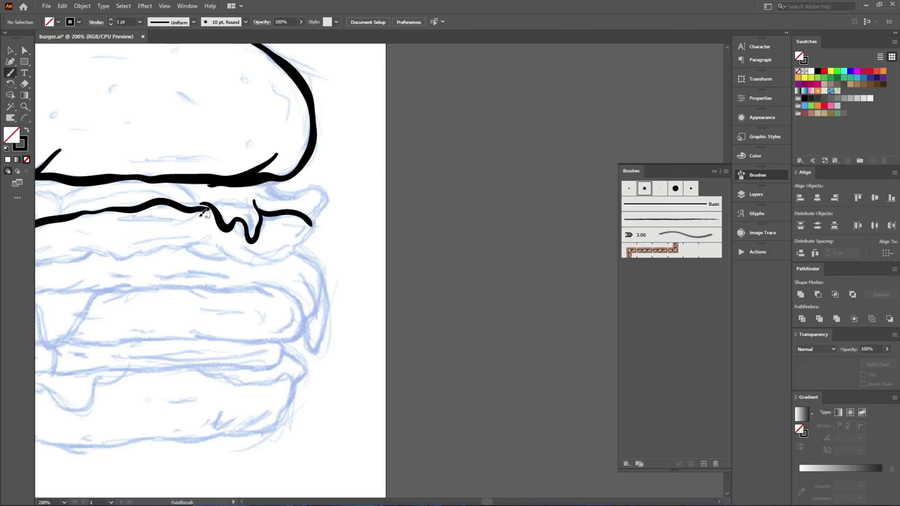
pyautogui.hotkey('ctrl', 'space')
pyautogui.moveTo(209, 210); pyautogui.dragTo(213, 208)
pyautogui.click(223, 241)
pyautogui.hotkey('ctrl', 's')
# Ink the curled right end of the filling layer below the top bun and save the file
pyautogui.press('b')
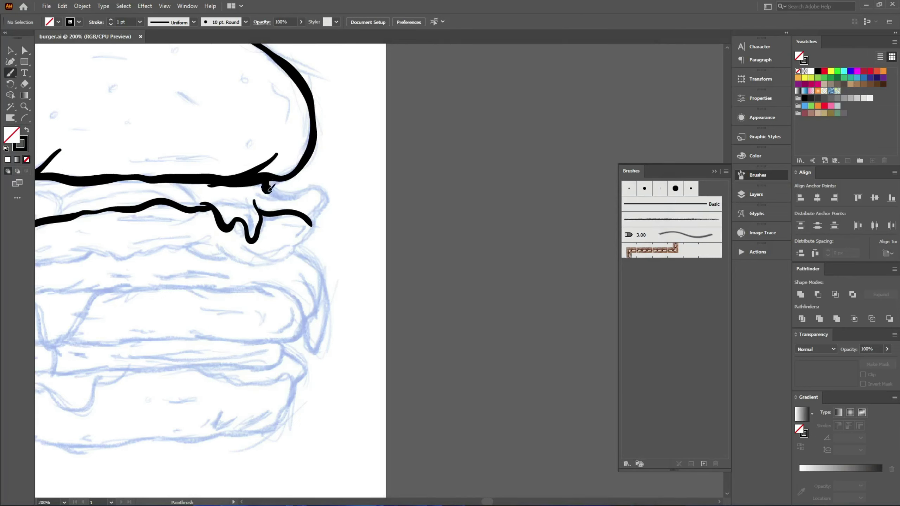
pyautogui.moveTo(269, 188)
pyautogui.mouseDown()
pyautogui.moveTo(308, 188)
pyautogui.moveTo(325, 197)
pyautogui.moveTo(305, 241)
pyautogui.mouseUp()
pyautogui.moveTo(252, 263)
pyautogui.mouseDown()
pyautogui.moveTo(273, 241)
pyautogui.moveTo(311, 237)
pyautogui.moveTo(290, 231)
pyautogui.moveTo(319, 242)
pyautogui.moveTo(378, 195)
pyautogui.mouseUp()
pyautogui.hscroll(-9, 407, 269)
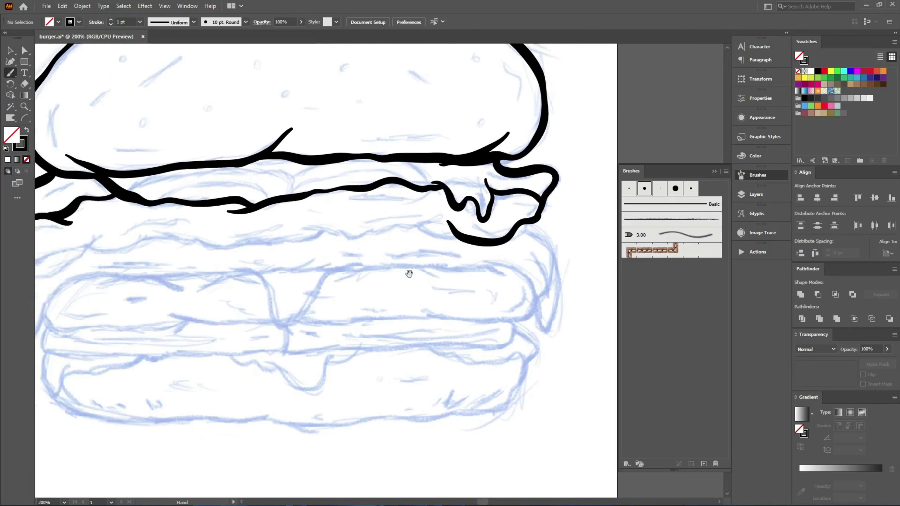
pyautogui.hscroll(-3, 224, 272)
pyautogui.hotkey('ctrl', 's')
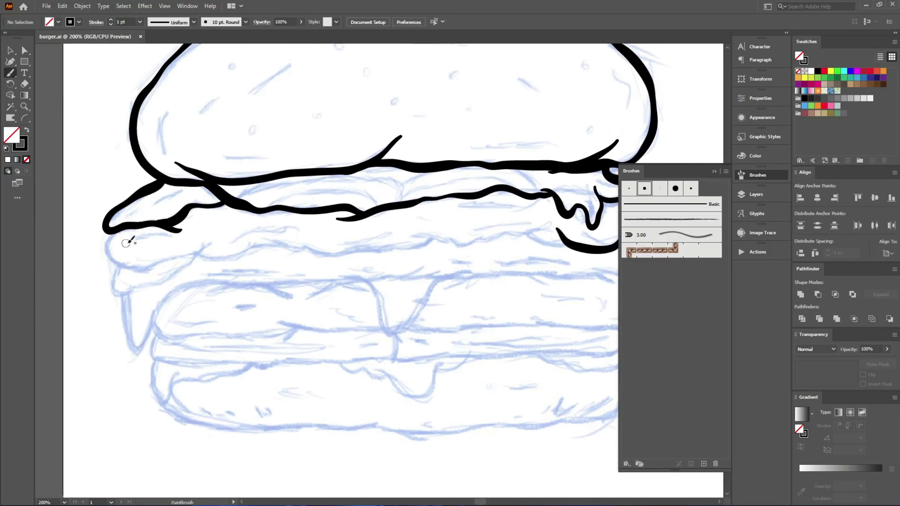
# Ink the filling layer's rounded left end and its wavy lower edge across to the right end
pyautogui.hscroll(-2, 131, 237)
pyautogui.moveTo(127, 242); pyautogui.dragTo(117, 242)
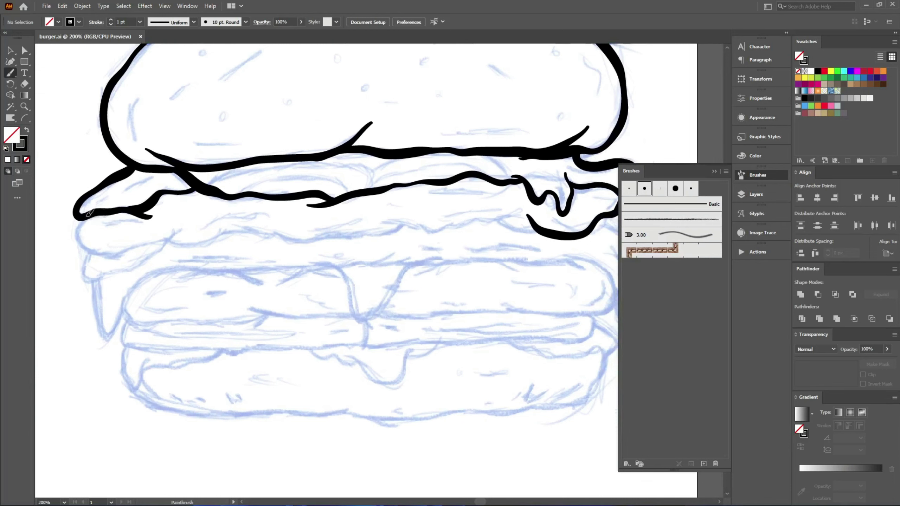
pyautogui.moveTo(80, 226)
pyautogui.mouseDown()
pyautogui.moveTo(90, 246)
pyautogui.moveTo(115, 256)
pyautogui.moveTo(175, 232)
pyautogui.moveTo(155, 246)
pyautogui.moveTo(76, 225)
pyautogui.moveTo(166, 217)
pyautogui.mouseUp()
pyautogui.moveTo(135, 209)
pyautogui.mouseDown()
pyautogui.moveTo(166, 217)
pyautogui.moveTo(96, 200)
pyautogui.moveTo(154, 216)
pyautogui.moveTo(268, 199)
pyautogui.mouseUp()
pyautogui.moveTo(244, 203)
pyautogui.mouseDown()
pyautogui.moveTo(146, 205)
pyautogui.moveTo(166, 198)
pyautogui.moveTo(198, 209)
pyautogui.mouseUp()
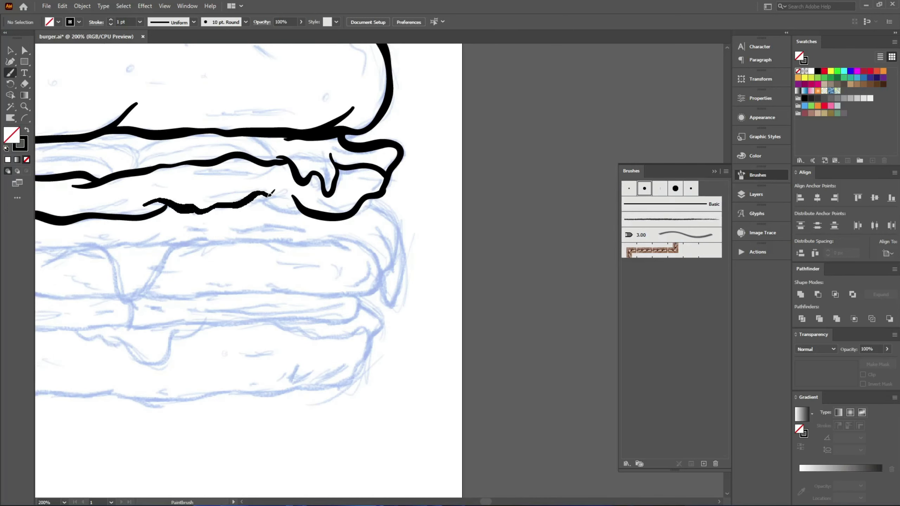
pyautogui.moveTo(283, 207); pyautogui.dragTo(303, 209)
pyautogui.moveTo(188, 212)
pyautogui.mouseDown()
pyautogui.moveTo(363, 219)
pyautogui.moveTo(252, 247)
pyautogui.mouseUp()
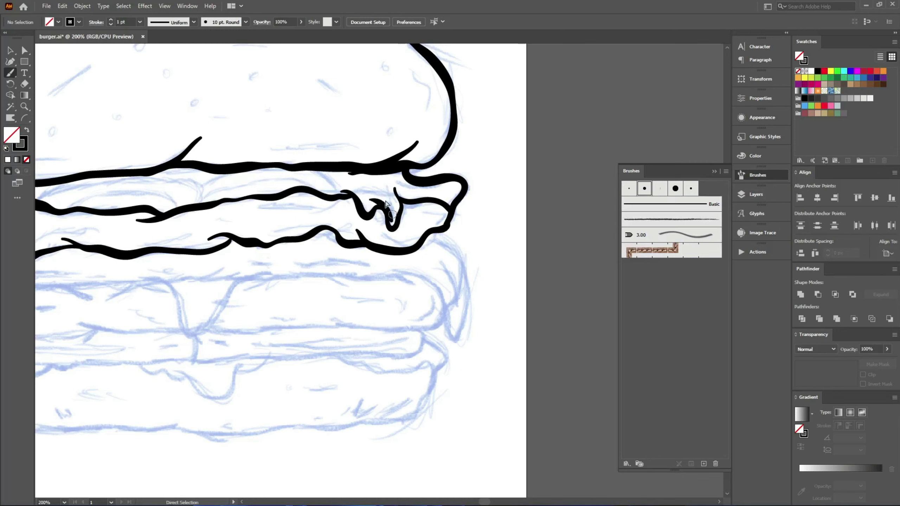
# Undo and redraw the small fold line between the right-side drooping folds, then save the file
pyautogui.hotkey('ctrl', 'z')
pyautogui.moveTo(389, 212); pyautogui.dragTo(391, 220)
pyautogui.moveTo(316, 277); pyautogui.dragTo(486, 320)
pyautogui.press('ctrl')
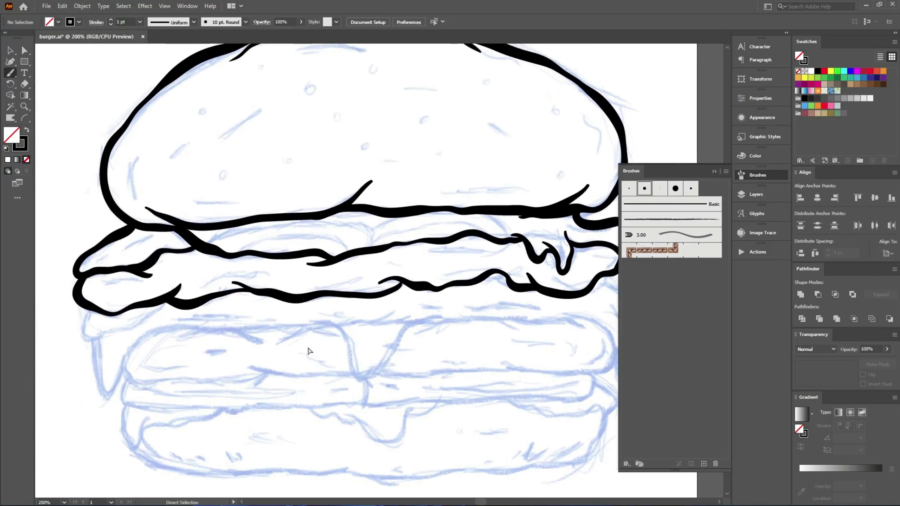
pyautogui.hotkey('ctrl', 's')
# Ink the small lower left fold, the hanging left corner and the upper left patty contour, then save the file
pyautogui.scroll(-5, 252, 358)
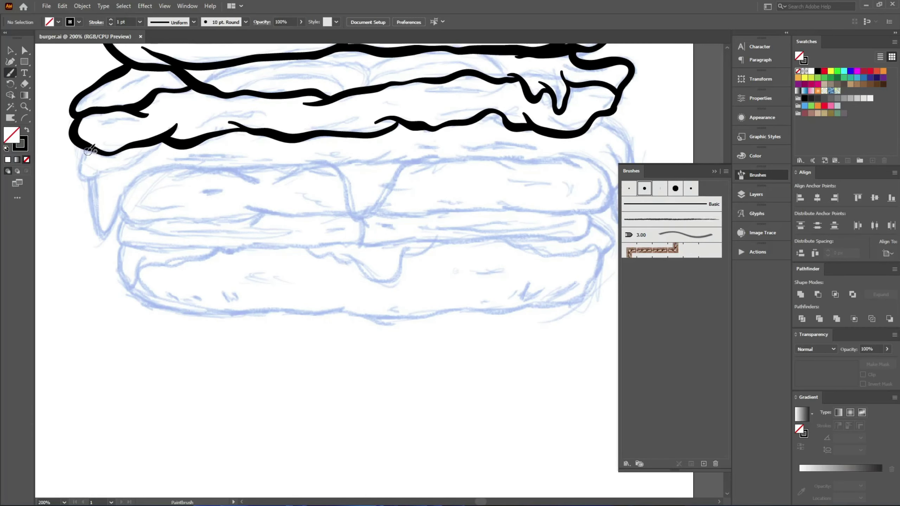
pyautogui.moveTo(84, 157)
pyautogui.mouseDown()
pyautogui.moveTo(79, 176)
pyautogui.moveTo(104, 174)
pyautogui.moveTo(170, 137)
pyautogui.mouseUp()
pyautogui.scroll(-1, 106, 153)
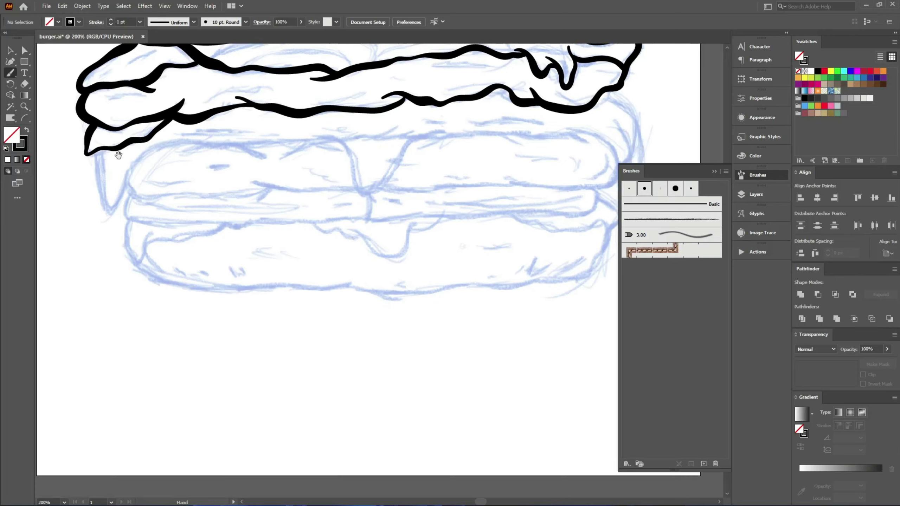
pyautogui.moveTo(99, 158)
pyautogui.mouseDown()
pyautogui.moveTo(101, 199)
pyautogui.moveTo(122, 214)
pyautogui.moveTo(126, 183)
pyautogui.mouseUp()
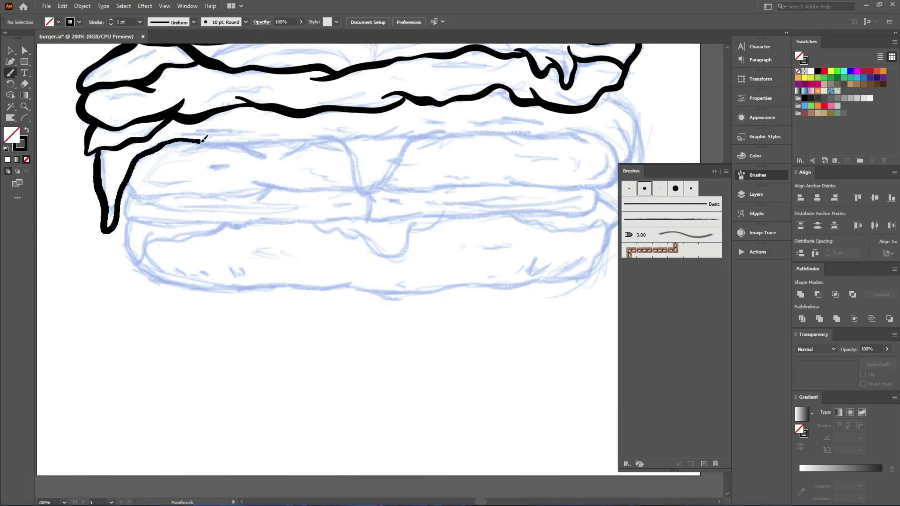
pyautogui.moveTo(204, 139); pyautogui.dragTo(264, 156)
pyautogui.hotkey('ctrl', 's')
# Ink the pointed centre drip above the patty and continue the edge to the hanging right corner
pyautogui.moveTo(355, 170); pyautogui.dragTo(211, 221)
pyautogui.moveTo(101, 193)
pyautogui.mouseDown()
pyautogui.moveTo(189, 191)
pyautogui.moveTo(230, 240)
pyautogui.moveTo(260, 206)
pyautogui.mouseUp()
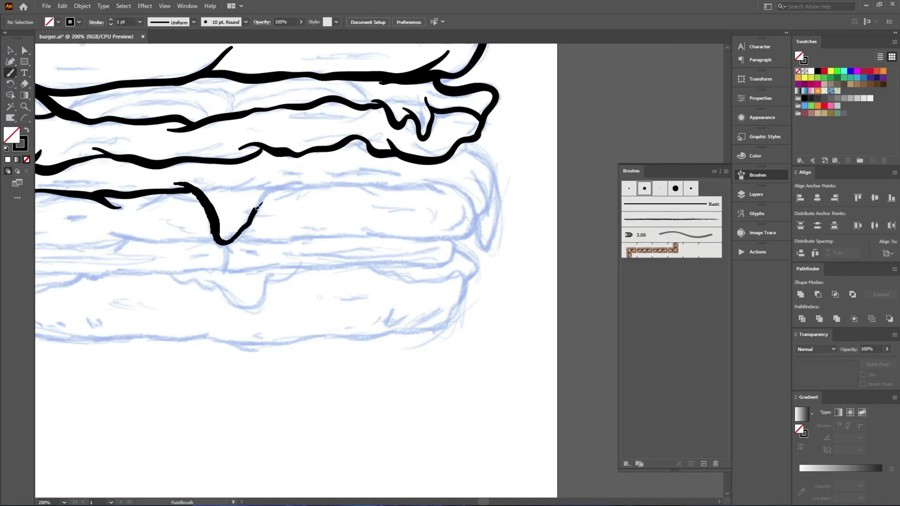
pyautogui.moveTo(294, 173); pyautogui.dragTo(305, 172)
pyautogui.hscroll(4, 163, 198)
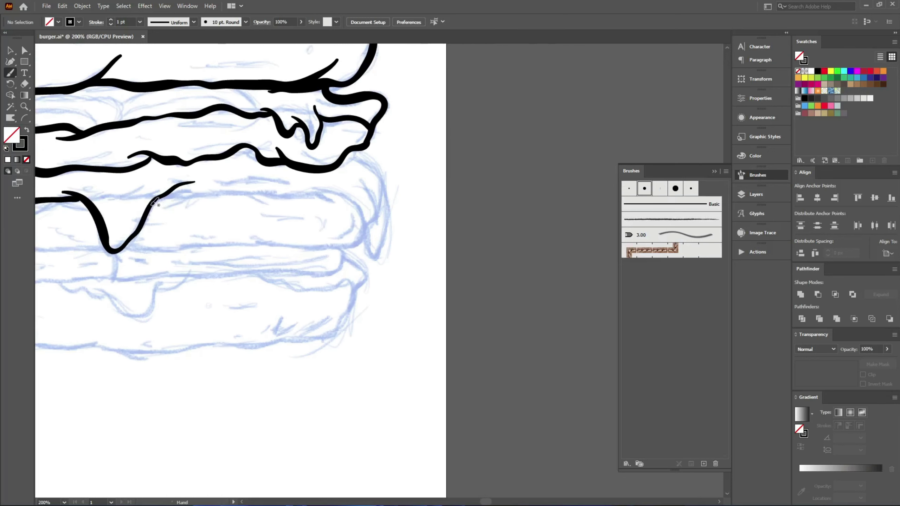
pyautogui.moveTo(167, 195)
pyautogui.mouseDown()
pyautogui.moveTo(240, 192)
pyautogui.moveTo(280, 203)
pyautogui.moveTo(167, 212)
pyautogui.moveTo(102, 206)
pyautogui.mouseUp()
pyautogui.moveTo(106, 194)
pyautogui.mouseDown()
pyautogui.moveTo(217, 207)
pyautogui.moveTo(229, 258)
pyautogui.moveTo(245, 235)
pyautogui.moveTo(248, 196)
pyautogui.moveTo(226, 134)
pyautogui.mouseUp()
pyautogui.moveTo(246, 166); pyautogui.dragTo(465, 188)
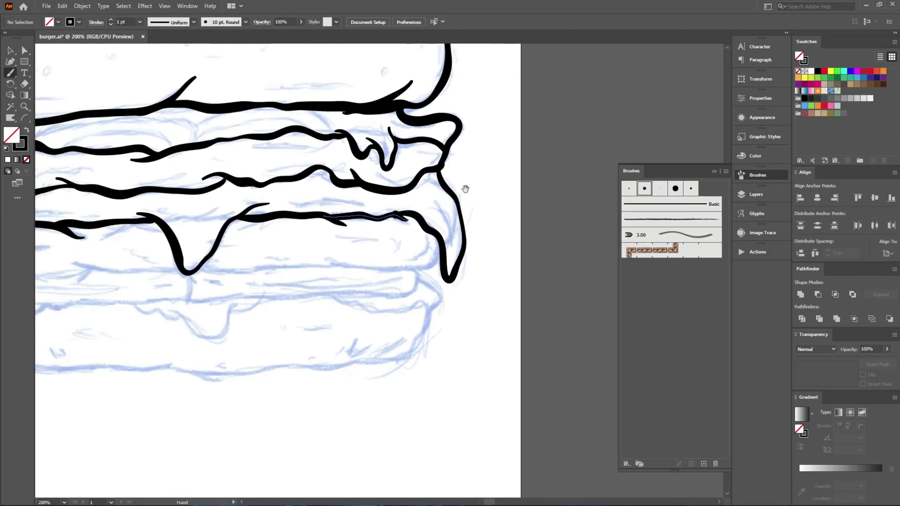
# Clean up the hanging right corner's path by deleting an unwanted part and repositioning its inner end point
pyautogui.keyDown('ctrl'); pyautogui.click(417, 209); pyautogui.keyUp('ctrl')
pyautogui.press('a')
pyautogui.moveTo(347, 280)
pyautogui.mouseDown()
pyautogui.moveTo(338, 313)
pyautogui.moveTo(354, 266)
pyautogui.mouseUp()
pyautogui.press('Delete')
pyautogui.click(340, 311)
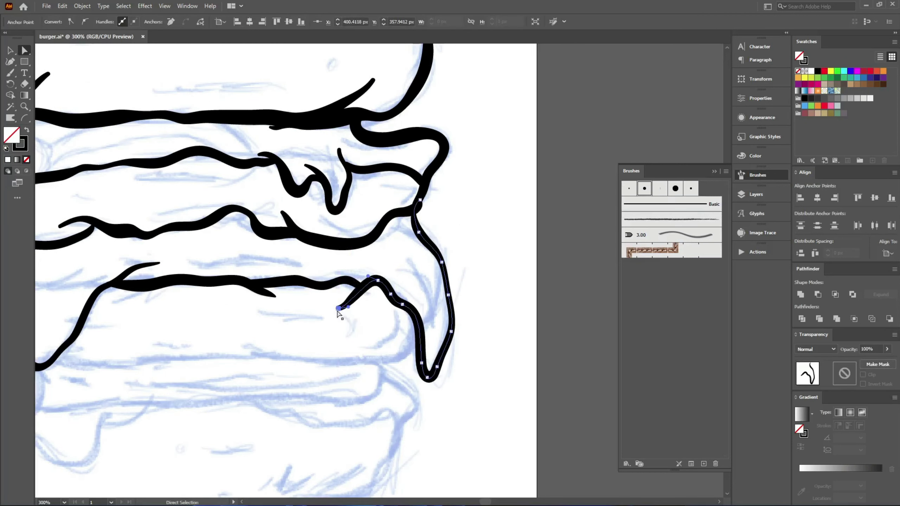
pyautogui.moveTo(339, 310)
pyautogui.mouseDown()
pyautogui.moveTo(335, 293)
pyautogui.moveTo(382, 283)
pyautogui.mouseUp()
pyautogui.click(342, 316)
pyautogui.click(361, 324)
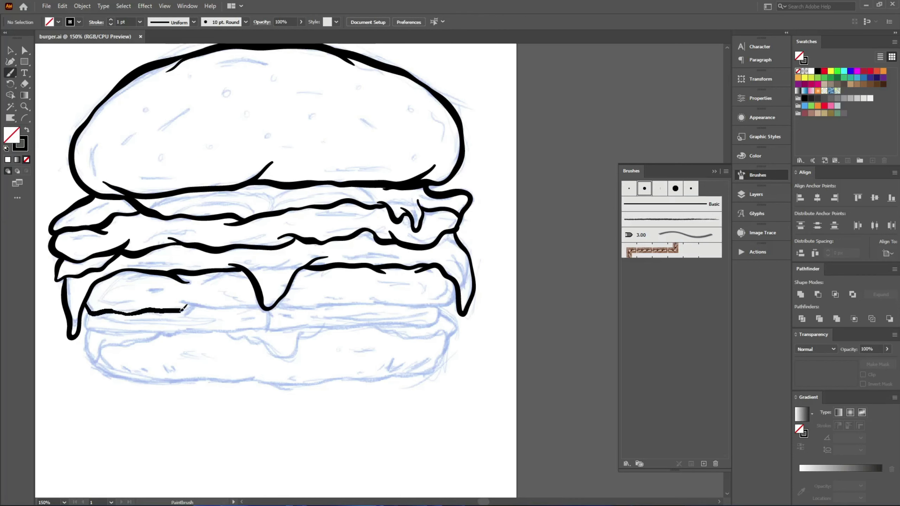
# Ink the upper patty's lower edge from the left end past the central drip to the rounded right end, then save the file
pyautogui.moveTo(181, 311)
pyautogui.mouseDown()
pyautogui.moveTo(193, 306)
pyautogui.moveTo(146, 292)
pyautogui.mouseUp()
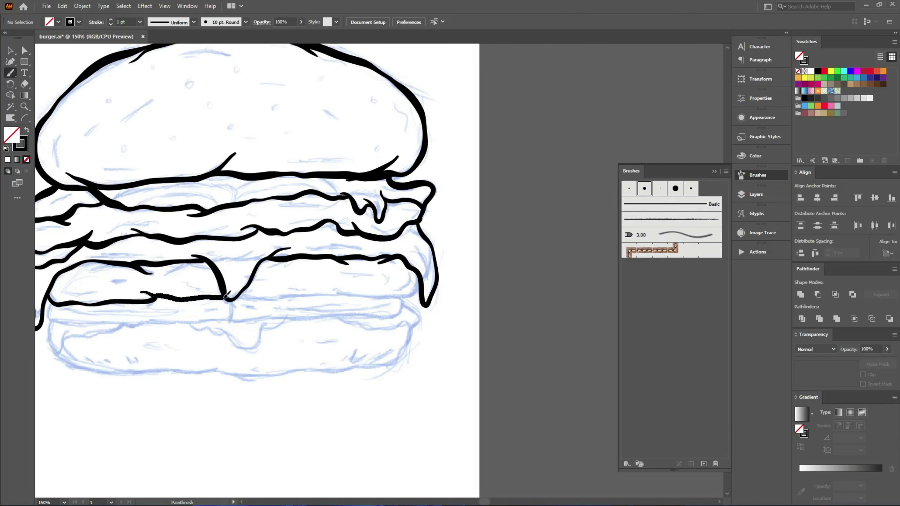
pyautogui.moveTo(225, 297); pyautogui.dragTo(226, 297)
pyautogui.moveTo(249, 309)
pyautogui.mouseDown()
pyautogui.moveTo(190, 299)
pyautogui.moveTo(273, 282)
pyautogui.moveTo(203, 261)
pyautogui.mouseUp()
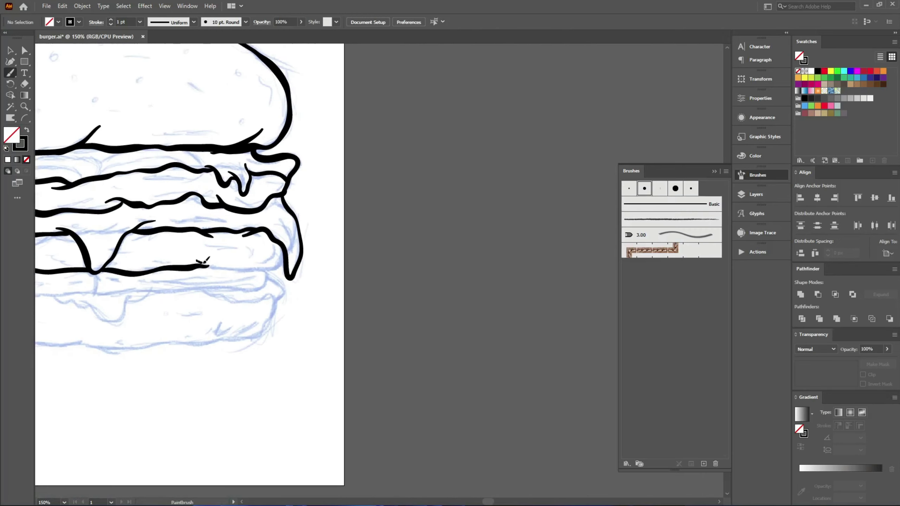
pyautogui.moveTo(254, 268); pyautogui.dragTo(283, 242)
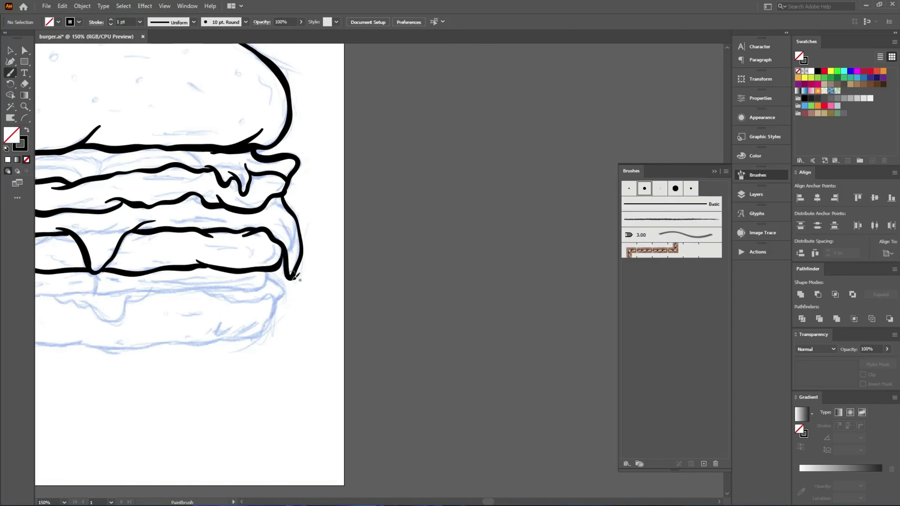
pyautogui.moveTo(202, 317)
pyautogui.mouseDown()
pyautogui.moveTo(309, 274)
pyautogui.moveTo(415, 277)
pyautogui.mouseUp()
pyautogui.moveTo(297, 287); pyautogui.dragTo(280, 309)
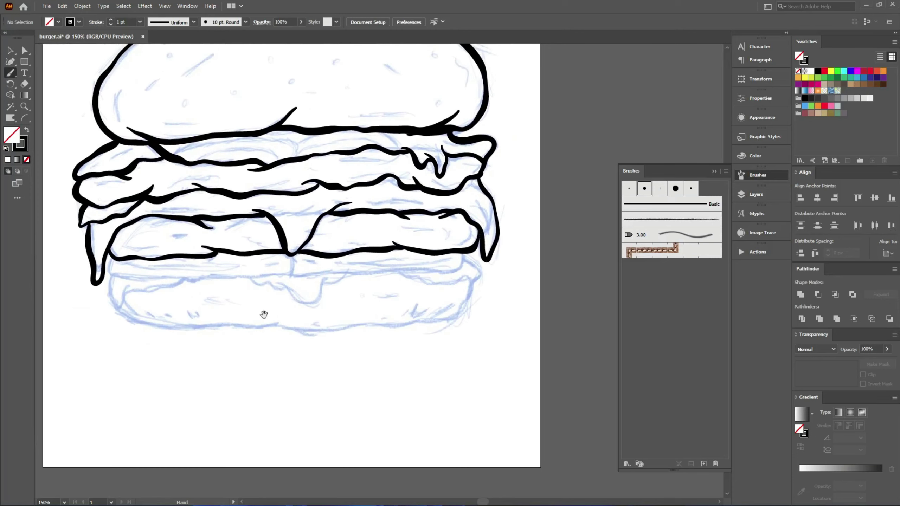
pyautogui.hotkey('ctrl', 's')
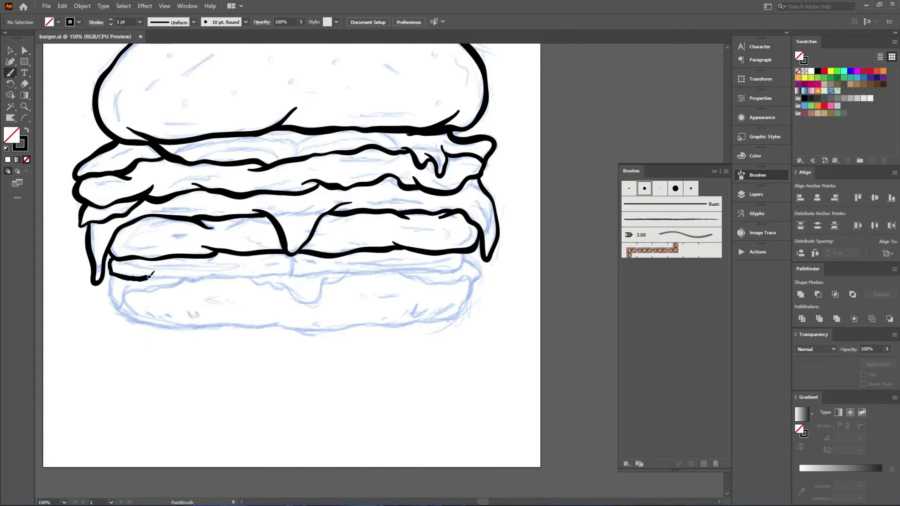
# Ink the thin layer beneath the patty with its lower edge, the divider under the drip and the drooping fold at its right end
pyautogui.moveTo(187, 280); pyautogui.dragTo(196, 275)
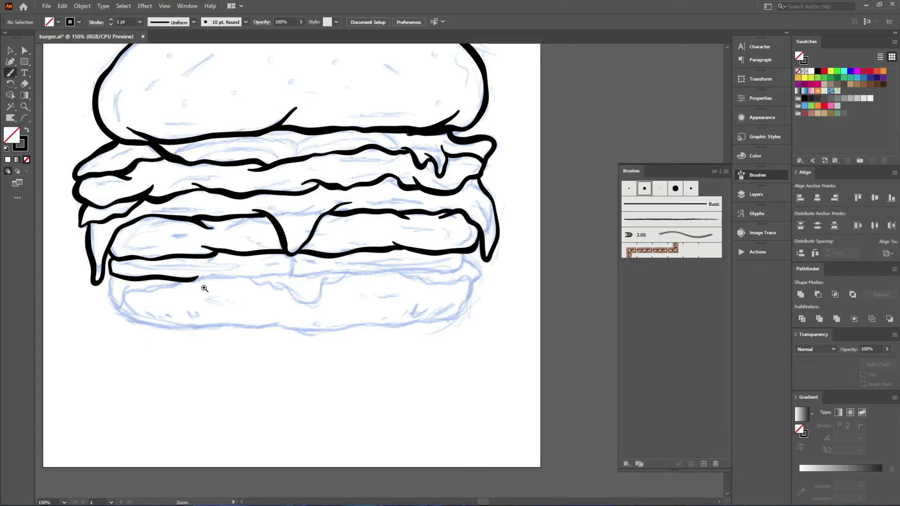
pyautogui.keyDown('ctrl'); pyautogui.click(204, 289); pyautogui.keyUp('ctrl')
pyautogui.moveTo(370, 267)
pyautogui.mouseDown()
pyautogui.moveTo(217, 309)
pyautogui.moveTo(79, 293)
pyautogui.moveTo(125, 278)
pyautogui.moveTo(204, 277)
pyautogui.moveTo(146, 319)
pyautogui.moveTo(180, 293)
pyautogui.moveTo(280, 283)
pyautogui.mouseUp()
pyautogui.moveTo(252, 296)
pyautogui.mouseDown()
pyautogui.moveTo(178, 292)
pyautogui.moveTo(292, 284)
pyautogui.moveTo(304, 262)
pyautogui.moveTo(350, 296)
pyautogui.moveTo(240, 314)
pyautogui.mouseUp()
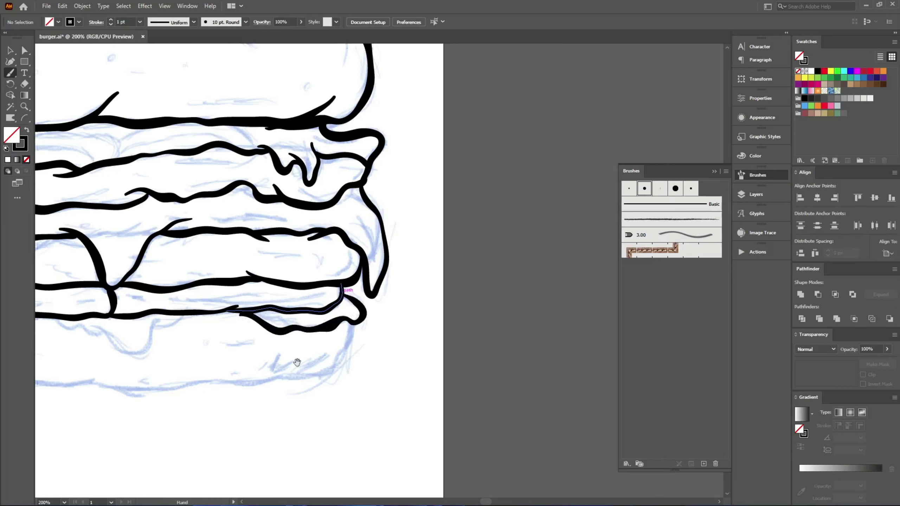
# Ink the central drip and its wavy edges hanging over the bottom bun, then save the file
pyautogui.moveTo(298, 364); pyautogui.dragTo(358, 372)
pyautogui.press('a')
pyautogui.moveTo(373, 353); pyautogui.dragTo(375, 352)
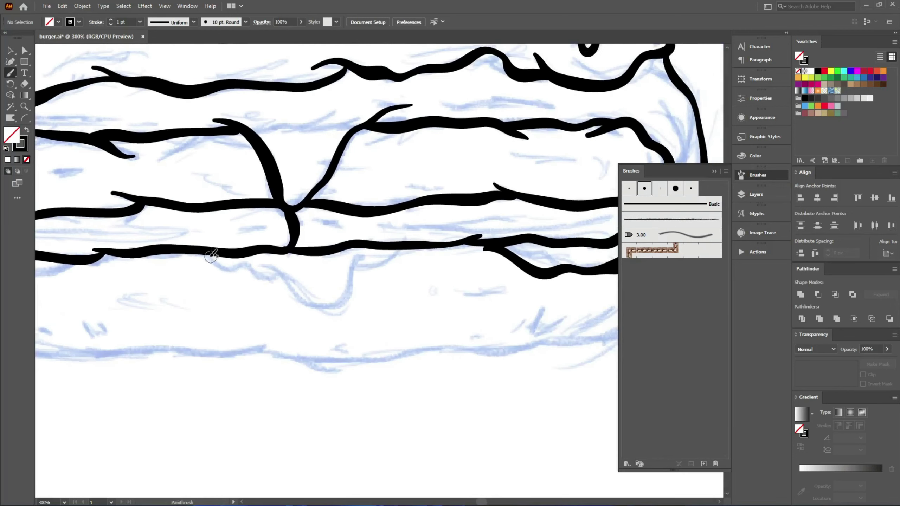
pyautogui.moveTo(209, 252)
pyautogui.mouseDown()
pyautogui.moveTo(272, 276)
pyautogui.moveTo(233, 256)
pyautogui.moveTo(243, 260)
pyautogui.moveTo(294, 293)
pyautogui.moveTo(312, 283)
pyautogui.moveTo(321, 249)
pyautogui.moveTo(336, 253)
pyautogui.moveTo(294, 268)
pyautogui.mouseUp()
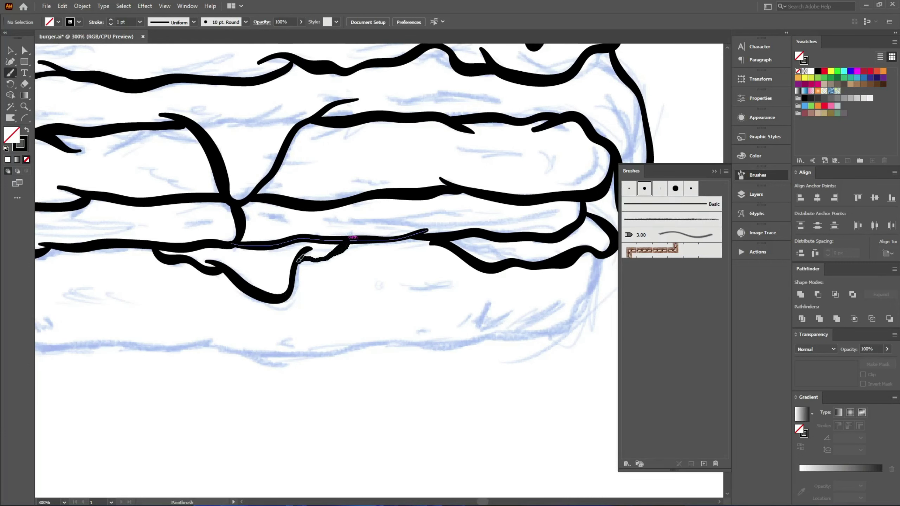
pyautogui.hscroll(-10, 305, 347)
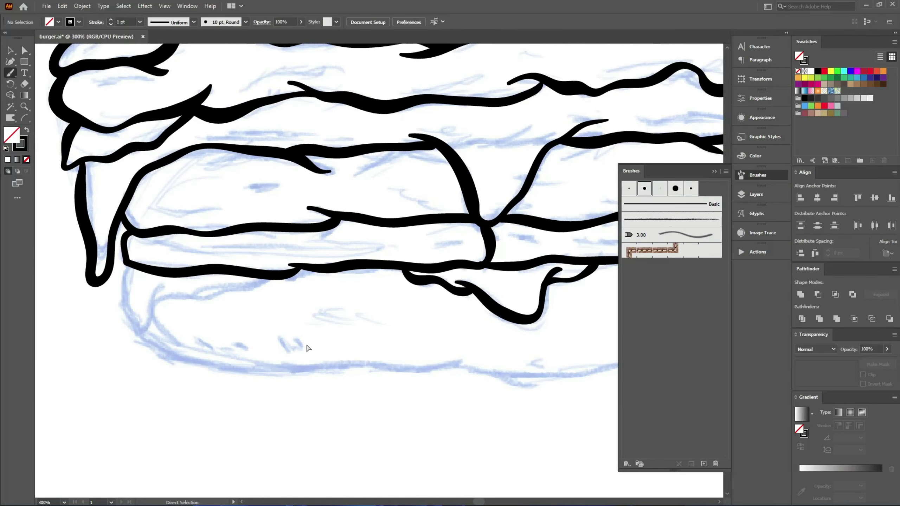
pyautogui.hotkey('ctrl', 's')
# Ink the small pointed corner hanging over the bottom bun's left end and the wavy edge running inward from it
pyautogui.moveTo(125, 265)
pyautogui.mouseDown()
pyautogui.moveTo(125, 306)
pyautogui.moveTo(144, 340)
pyautogui.moveTo(159, 289)
pyautogui.moveTo(171, 293)
pyautogui.moveTo(154, 298)
pyautogui.moveTo(206, 290)
pyautogui.mouseUp()
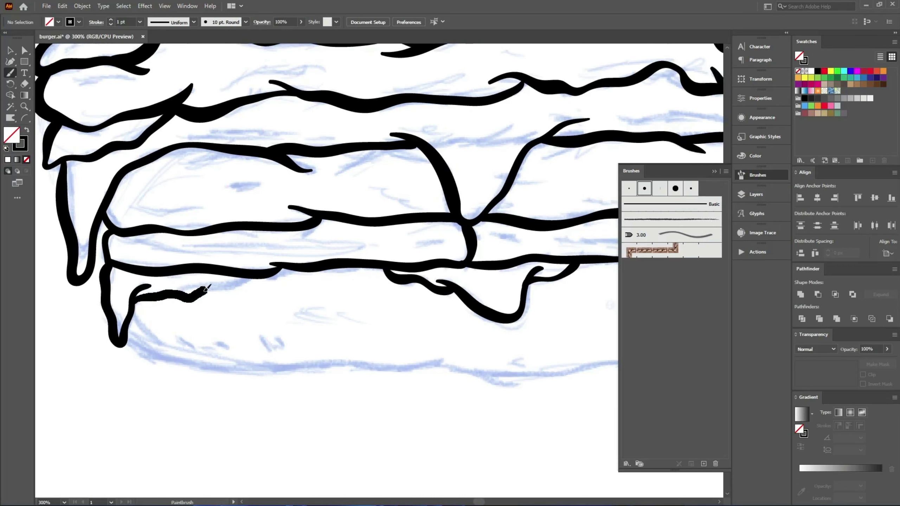
pyautogui.moveTo(258, 272); pyautogui.dragTo(261, 271)
pyautogui.moveTo(256, 317); pyautogui.dragTo(195, 311)
# Ink the bottom bun's outline from the left hanging corner along its base and up around the right end
pyautogui.keyDown('ctrl'); pyautogui.keyDown('alt'); pyautogui.click(186, 335); pyautogui.keyUp('alt'); pyautogui.keyUp('ctrl')
pyautogui.moveTo(339, 342)
pyautogui.mouseDown()
pyautogui.moveTo(204, 358)
pyautogui.moveTo(107, 339)
pyautogui.mouseUp()
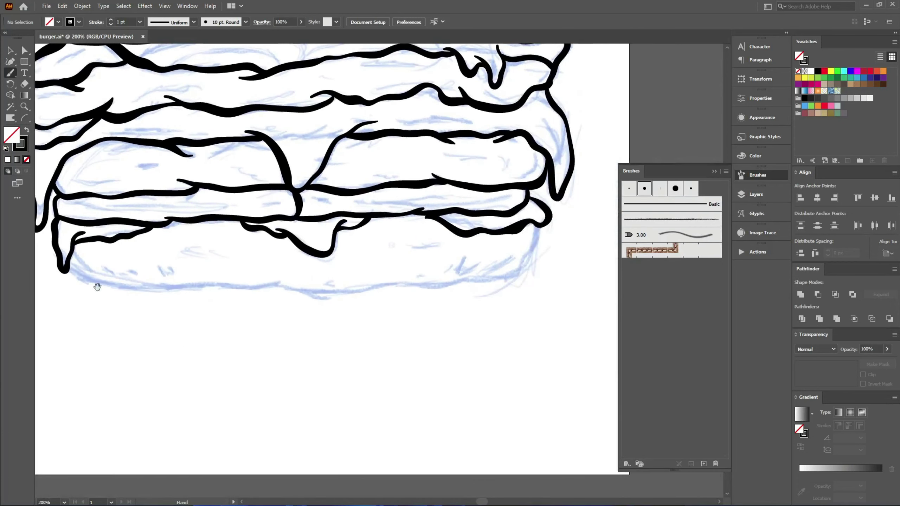
pyautogui.moveTo(76, 268)
pyautogui.mouseDown()
pyautogui.moveTo(169, 286)
pyautogui.moveTo(257, 287)
pyautogui.moveTo(282, 281)
pyautogui.moveTo(142, 278)
pyautogui.moveTo(181, 286)
pyautogui.moveTo(311, 273)
pyautogui.moveTo(378, 264)
pyautogui.moveTo(396, 249)
pyautogui.mouseUp()
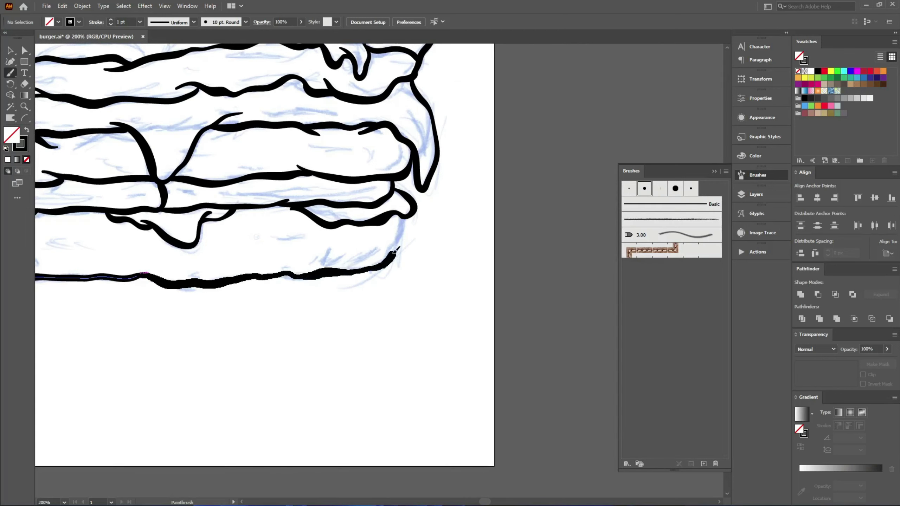
pyautogui.moveTo(404, 217); pyautogui.dragTo(404, 216)
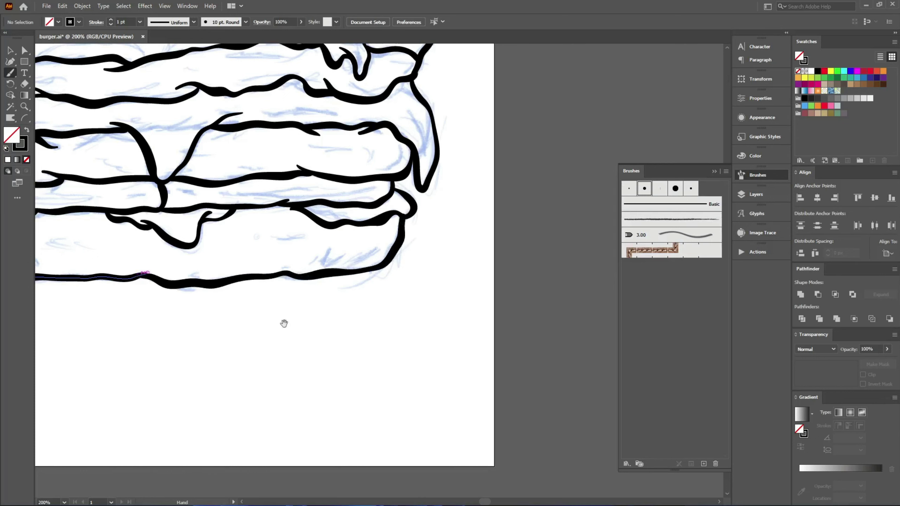
# Move Layer 3 directly below Layer 1 and make Layer 1 the active layer
pyautogui.moveTo(284, 324); pyautogui.dragTo(394, 387)
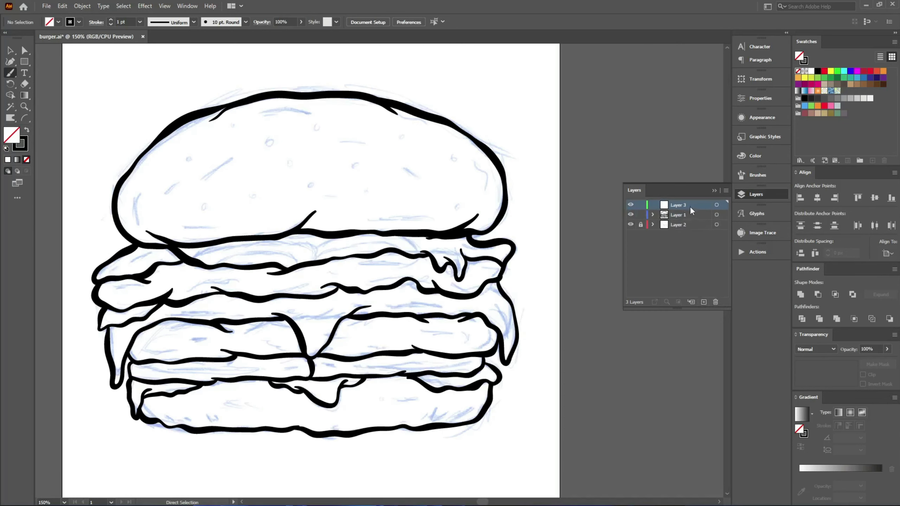
pyautogui.moveTo(692, 211); pyautogui.dragTo(678, 225)
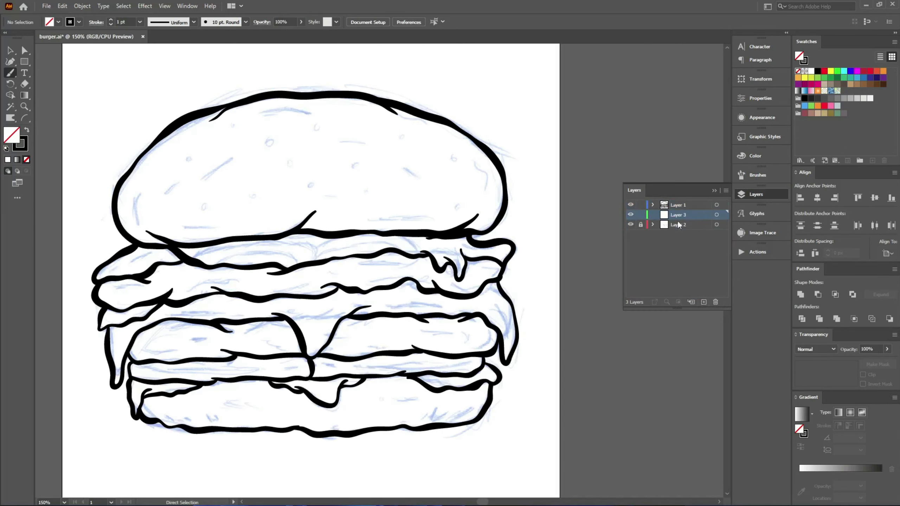
pyautogui.click(631, 212)
pyautogui.click(631, 213)
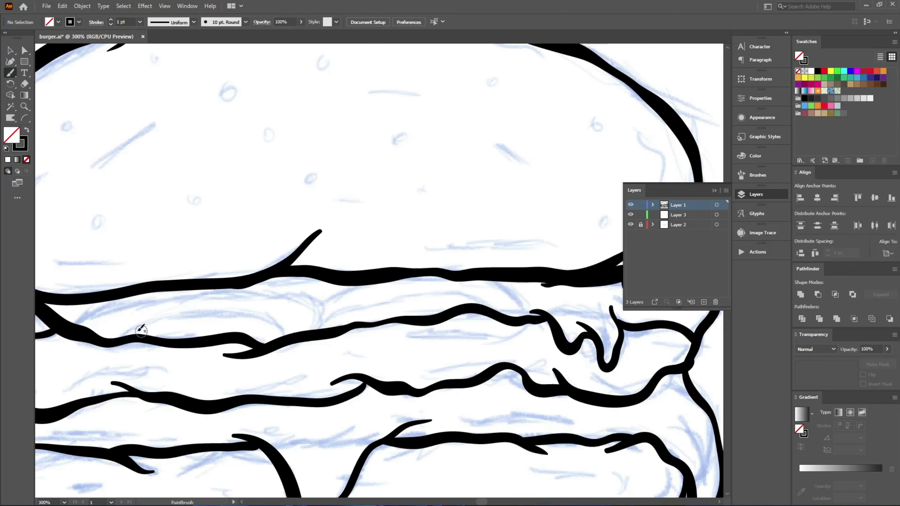
# Ink the curved, ring-like slices between the top bun and the wavy layer, on both the left and right sides
pyautogui.moveTo(123, 336)
pyautogui.mouseDown()
pyautogui.moveTo(140, 321)
pyautogui.moveTo(217, 308)
pyautogui.moveTo(288, 330)
pyautogui.mouseUp()
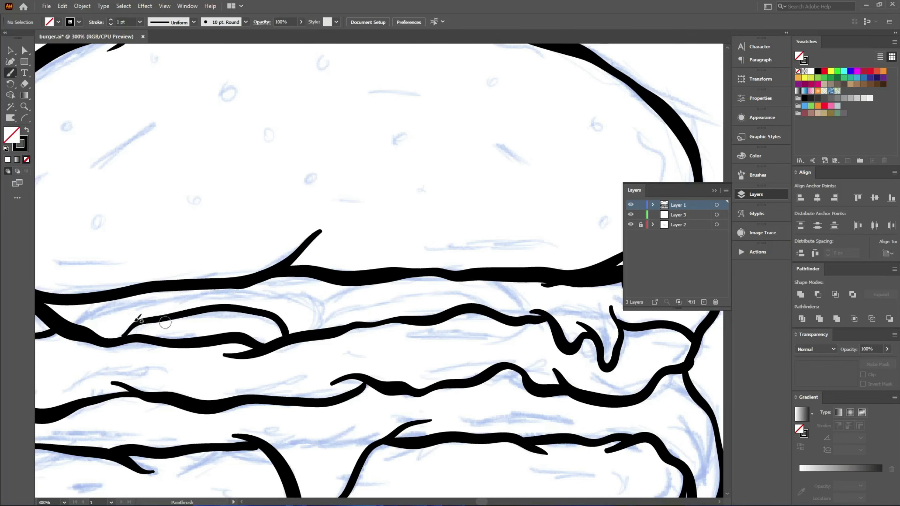
pyautogui.moveTo(77, 322); pyautogui.dragTo(162, 291)
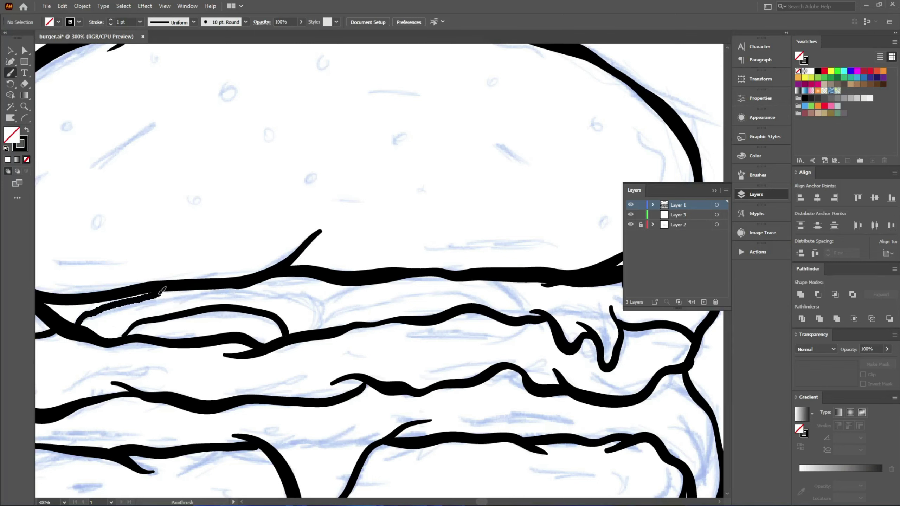
pyautogui.moveTo(221, 283)
pyautogui.mouseDown()
pyautogui.moveTo(300, 294)
pyautogui.moveTo(332, 329)
pyautogui.mouseUp()
pyautogui.moveTo(305, 331)
pyautogui.mouseDown()
pyautogui.moveTo(167, 354)
pyautogui.moveTo(272, 321)
pyautogui.moveTo(303, 325)
pyautogui.moveTo(323, 342)
pyautogui.mouseUp()
pyautogui.moveTo(158, 339); pyautogui.dragTo(212, 311)
pyautogui.moveTo(321, 312)
pyautogui.mouseDown()
pyautogui.moveTo(359, 337)
pyautogui.moveTo(365, 354)
pyautogui.mouseUp()
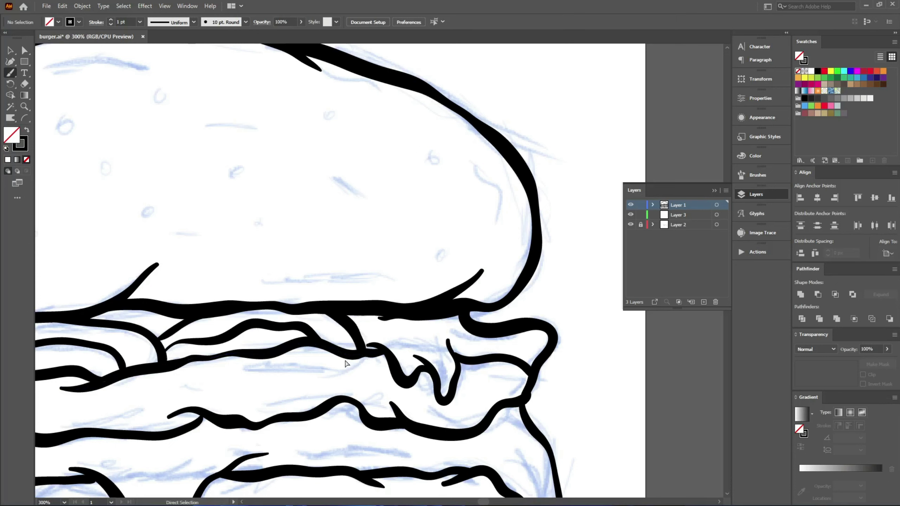
# Lock Layer 1 and make Layer 3 the active layer
pyautogui.hotkey('ctrl', '-')
pyautogui.hotkey('ctrl', '-')
pyautogui.click(641, 205)
pyautogui.click(679, 216)
# Ink short accent strokes and dashes inside the bottom bun's lower right and lower left ends, then save the file
pyautogui.moveTo(481, 314); pyautogui.dragTo(476, 315)
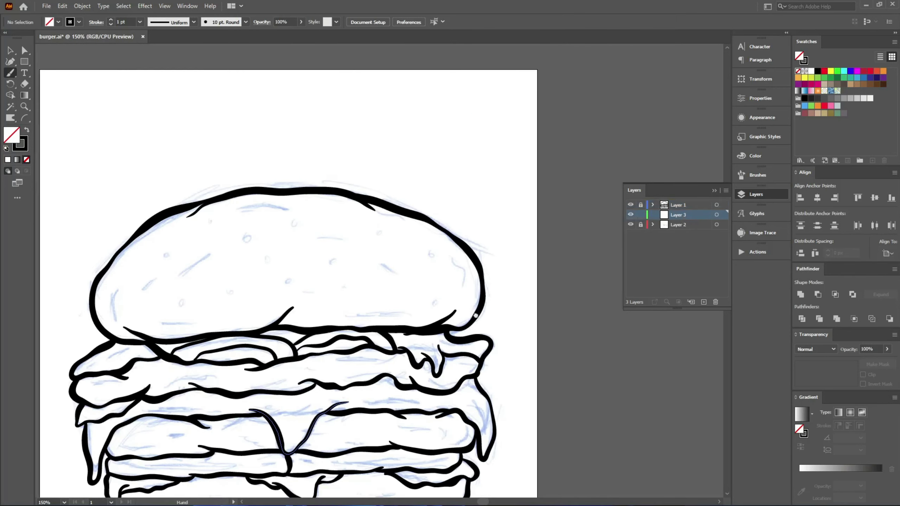
pyautogui.moveTo(151, 451); pyautogui.dragTo(146, 345)
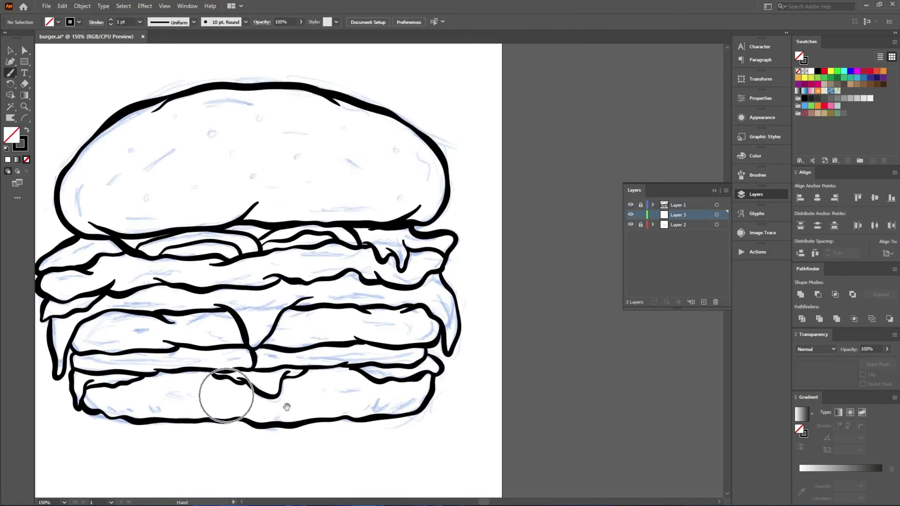
pyautogui.click(407, 420)
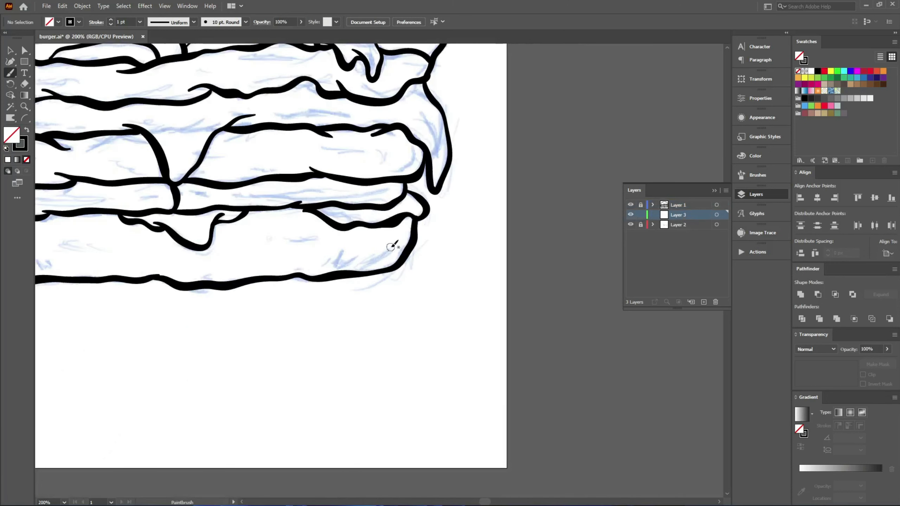
pyautogui.moveTo(372, 258); pyautogui.dragTo(334, 262)
pyautogui.moveTo(142, 281); pyautogui.dragTo(289, 351)
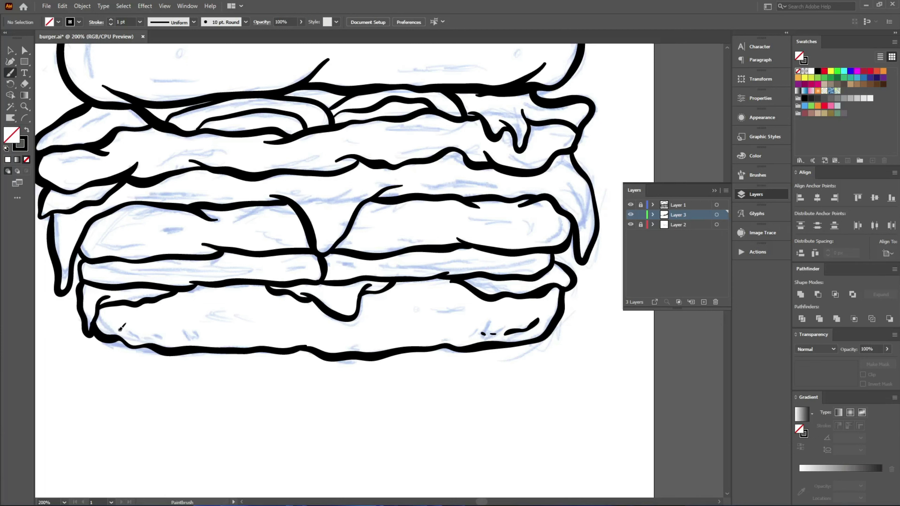
pyautogui.moveTo(100, 315); pyautogui.dragTo(99, 318)
pyautogui.scroll(2, 181, 349)
pyautogui.hscroll(-1, 180, 349)
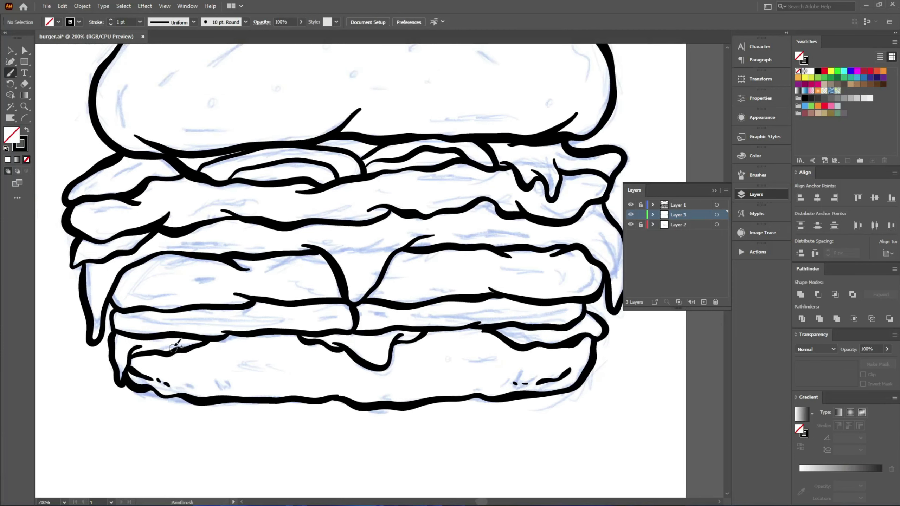
pyautogui.hotkey('ctrl', 's')
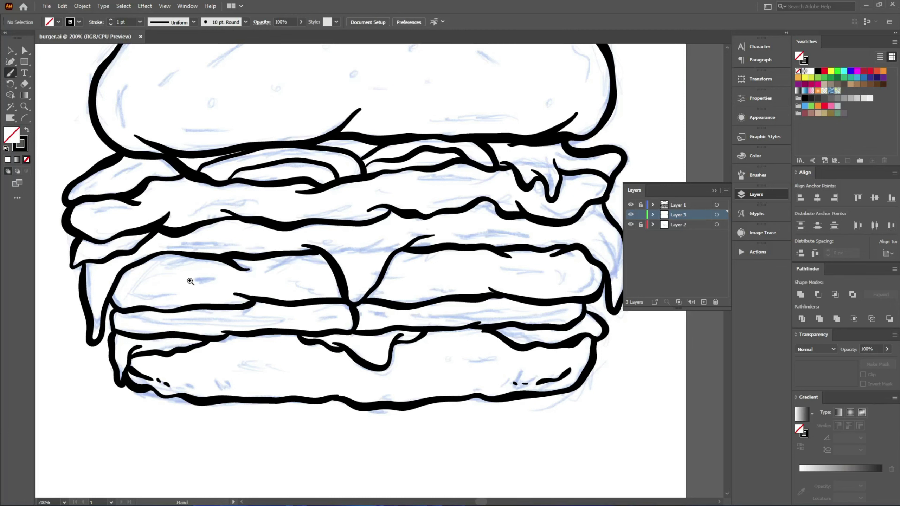
# Ink inner contour accents at the patty's upper left corner and rounded right end, then save the file
pyautogui.keyDown('ctrl'); pyautogui.click(190, 280); pyautogui.keyUp('ctrl')
pyautogui.moveTo(318, 270)
pyautogui.mouseDown()
pyautogui.moveTo(224, 273)
pyautogui.moveTo(246, 257)
pyautogui.moveTo(284, 264)
pyautogui.mouseUp()
pyautogui.moveTo(340, 278); pyautogui.dragTo(170, 309)
pyautogui.moveTo(323, 334); pyautogui.dragTo(163, 325)
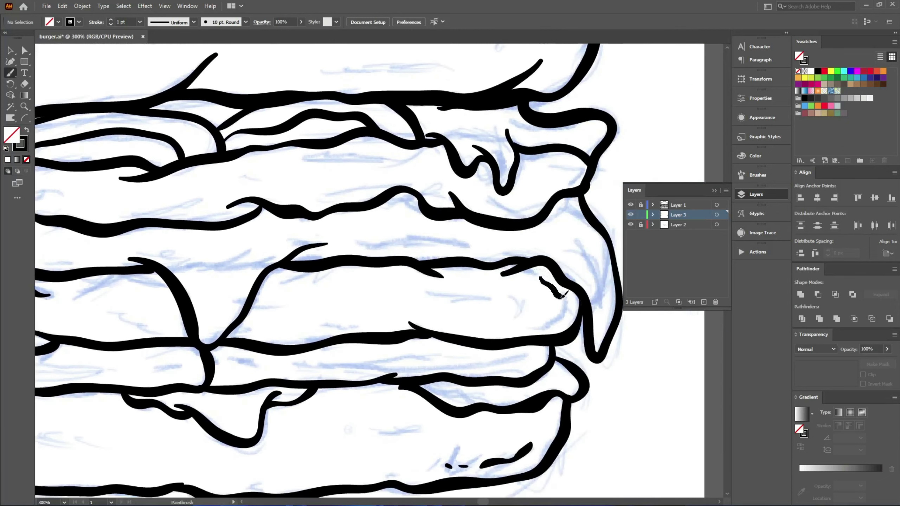
pyautogui.moveTo(564, 314); pyautogui.dragTo(554, 318)
pyautogui.press('a')
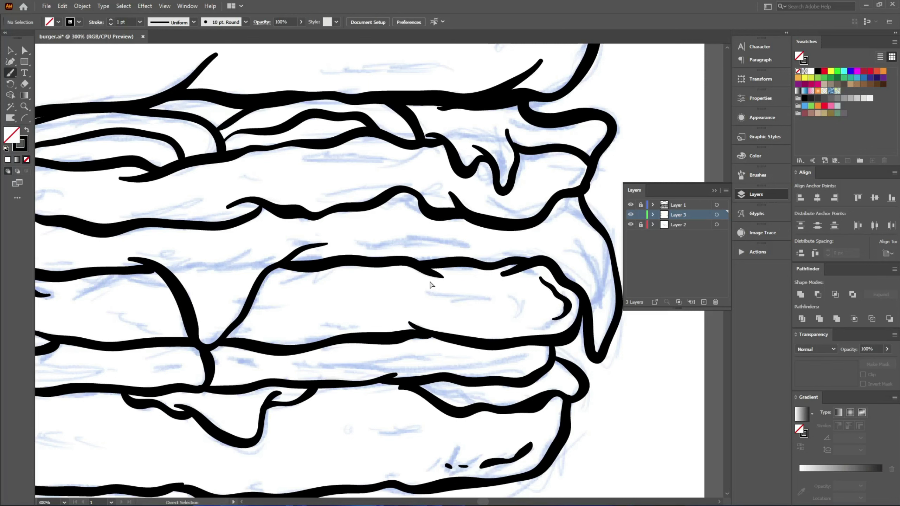
pyautogui.hotkey('ctrl', 's')
# Ink a short accent above the patty's lower edge beside the central drip and another in the left end of the thin layer below
pyautogui.scroll(-1, 352, 262)
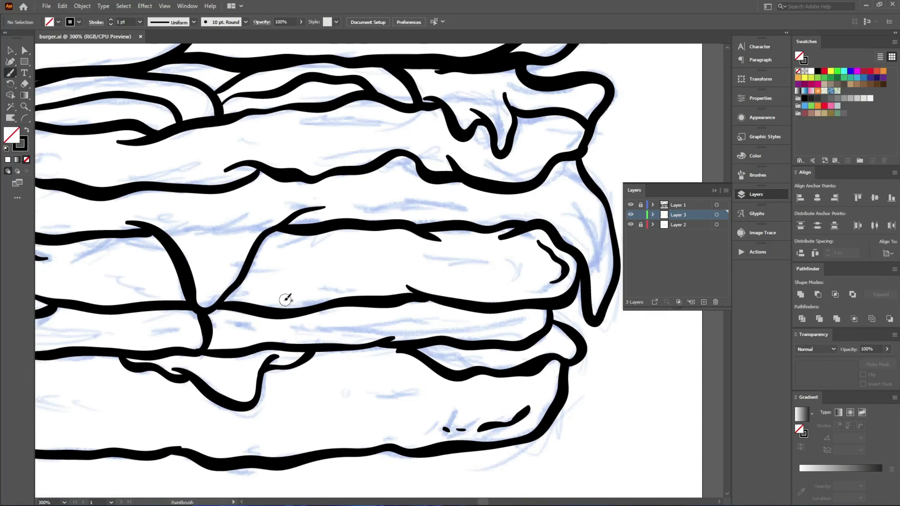
pyautogui.moveTo(300, 300); pyautogui.dragTo(427, 339)
pyautogui.press('space')
pyautogui.moveTo(151, 384); pyautogui.dragTo(284, 346)
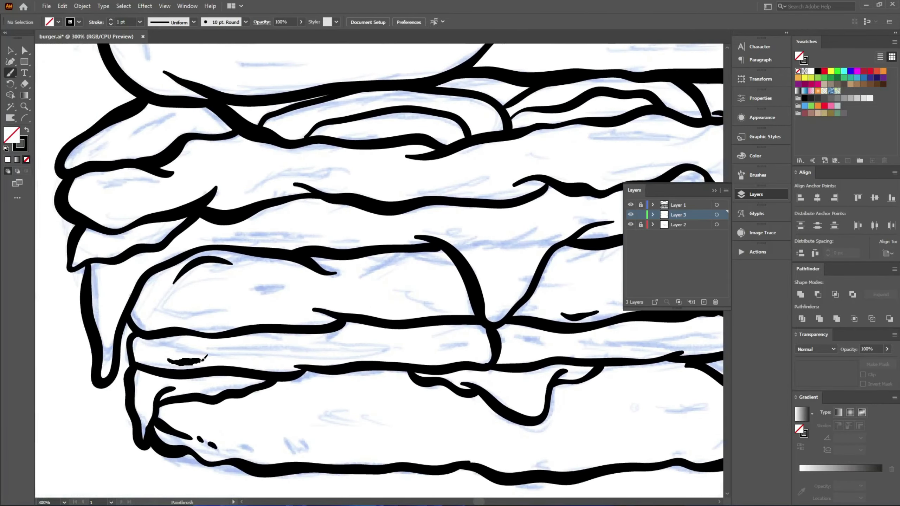
# Ink short inner accent strokes along the outer edge of the right hanging corner, then save the file
pyautogui.moveTo(287, 365); pyautogui.dragTo(252, 429)
pyautogui.moveTo(248, 311); pyautogui.dragTo(207, 371)
pyautogui.moveTo(361, 370); pyautogui.dragTo(224, 353)
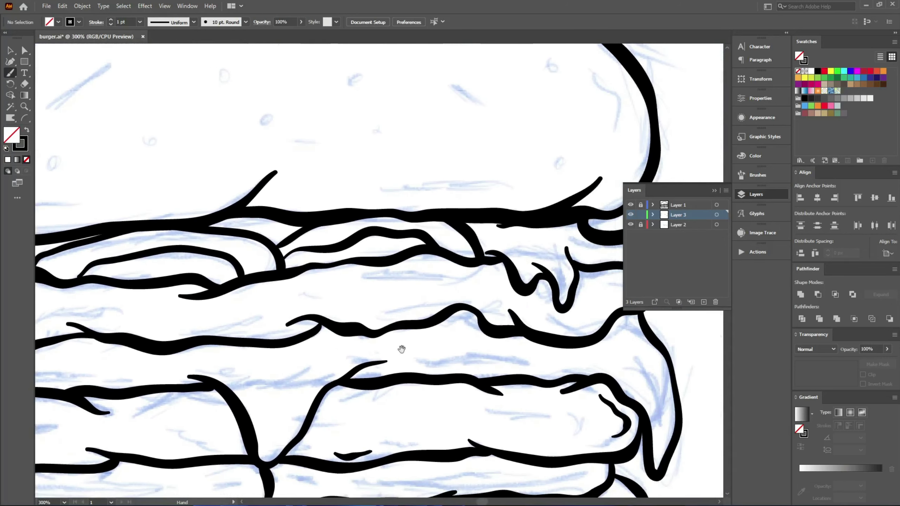
pyautogui.moveTo(584, 346); pyautogui.dragTo(433, 300)
pyautogui.moveTo(483, 279); pyautogui.dragTo(491, 297)
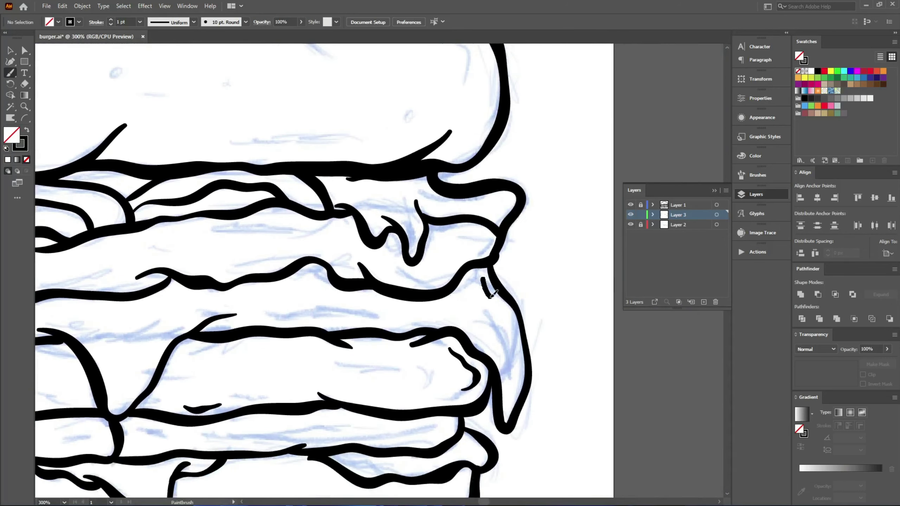
pyautogui.moveTo(512, 327); pyautogui.dragTo(513, 327)
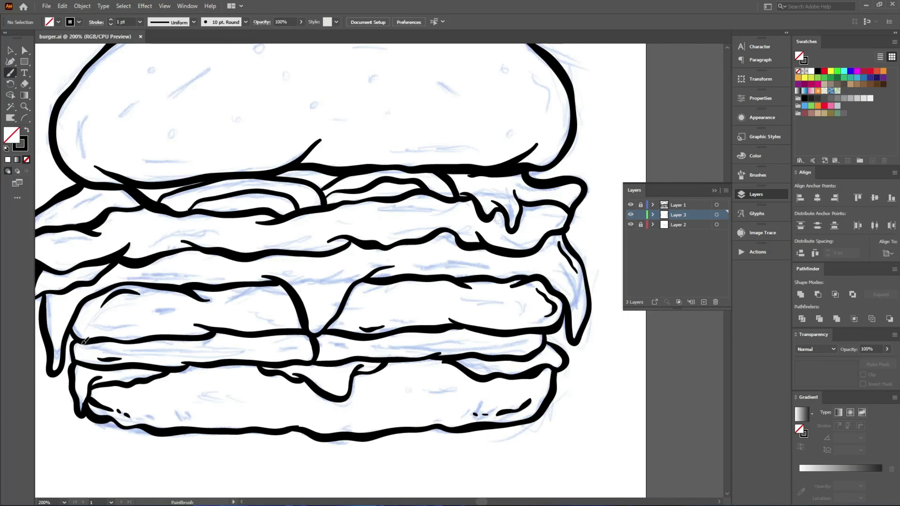
# Ink long tapered detail lines with small dashes inside the left and right sections of the thin layer beneath the patty
pyautogui.moveTo(129, 352); pyautogui.dragTo(218, 352)
pyautogui.hscroll(3, 316, 355)
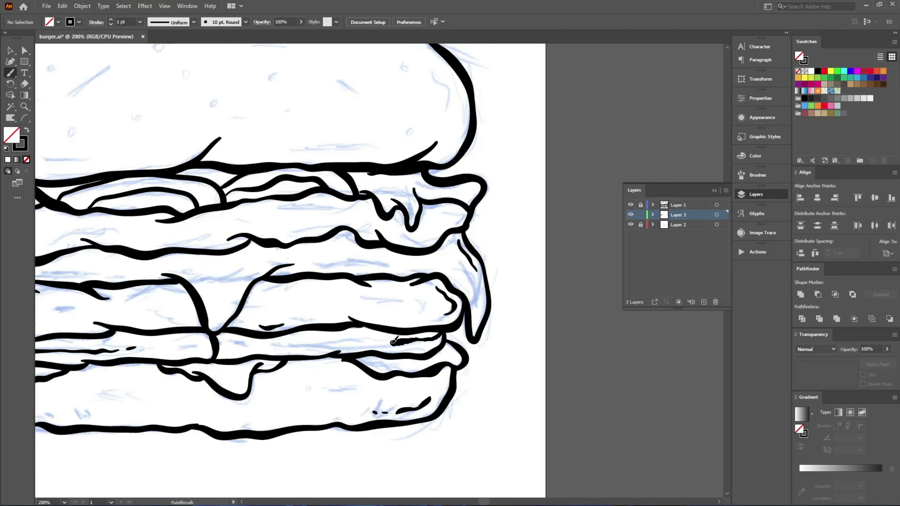
pyautogui.moveTo(324, 344)
pyautogui.mouseDown()
pyautogui.moveTo(299, 346)
pyautogui.moveTo(345, 353)
pyautogui.moveTo(374, 341)
pyautogui.mouseUp()
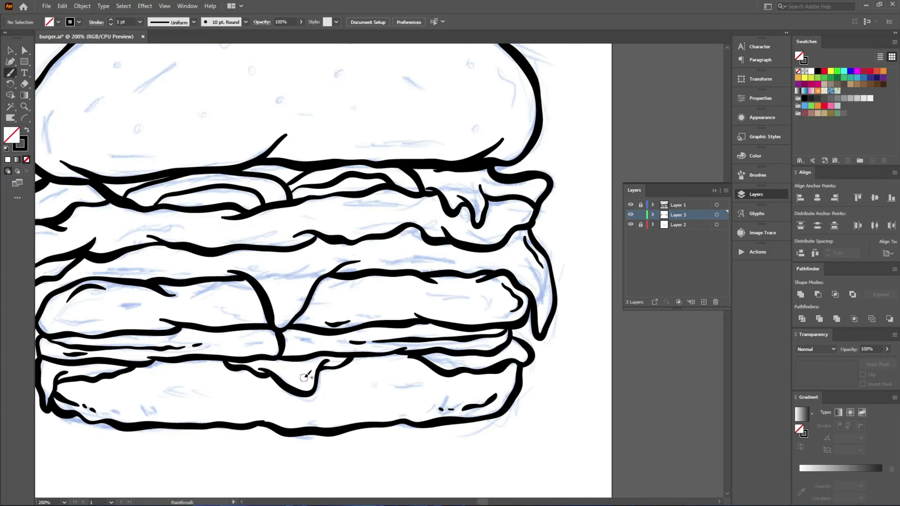
# Ink a short accent inside the central drip below the thin layer, then save the file
pyautogui.moveTo(310, 372); pyautogui.dragTo(305, 388)
pyautogui.press('a')
pyautogui.hotkey('ctrl', 's')
# Ink short accent strokes along the edges of the wavy layer beneath the top bun and above the patty's left half
pyautogui.moveTo(355, 225)
pyautogui.mouseDown()
pyautogui.moveTo(330, 290)
pyautogui.moveTo(304, 299)
pyautogui.moveTo(358, 287)
pyautogui.moveTo(379, 294)
pyautogui.moveTo(355, 285)
pyautogui.mouseUp()
pyautogui.hscroll(-3, 322, 294)
pyautogui.scroll(1, 322, 293)
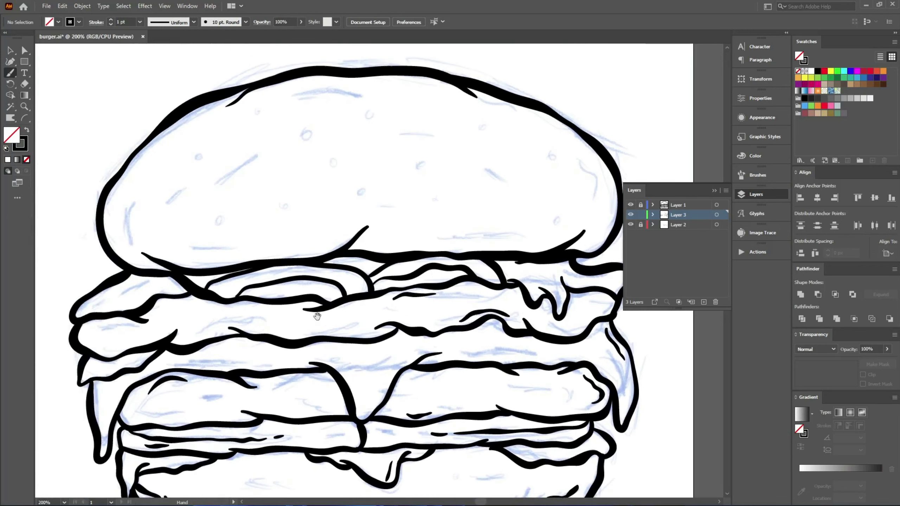
pyautogui.hscroll(-3, 311, 313)
pyautogui.scroll(1, 311, 313)
pyautogui.moveTo(264, 323); pyautogui.dragTo(308, 332)
pyautogui.hscroll(3, 193, 316)
pyautogui.scroll(-3, 193, 315)
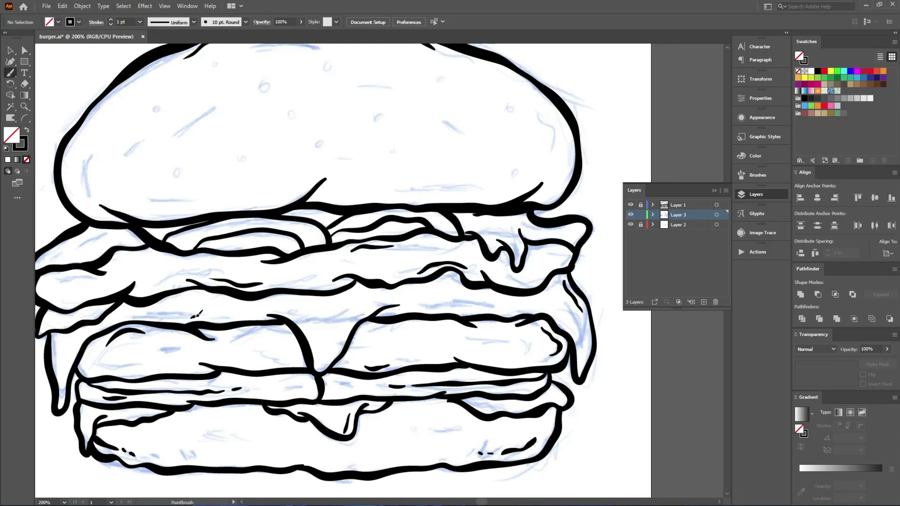
pyautogui.moveTo(186, 303); pyautogui.dragTo(303, 313)
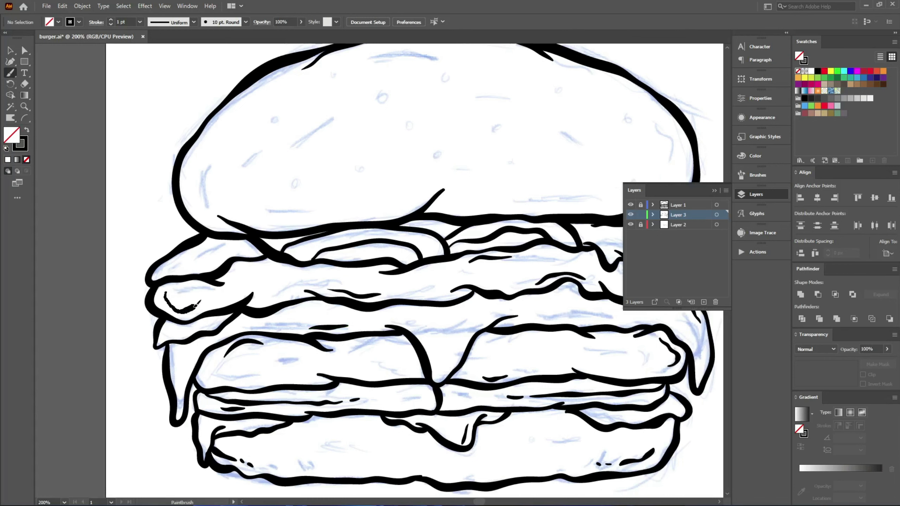
# Ink curved inner accents in the wavy layer's rounded left end, upper left fold and right end, then save the file
pyautogui.moveTo(195, 306); pyautogui.dragTo(233, 314)
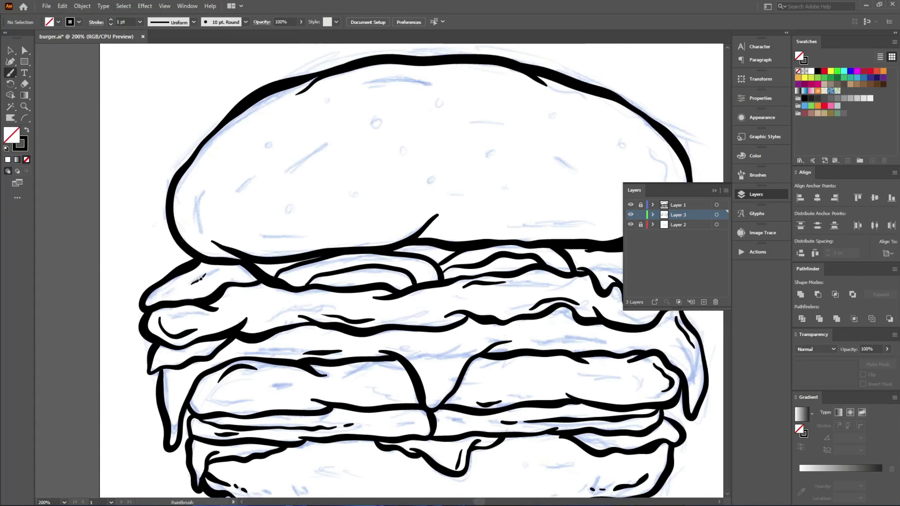
pyautogui.moveTo(216, 271); pyautogui.dragTo(233, 269)
pyautogui.hscroll(4, 355, 322)
pyautogui.scroll(1, 355, 323)
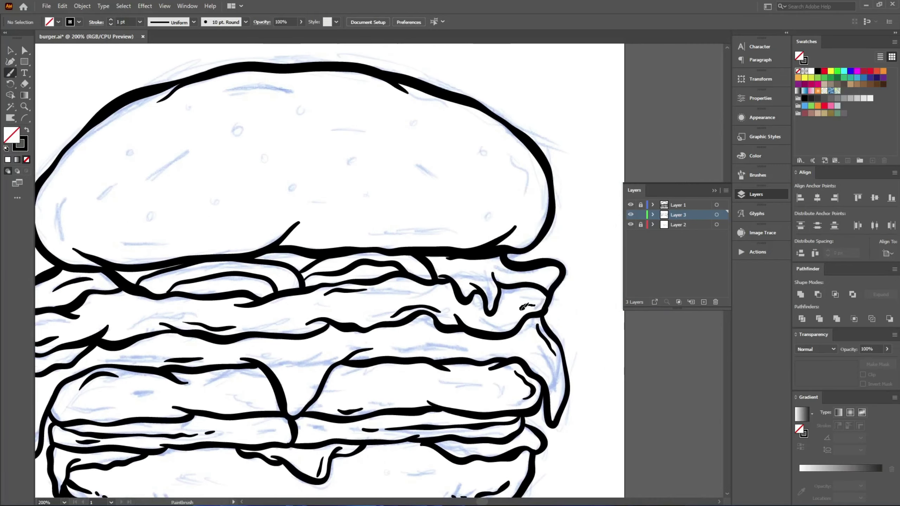
pyautogui.moveTo(521, 307); pyautogui.dragTo(509, 324)
pyautogui.hotkey('ctrl', 's')
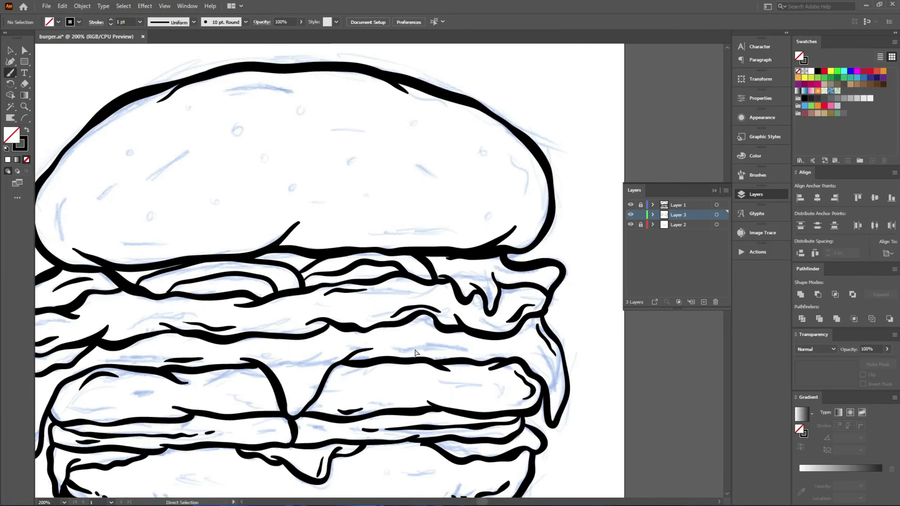
# Ink short tapered dashes inside the right and left halves of the patty, following the sketch marks
pyautogui.scroll(-3, 390, 319)
pyautogui.hscroll(2, 390, 319)
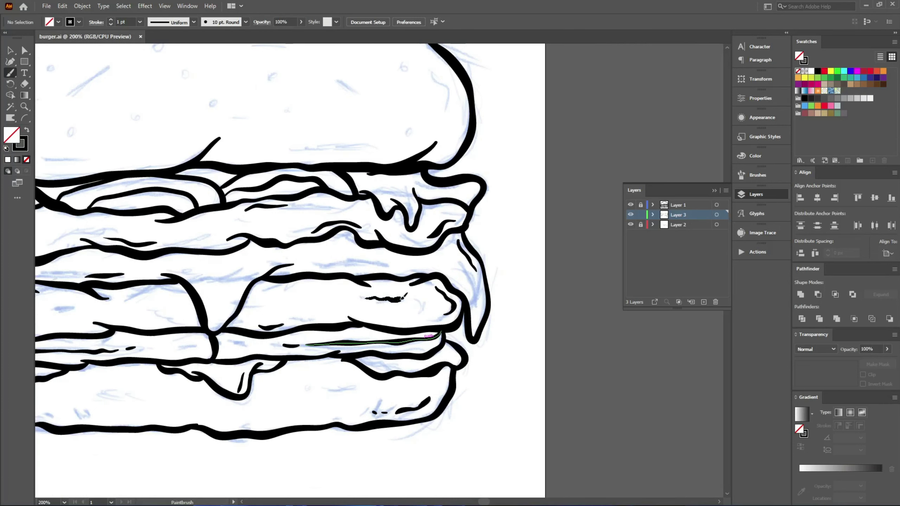
pyautogui.moveTo(406, 295); pyautogui.dragTo(404, 299)
pyautogui.scroll(1, 380, 291)
pyautogui.hscroll(-4, 380, 291)
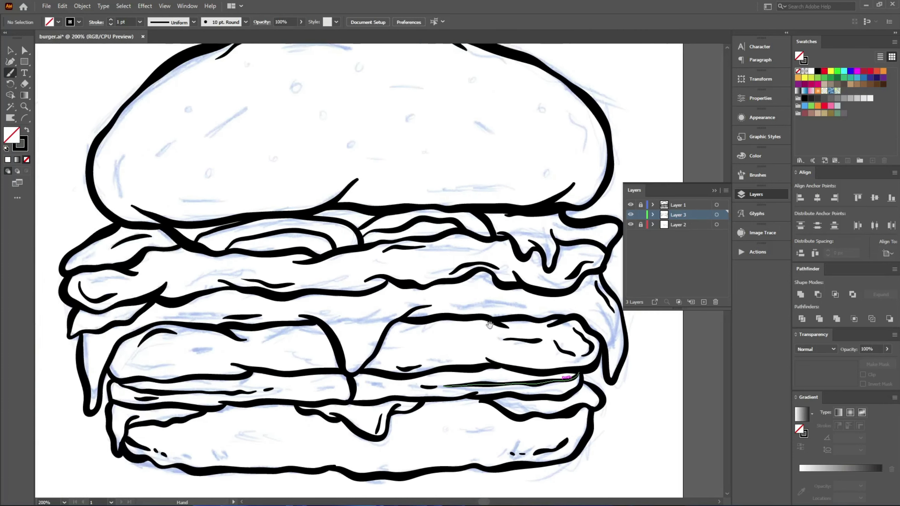
pyautogui.moveTo(296, 353); pyautogui.dragTo(306, 355)
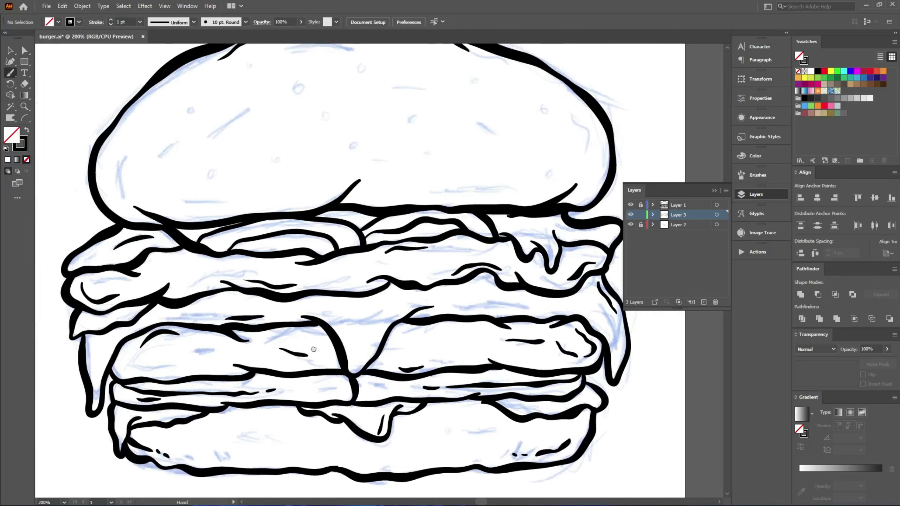
pyautogui.moveTo(248, 355)
pyautogui.mouseDown()
pyautogui.moveTo(341, 362)
pyautogui.moveTo(308, 359)
pyautogui.mouseUp()
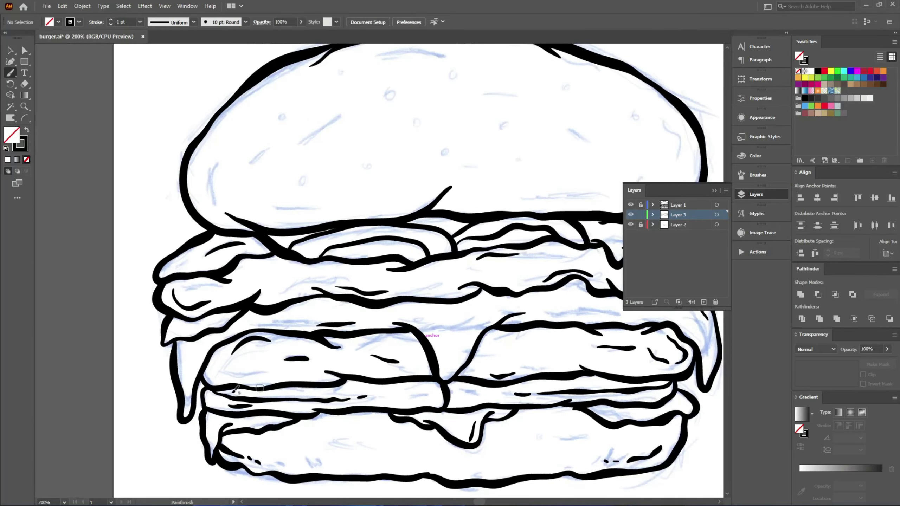
pyautogui.moveTo(248, 371); pyautogui.dragTo(257, 369)
# Ink an inner accent in the left hanging corner and a short upward tick on the bottom bun's lower edge
pyautogui.scroll(-3, 227, 390)
pyautogui.hscroll(3, 226, 390)
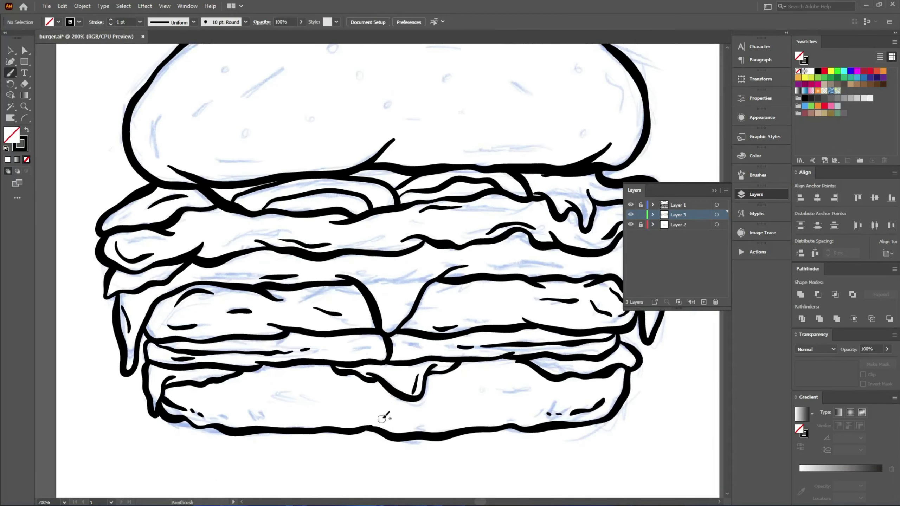
pyautogui.press('space')
pyautogui.moveTo(305, 405); pyautogui.dragTo(274, 383)
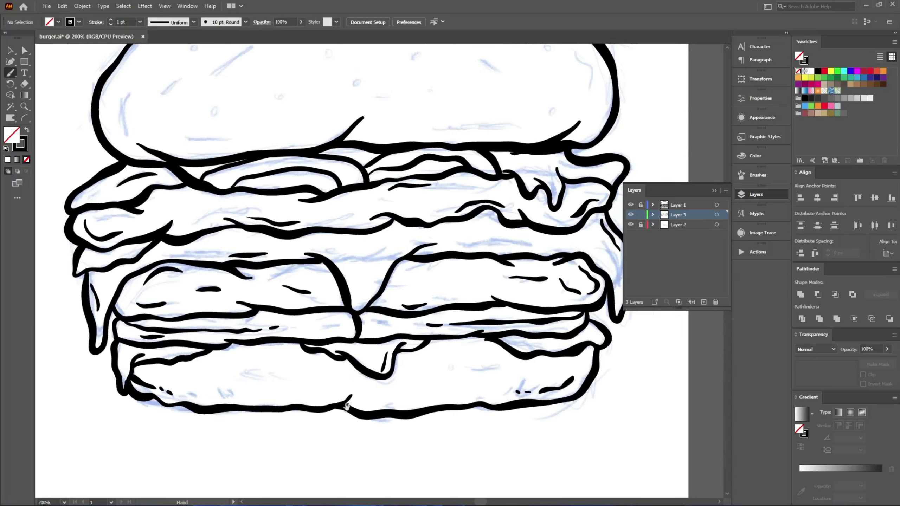
pyautogui.moveTo(368, 411)
pyautogui.mouseDown()
pyautogui.moveTo(312, 396)
pyautogui.moveTo(282, 453)
pyautogui.mouseUp()
# Ink curved contour accents inside the top bun along its left side, upper left, crown, right shoulder and right edge
pyautogui.moveTo(288, 353); pyautogui.dragTo(295, 396)
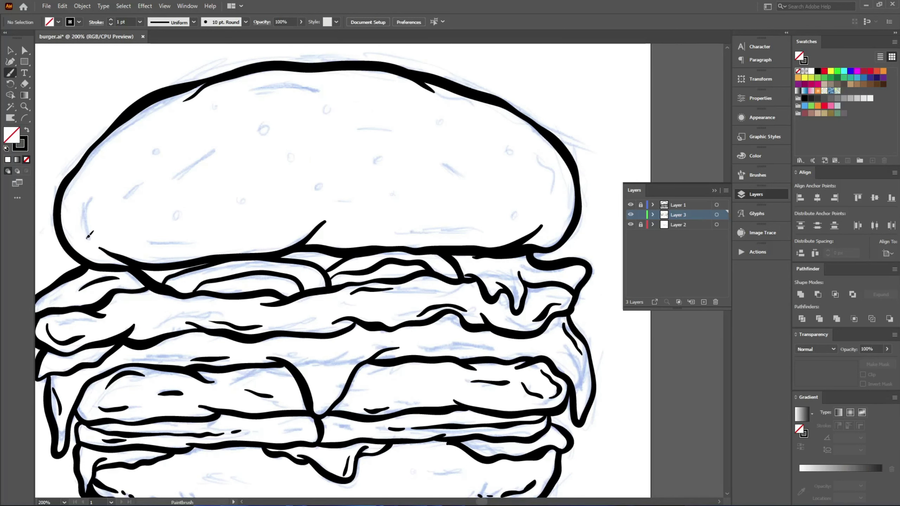
pyautogui.moveTo(85, 213); pyautogui.dragTo(97, 192)
pyautogui.moveTo(221, 153)
pyautogui.mouseDown()
pyautogui.moveTo(239, 149)
pyautogui.moveTo(198, 144)
pyautogui.mouseUp()
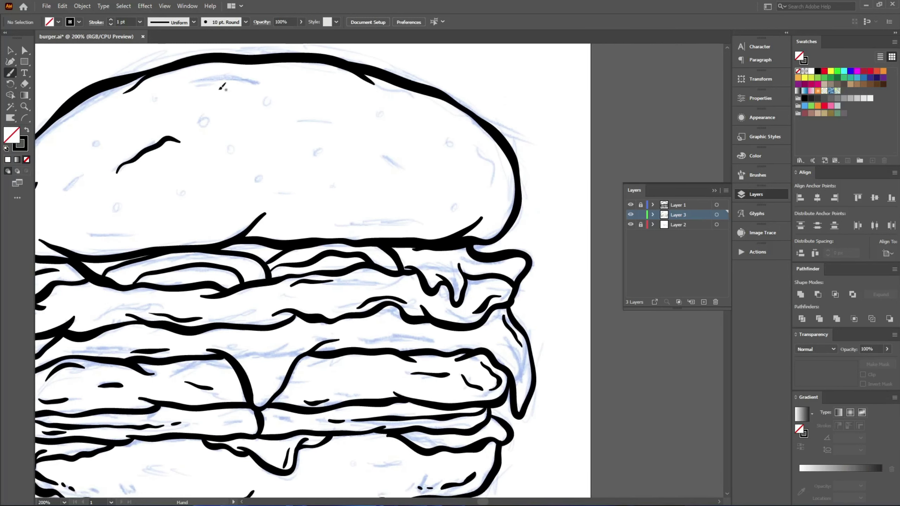
pyautogui.moveTo(202, 81); pyautogui.dragTo(262, 82)
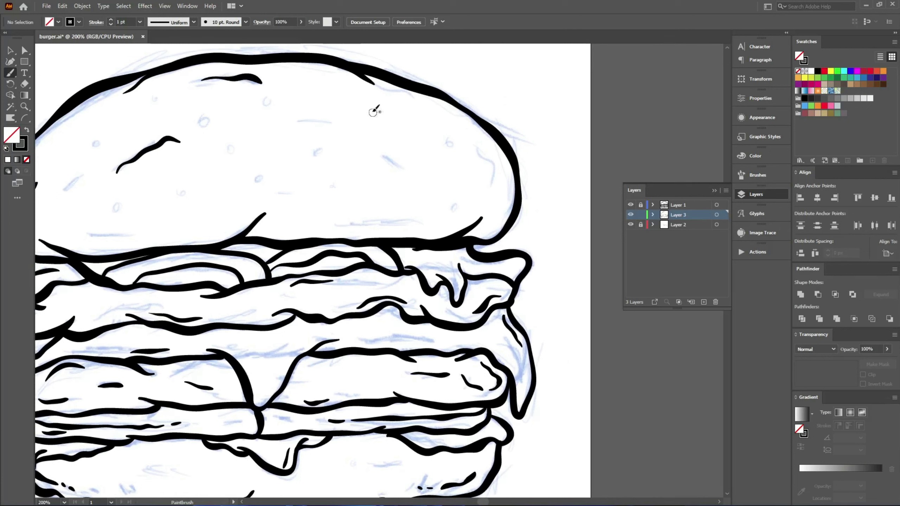
pyautogui.moveTo(406, 129); pyautogui.dragTo(413, 141)
pyautogui.moveTo(511, 193); pyautogui.dragTo(509, 197)
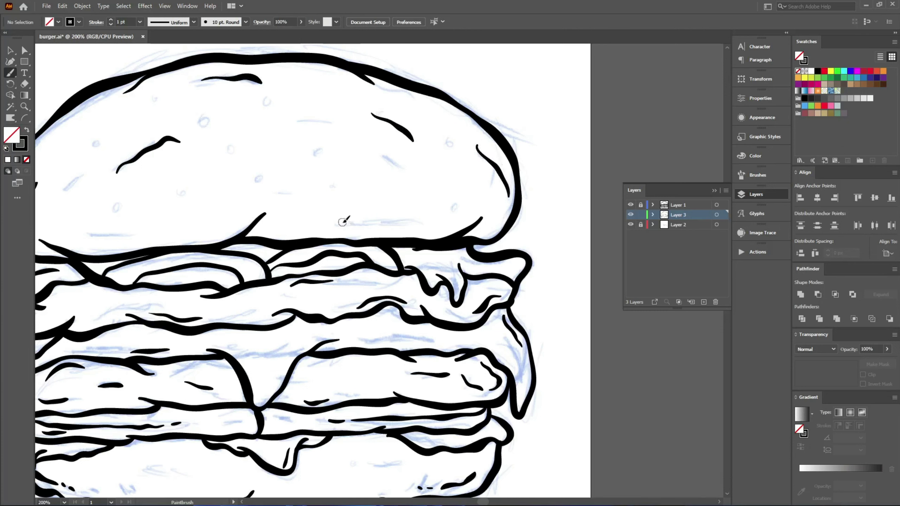
# Ink long horizontal accents above the top bun's base on its right and left sides, then save the file
pyautogui.moveTo(405, 222); pyautogui.dragTo(430, 224)
pyautogui.moveTo(328, 210); pyautogui.dragTo(454, 221)
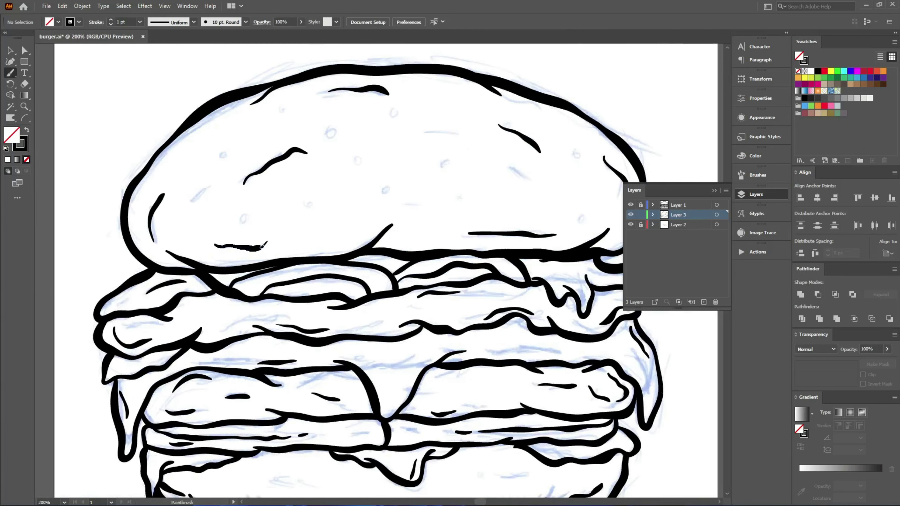
pyautogui.moveTo(264, 244)
pyautogui.mouseDown()
pyautogui.moveTo(282, 245)
pyautogui.moveTo(237, 248)
pyautogui.mouseUp()
pyautogui.press('a')
pyautogui.hotkey('ctrl', 's')
# Ink short broken dashes on the top bun's right half and along its upper left edge
pyautogui.press('b')
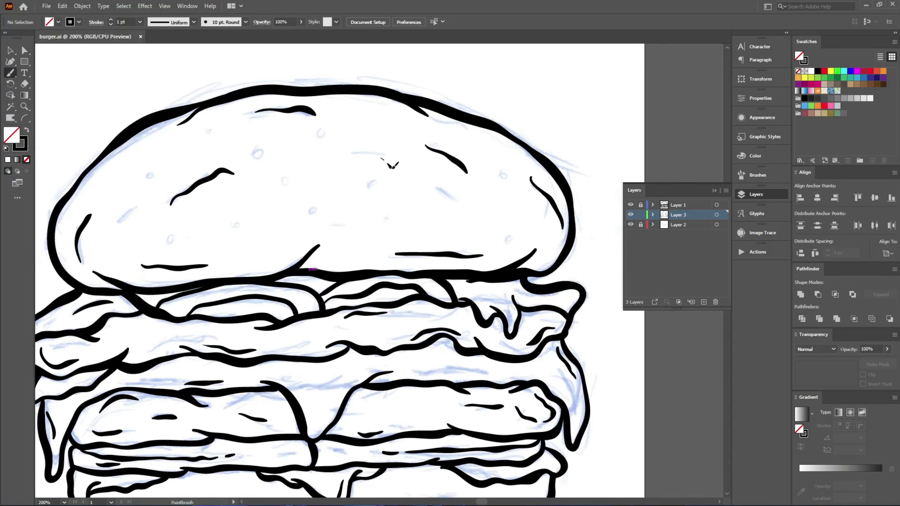
pyautogui.moveTo(389, 164); pyautogui.dragTo(400, 174)
pyautogui.moveTo(452, 194); pyautogui.dragTo(462, 205)
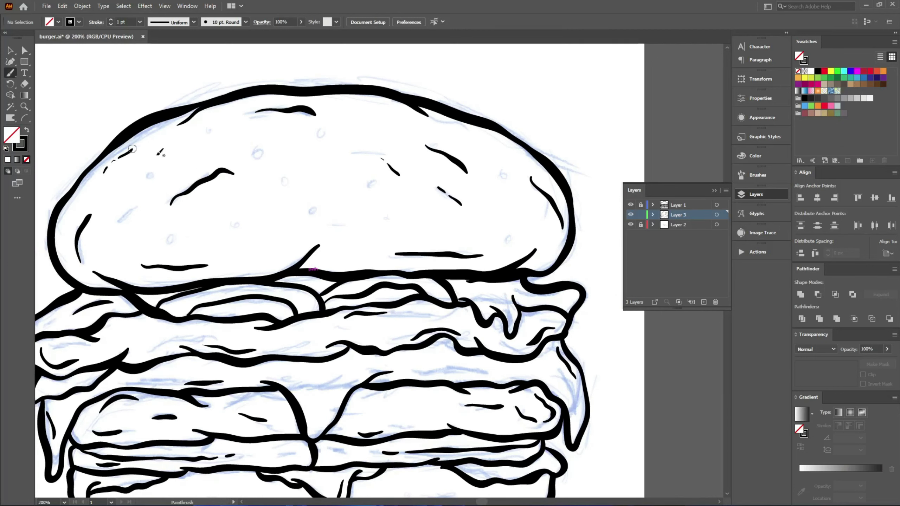
# Ink small dashes near the wavy layer's upper left edge and a long accent beside the patty's central notch, then save the file
pyautogui.moveTo(301, 268); pyautogui.dragTo(415, 169)
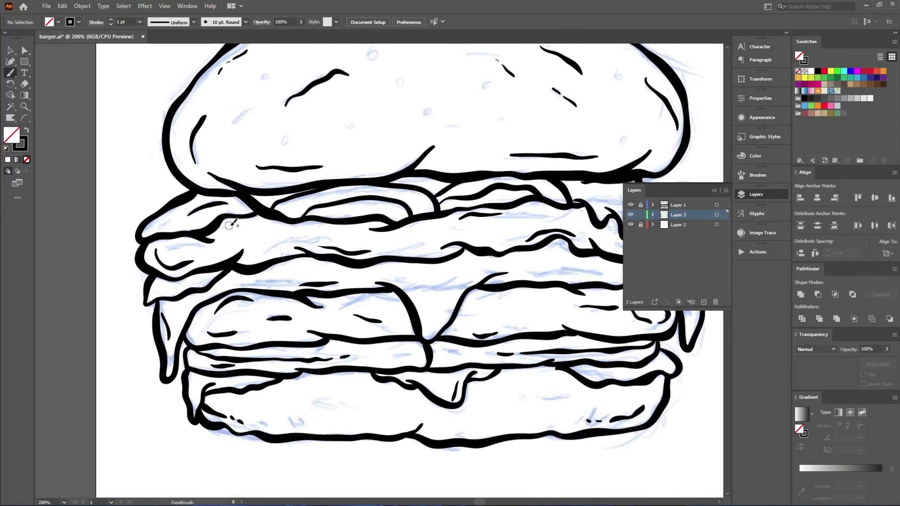
pyautogui.hscroll(4, 315, 239)
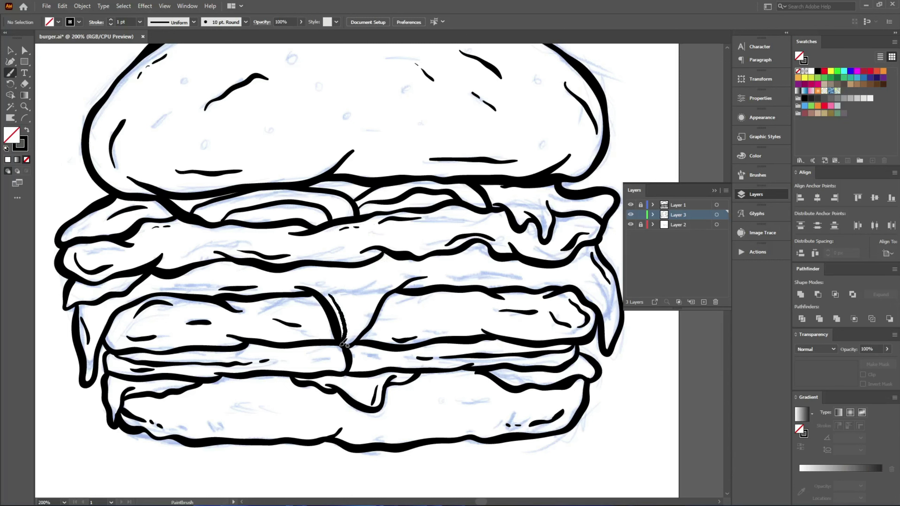
pyautogui.scroll(-1, 310, 282)
pyautogui.hscroll(1, 310, 282)
pyautogui.press('a')
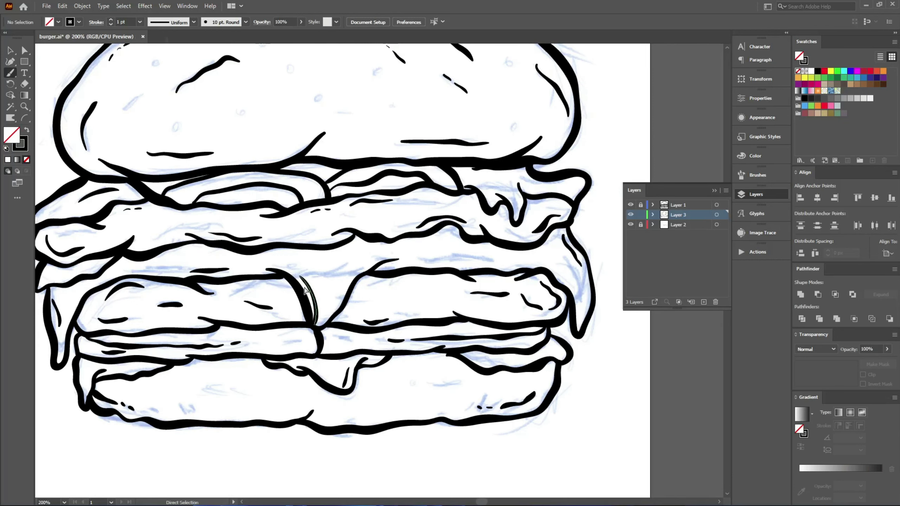
pyautogui.hotkey('ctrl', 's')
pyautogui.press('b')
pyautogui.press('a')
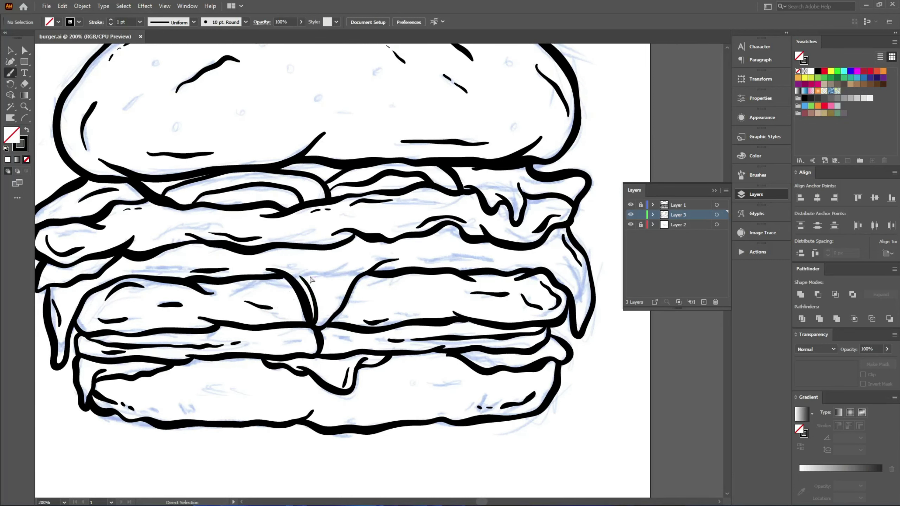
# Undo the long accent beside the central notch and ink a shorter broken accent inside the notch instead
pyautogui.hotkey('ctrl', 'z')
pyautogui.press('b')
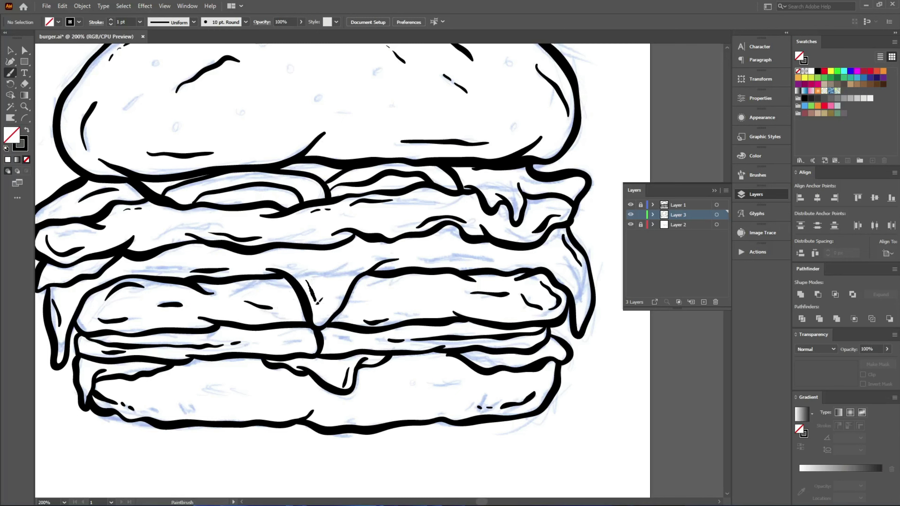
pyautogui.moveTo(317, 304); pyautogui.dragTo(317, 304)
pyautogui.moveTo(315, 305); pyautogui.dragTo(317, 309)
# Ink short dashes in the middle and left part of the wavy layer beneath the top bun
pyautogui.moveTo(312, 265); pyautogui.dragTo(328, 299)
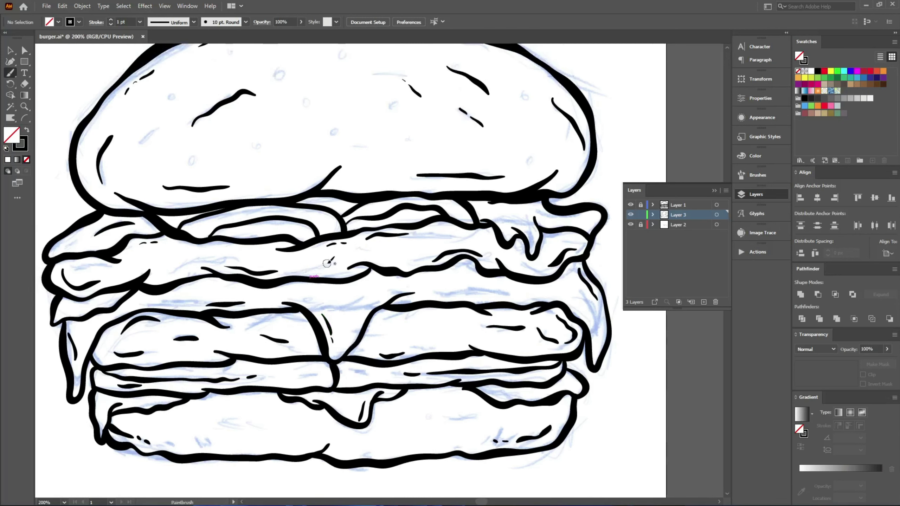
pyautogui.moveTo(301, 273); pyautogui.dragTo(289, 276)
pyautogui.moveTo(180, 264)
pyautogui.mouseDown()
pyautogui.moveTo(243, 297)
pyautogui.moveTo(241, 227)
pyautogui.mouseUp()
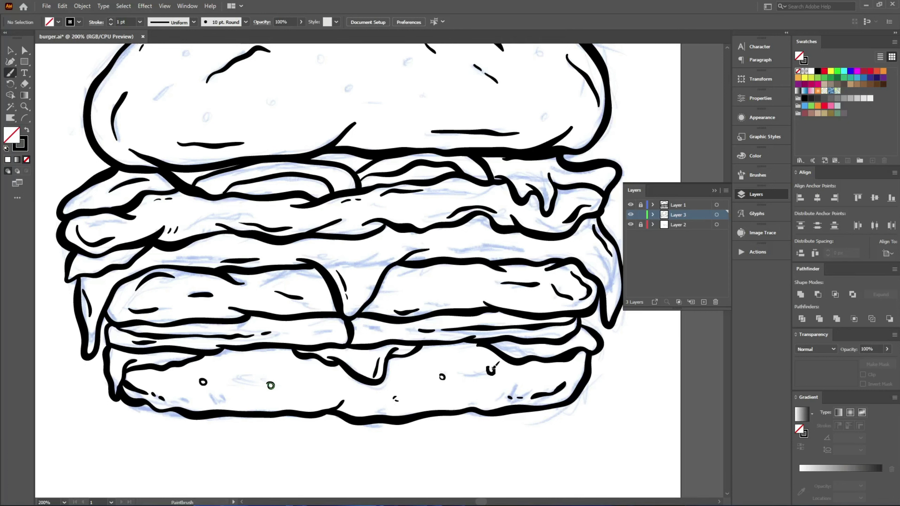
# Ink small round seed outlines spread across the bottom bun, then save the file
pyautogui.moveTo(495, 366); pyautogui.dragTo(492, 368)
pyautogui.scroll(5, 328, 227)
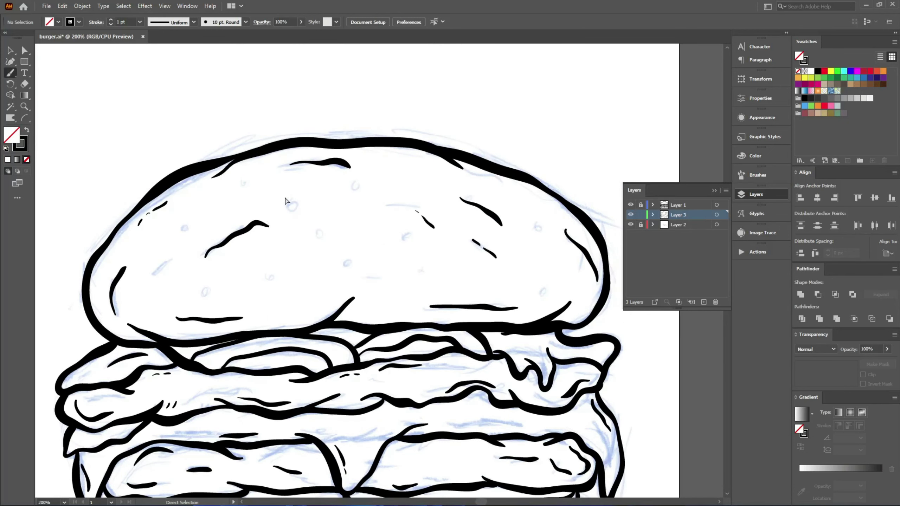
pyautogui.hotkey('ctrl', 's')
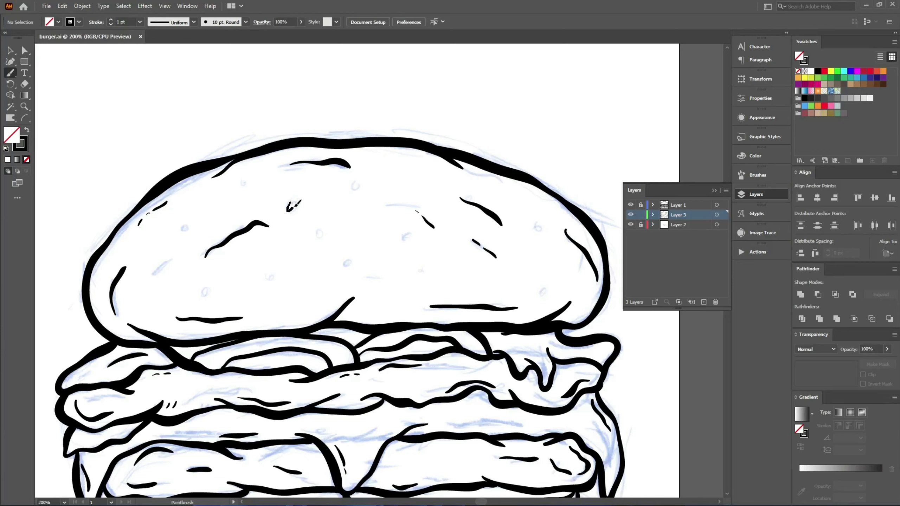
# Undo the first seed attempt on the top bun and ink two oval seed outlines near its upper middle at 300% zoom
pyautogui.moveTo(294, 198); pyautogui.dragTo(296, 197)
pyautogui.hotkey('ctrl', 'z')
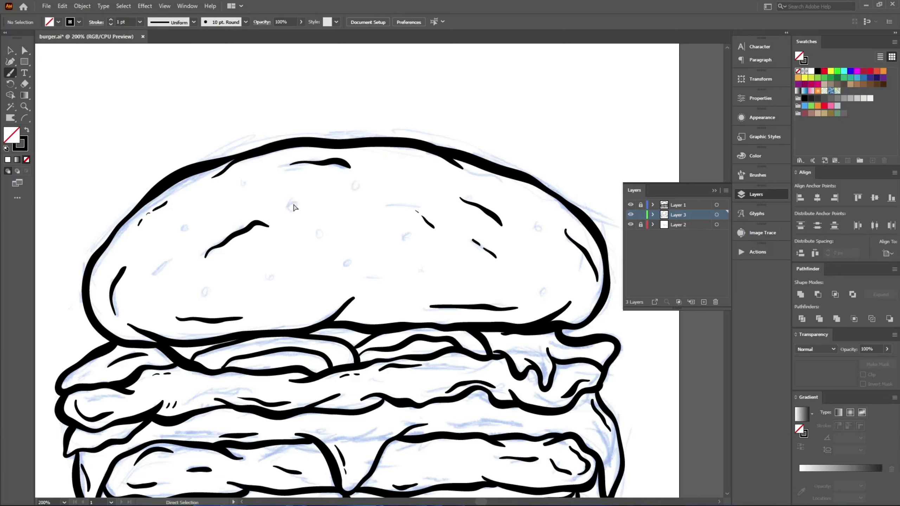
pyautogui.keyDown('ctrl'); pyautogui.click(301, 202); pyautogui.keyUp('ctrl')
pyautogui.moveTo(382, 277)
pyautogui.mouseDown()
pyautogui.moveTo(298, 197)
pyautogui.moveTo(302, 178)
pyautogui.mouseUp()
pyautogui.moveTo(401, 210); pyautogui.dragTo(352, 197)
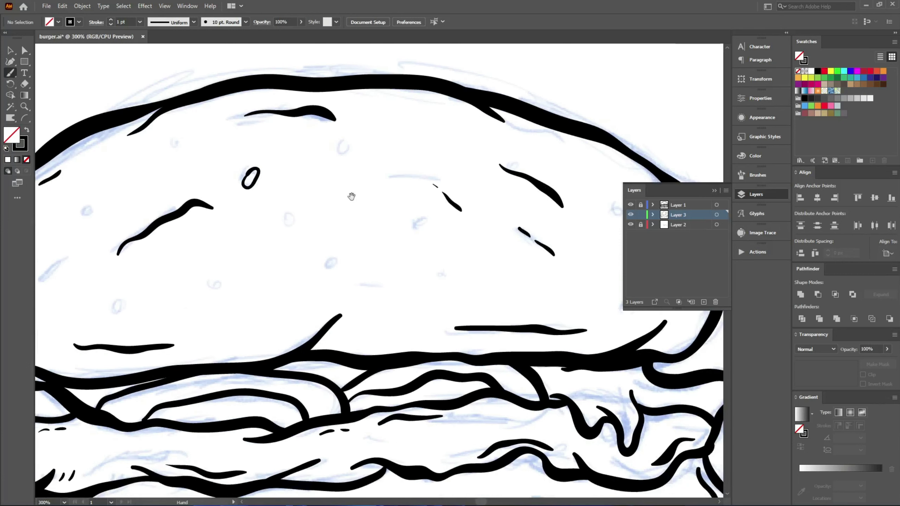
pyautogui.moveTo(340, 150)
pyautogui.mouseDown()
pyautogui.moveTo(349, 140)
pyautogui.moveTo(335, 157)
pyautogui.mouseUp()
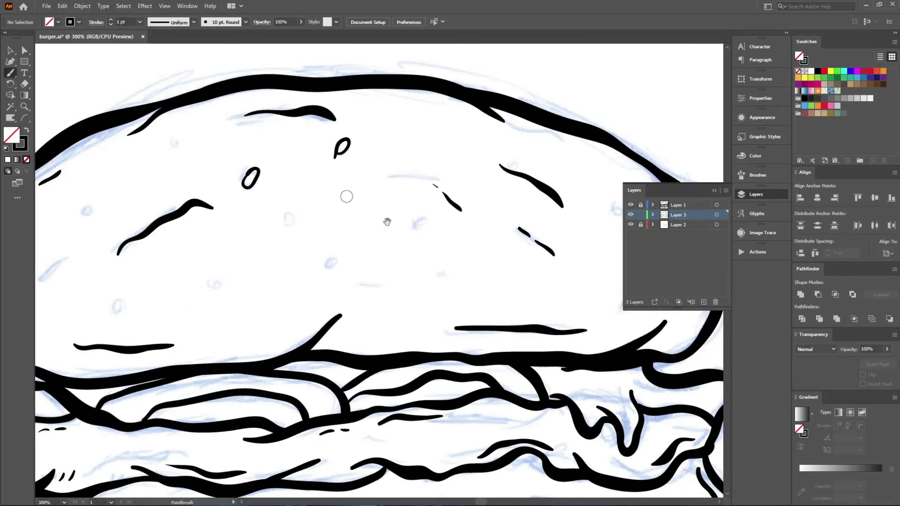
# Ink three small oval seed outlines in varied directions across the top bun's right half
pyautogui.moveTo(447, 236); pyautogui.dragTo(339, 211)
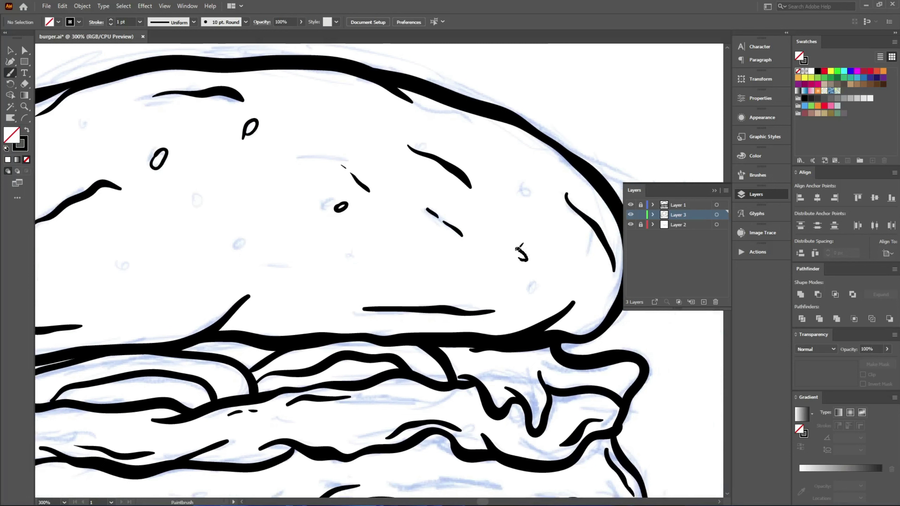
pyautogui.moveTo(521, 249); pyautogui.dragTo(517, 251)
pyautogui.moveTo(533, 185); pyautogui.dragTo(528, 194)
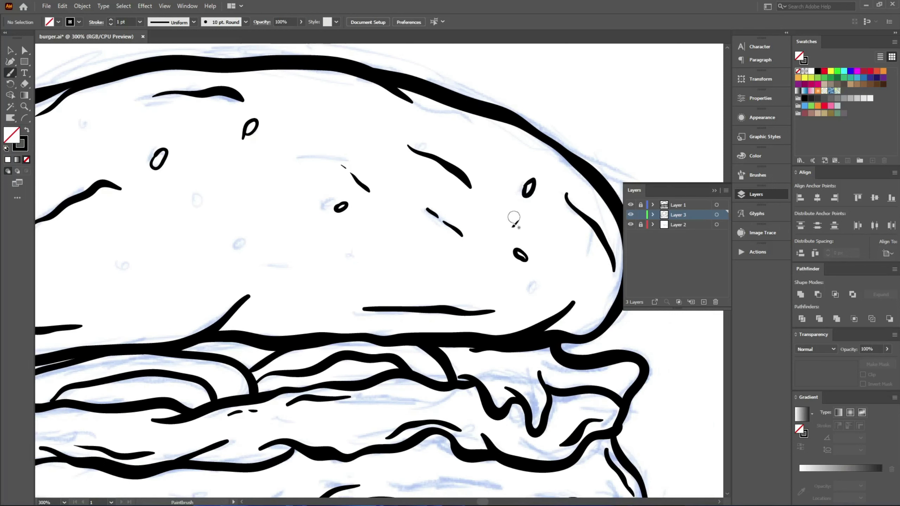
# Ink two tilted oval seed outlines in the lower middle of the top bun
pyautogui.scroll(-1, 460, 242)
pyautogui.moveTo(329, 268)
pyautogui.mouseDown()
pyautogui.moveTo(342, 272)
pyautogui.moveTo(325, 266)
pyautogui.mouseUp()
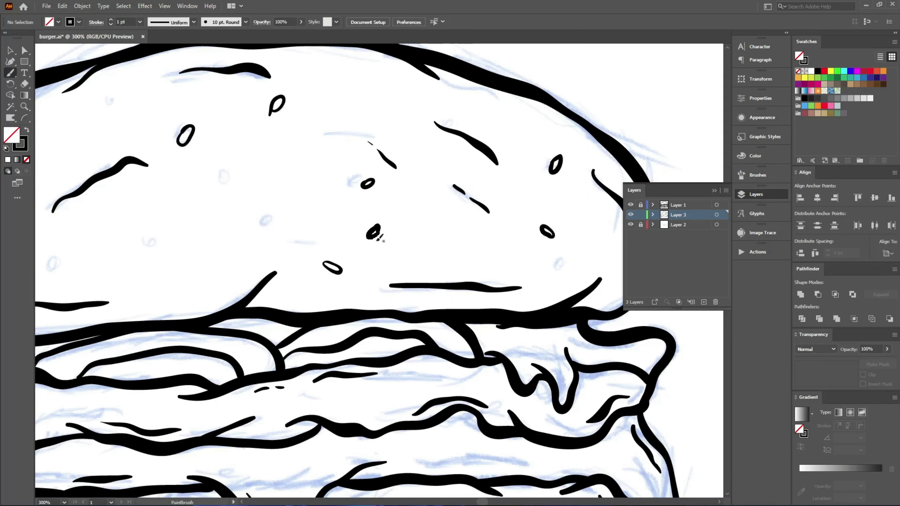
pyautogui.moveTo(379, 238); pyautogui.dragTo(377, 236)
# Ink small oval seed outlines on the right side and across the middle and left half of the top bun
pyautogui.moveTo(438, 224)
pyautogui.mouseDown()
pyautogui.moveTo(492, 275)
pyautogui.moveTo(508, 278)
pyautogui.mouseUp()
pyautogui.moveTo(302, 271)
pyautogui.mouseDown()
pyautogui.moveTo(300, 279)
pyautogui.moveTo(306, 268)
pyautogui.moveTo(335, 272)
pyautogui.moveTo(335, 283)
pyautogui.moveTo(334, 274)
pyautogui.mouseUp()
pyautogui.hscroll(-4, 336, 275)
pyautogui.scroll(-1, 336, 275)
pyautogui.hotkey('ctrl', 'z')
pyautogui.moveTo(253, 197)
pyautogui.mouseDown()
pyautogui.moveTo(247, 202)
pyautogui.moveTo(254, 199)
pyautogui.mouseUp()
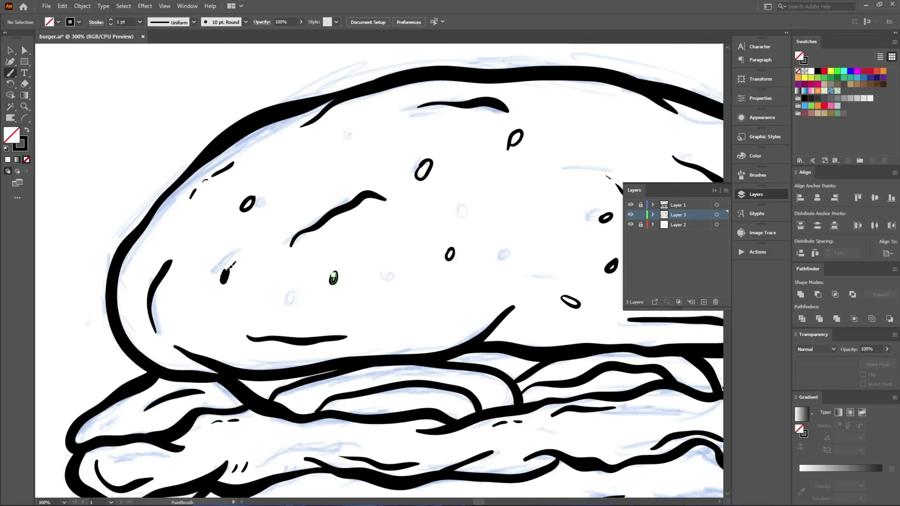
# Redo the unsatisfactory seed at the top bun's left side and ink further ovals near its lower left and lower middle
pyautogui.hotkey('ctrl', 'z')
pyautogui.moveTo(227, 278); pyautogui.dragTo(228, 277)
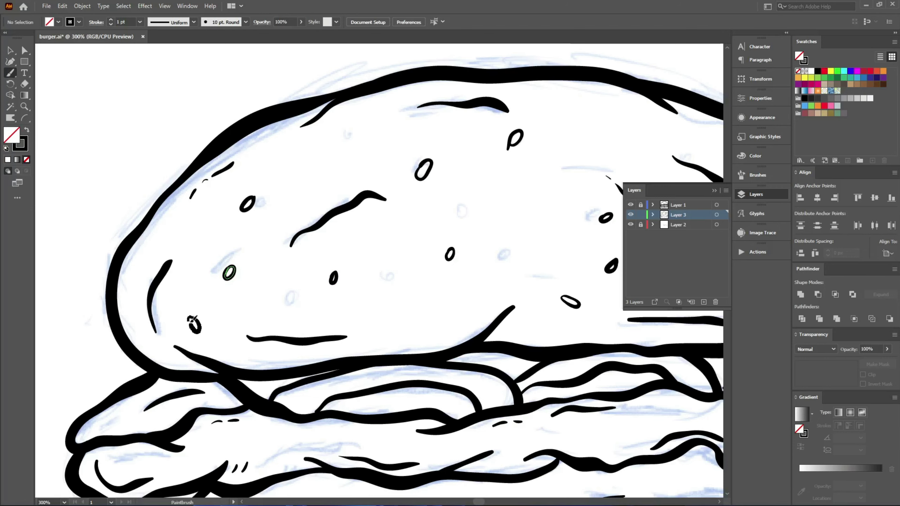
pyautogui.moveTo(191, 321); pyautogui.dragTo(192, 319)
pyautogui.moveTo(273, 327); pyautogui.dragTo(192, 309)
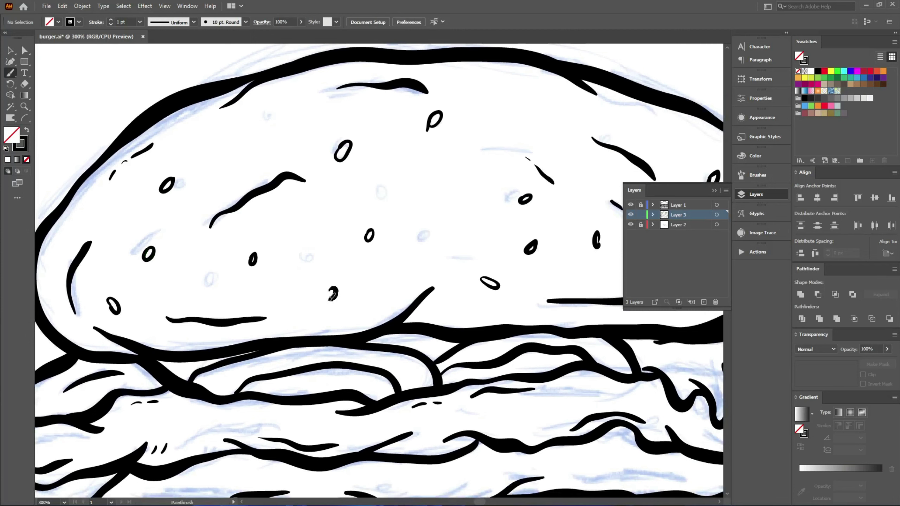
pyautogui.moveTo(329, 301); pyautogui.dragTo(334, 290)
pyautogui.hotkey('ctrl', 'z')
pyautogui.moveTo(390, 265)
pyautogui.mouseDown()
pyautogui.moveTo(246, 346)
pyautogui.moveTo(235, 363)
pyautogui.mouseUp()
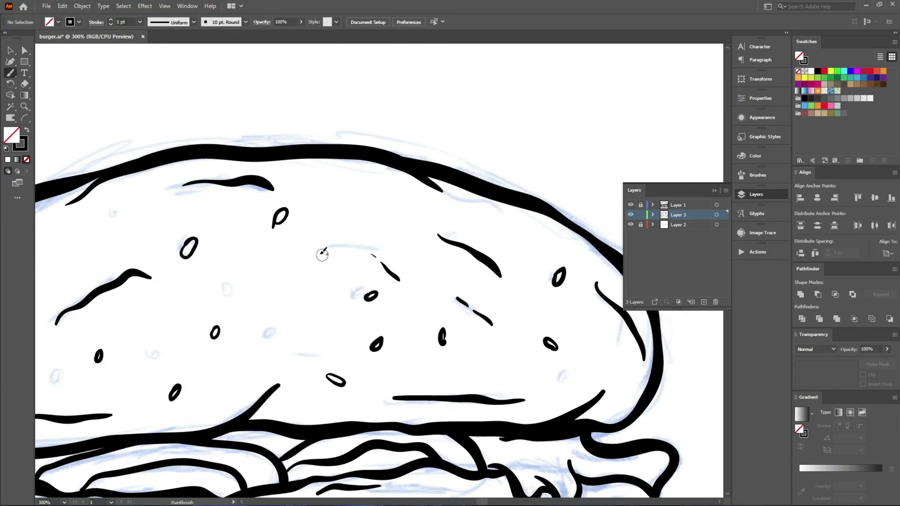
# Ink another oval seed and short accent strokes in the upper middle of the top bun
pyautogui.moveTo(322, 255); pyautogui.dragTo(323, 244)
pyautogui.hotkey('ctrl', '-')
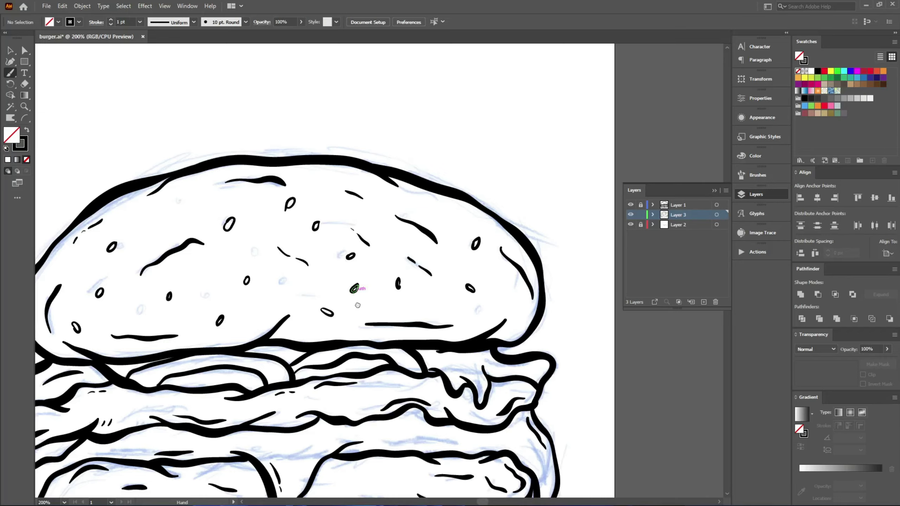
pyautogui.moveTo(357, 292); pyautogui.dragTo(417, 201)
# Unlock Layer 1, select all the linework, and place a copy of it beside the artboard
pyautogui.keyDown('ctrl'); pyautogui.keyDown('alt'); pyautogui.click(369, 267); pyautogui.keyUp('alt'); pyautogui.keyUp('ctrl')
pyautogui.click(640, 205)
pyautogui.press('v')
pyautogui.hotkey('ctrl', 'a')
pyautogui.moveTo(267, 358); pyautogui.dragTo(625, 163)
pyautogui.moveTo(418, 213); pyautogui.dragTo(470, 174)
# Select the expanded burger linework on the artboard and unite its shapes, leaving nothing selected
pyautogui.moveTo(461, 147); pyautogui.dragTo(151, 442)
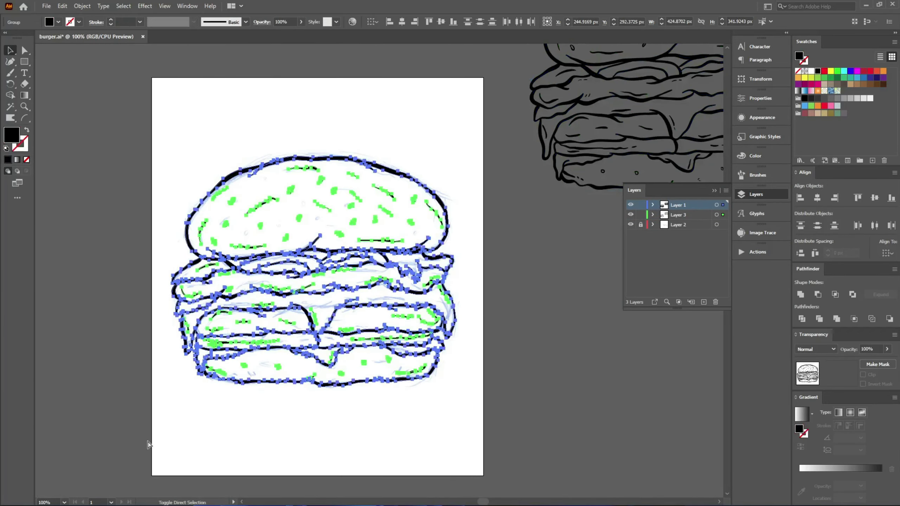
pyautogui.click(801, 295)
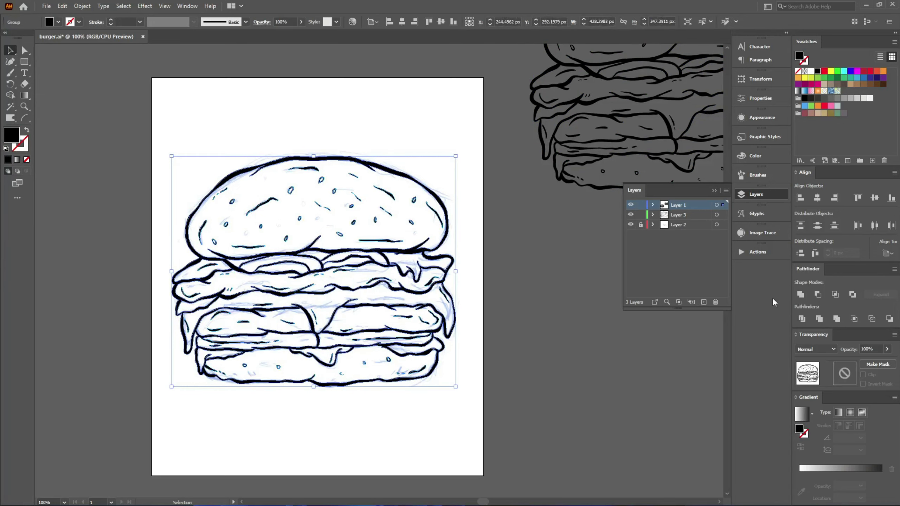
pyautogui.keyDown('ctrl'); pyautogui.keyDown('alt'); pyautogui.click(519, 277); pyautogui.keyUp('alt'); pyautogui.keyUp('ctrl')
pyautogui.moveTo(542, 294); pyautogui.dragTo(531, 345)
pyautogui.moveTo(602, 311); pyautogui.dragTo(336, 103)
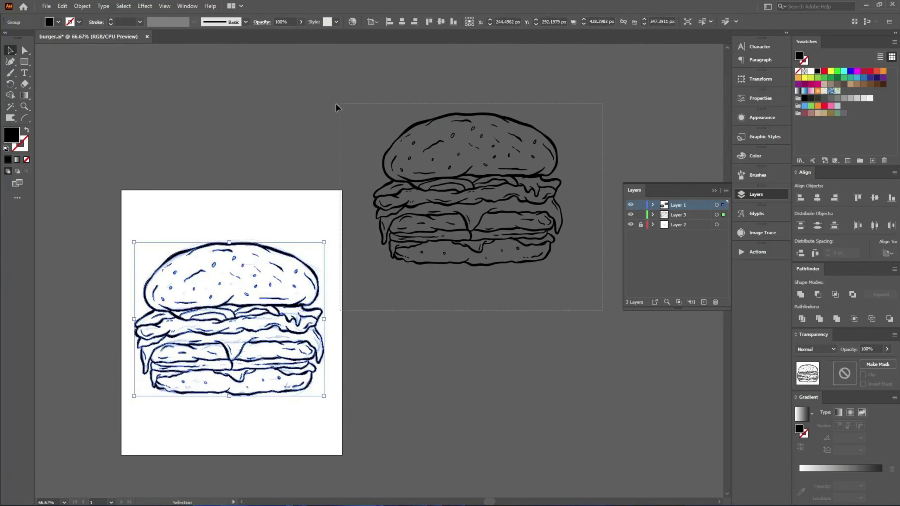
pyautogui.click(336, 103)
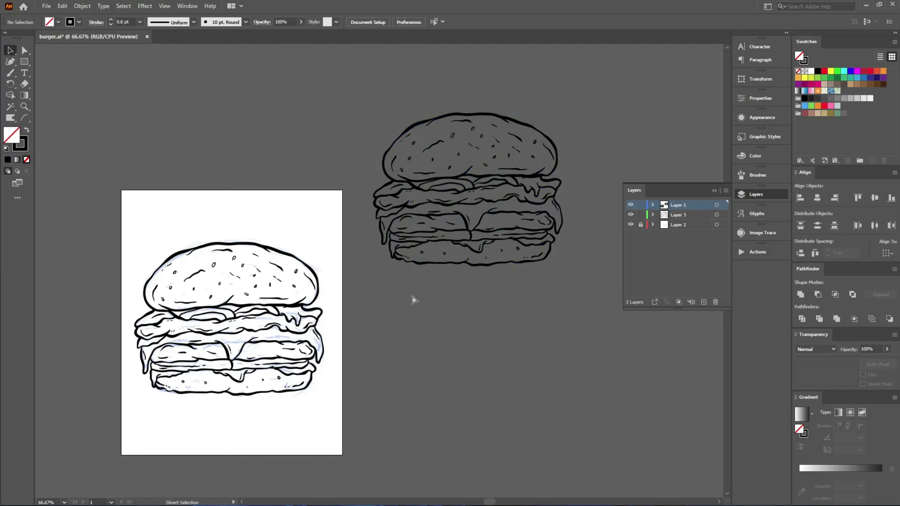
# Save the file and hide the sketch on Layer 2
pyautogui.hotkey('ctrl', 's')
pyautogui.moveTo(414, 300); pyautogui.dragTo(464, 276)
pyautogui.keyDown('ctrl'); pyautogui.keyDown('alt'); pyautogui.click(278, 339); pyautogui.keyUp('alt'); pyautogui.keyUp('ctrl')
pyautogui.moveTo(309, 209); pyautogui.dragTo(256, 236)
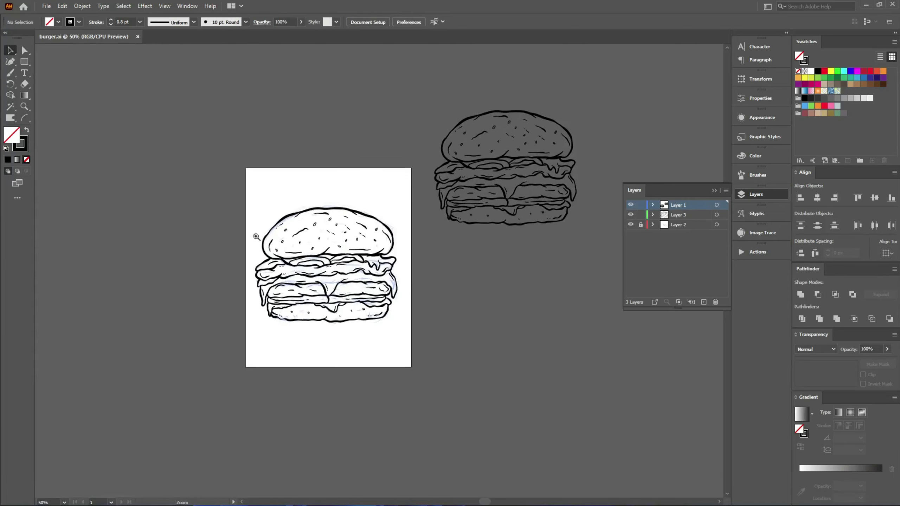
pyautogui.moveTo(232, 204)
pyautogui.mouseDown()
pyautogui.moveTo(444, 379)
pyautogui.moveTo(409, 380)
pyautogui.mouseUp()
pyautogui.click(631, 224)
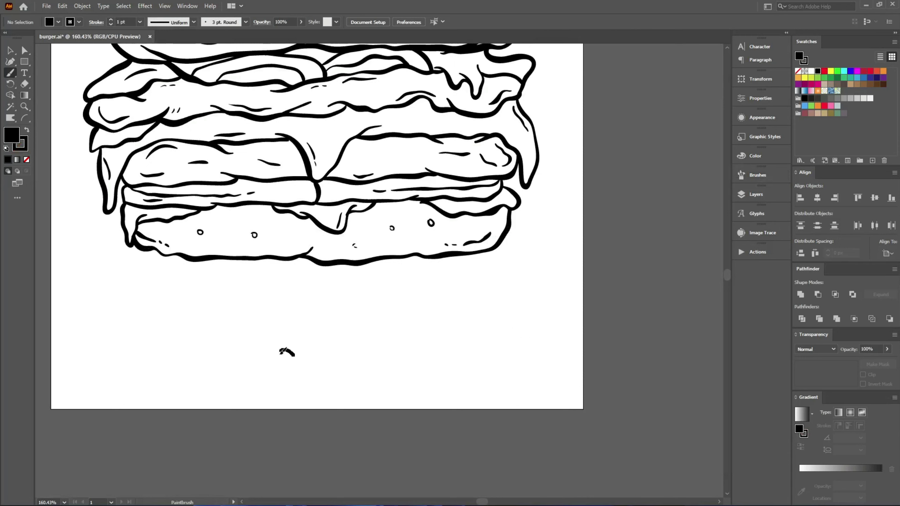
# Brush a few short black strokes in the empty space below the burger with the 3 pt. Round brush
pyautogui.moveTo(280, 353); pyautogui.dragTo(296, 377)
pyautogui.moveTo(300, 364); pyautogui.dragTo(316, 373)
pyautogui.moveTo(321, 357)
pyautogui.mouseDown()
pyautogui.moveTo(358, 352)
pyautogui.moveTo(392, 305)
pyautogui.moveTo(495, 264)
pyautogui.mouseUp()
# Turn the united linework into a Live Paint group and fill the top and bottom buns with the tan swatch
pyautogui.click(346, 324)
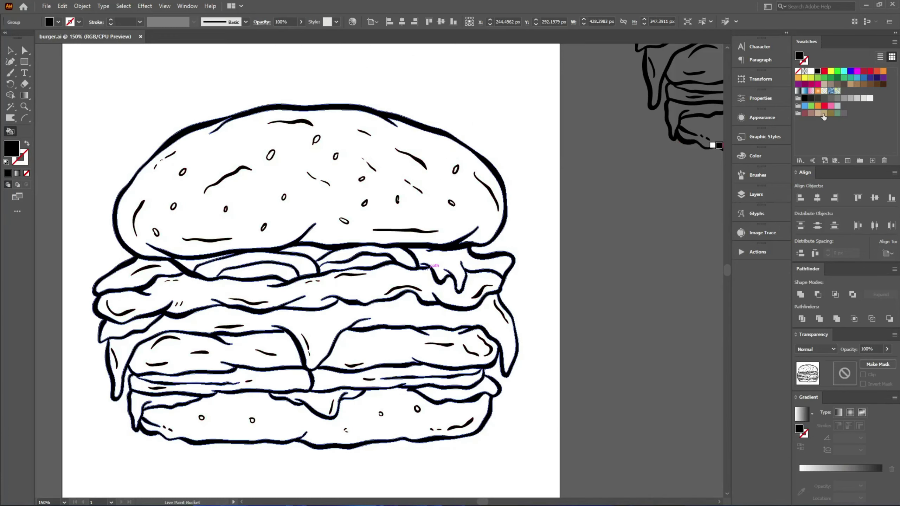
pyautogui.click(824, 113)
pyautogui.click(346, 179)
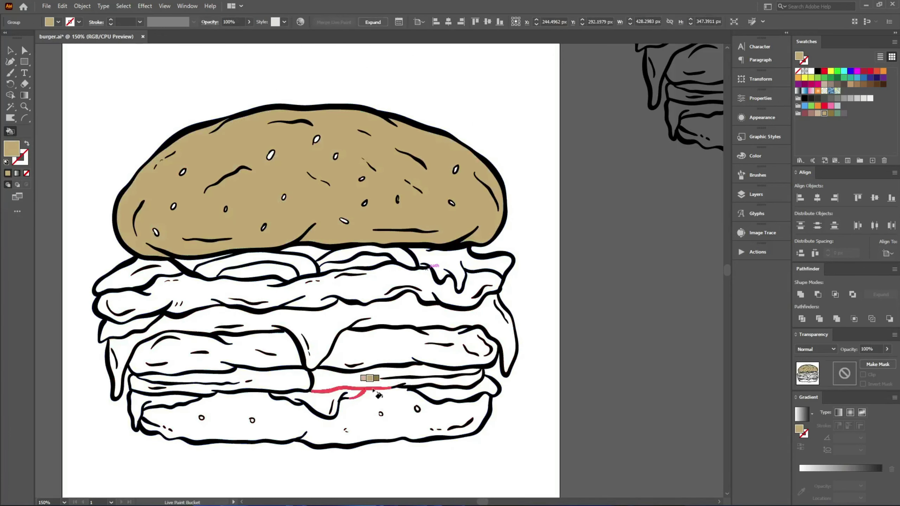
pyautogui.click(368, 411)
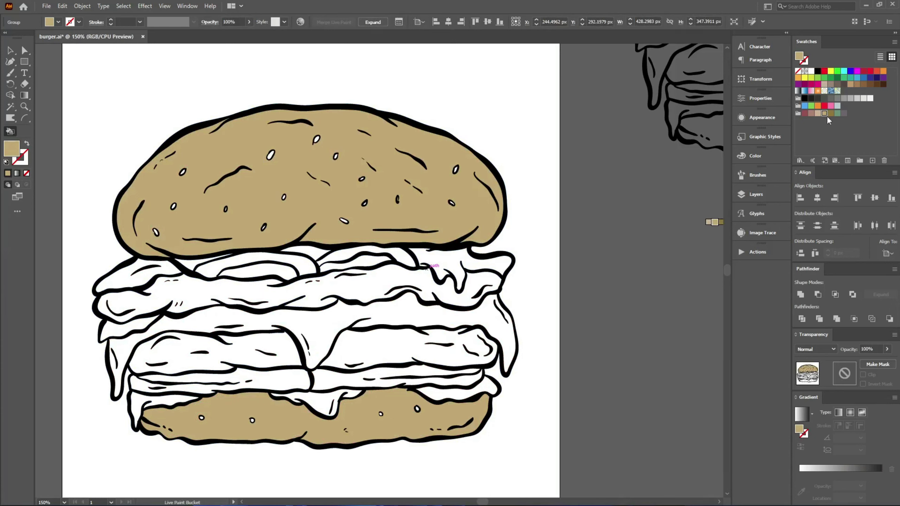
# Fill all the lettuce areas, including the folds at both ends, with the muted green swatch
pyautogui.click(838, 114)
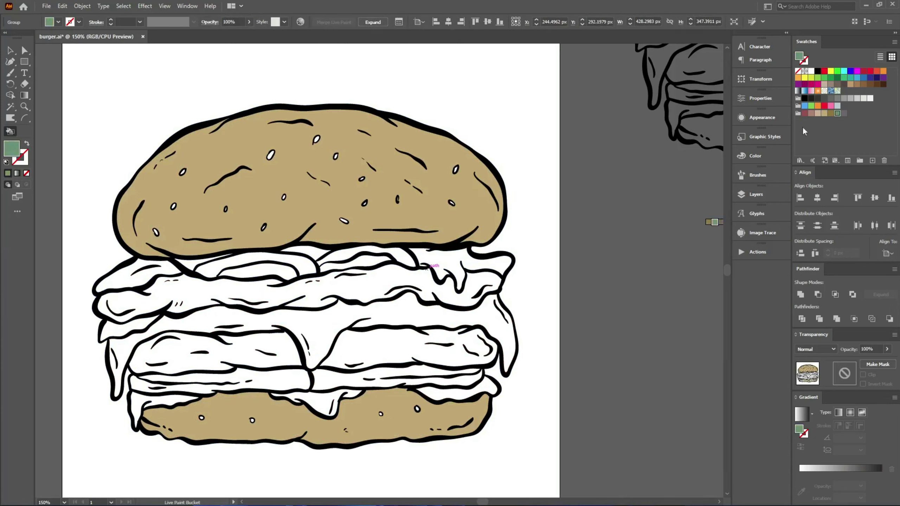
pyautogui.click(119, 282)
pyautogui.click(119, 304)
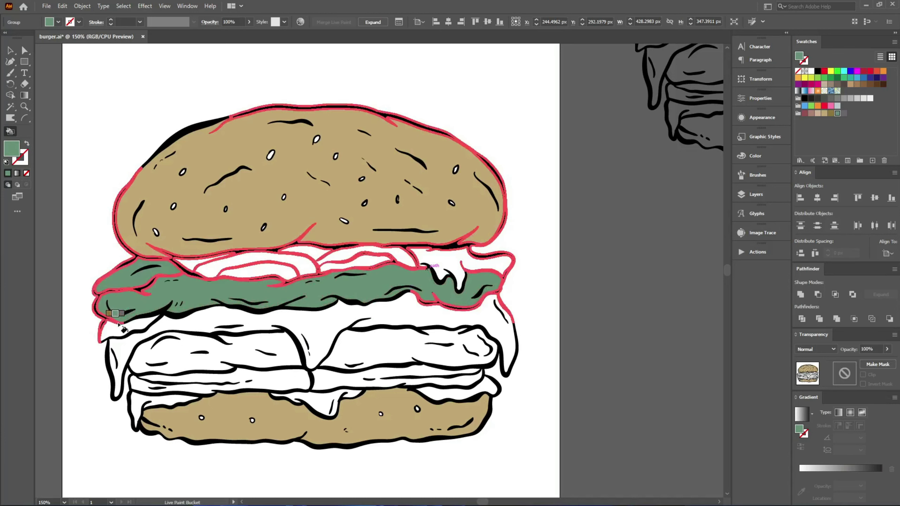
pyautogui.click(120, 324)
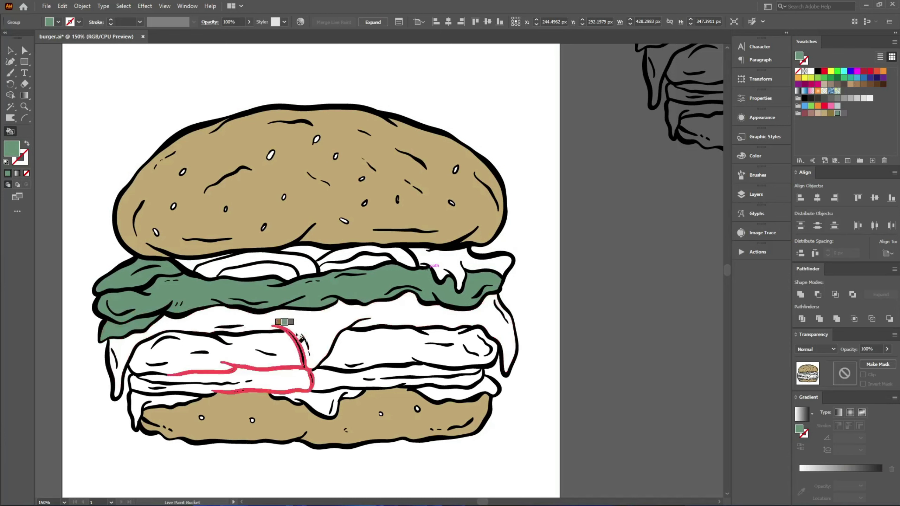
pyautogui.click(438, 264)
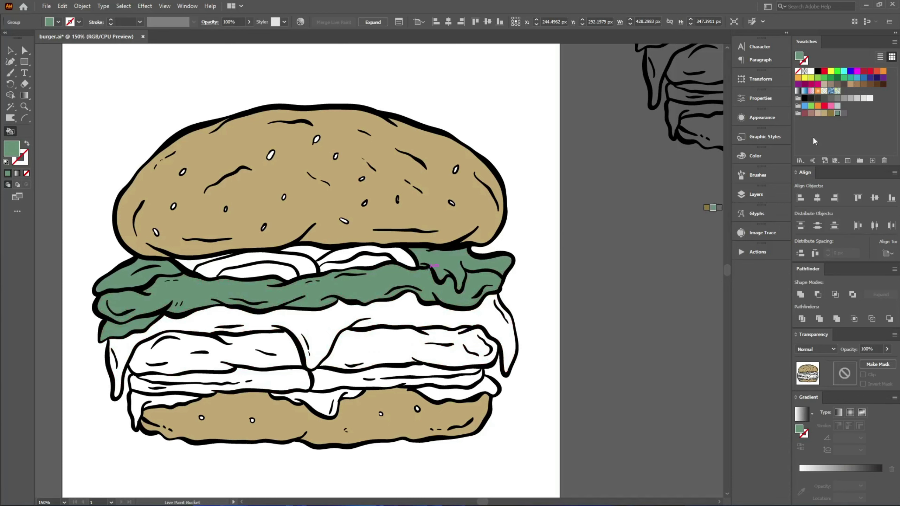
# Fill the tomato slices and the gaps between them under the top bun with the dark red swatch
pyautogui.click(804, 114)
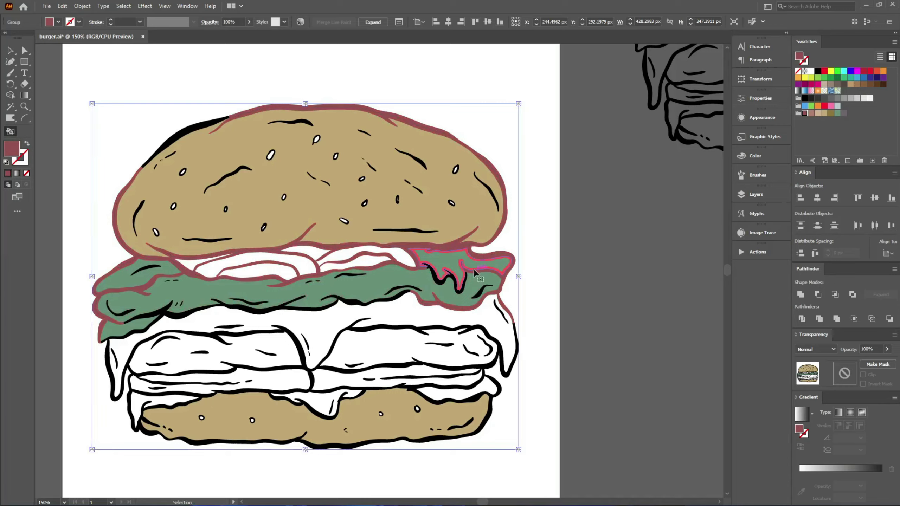
pyautogui.scroll(1, 264, 318)
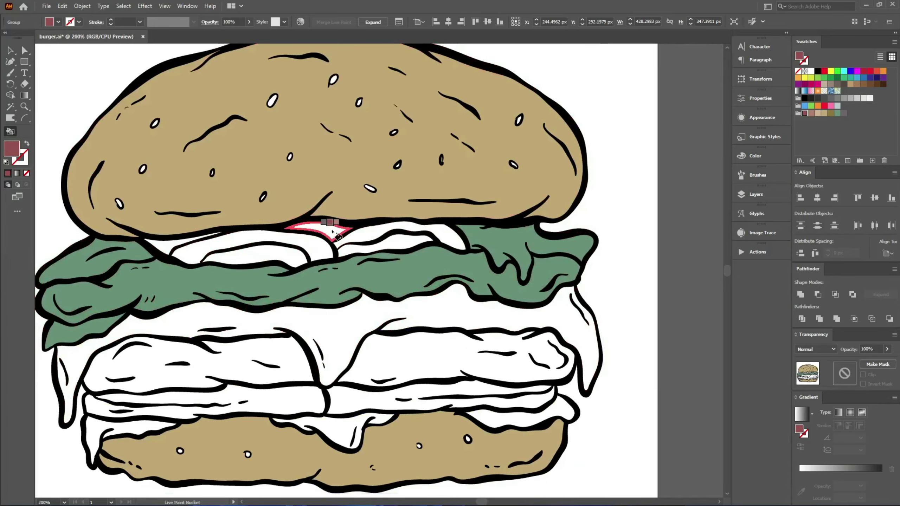
pyautogui.click(317, 227)
pyautogui.click(294, 240)
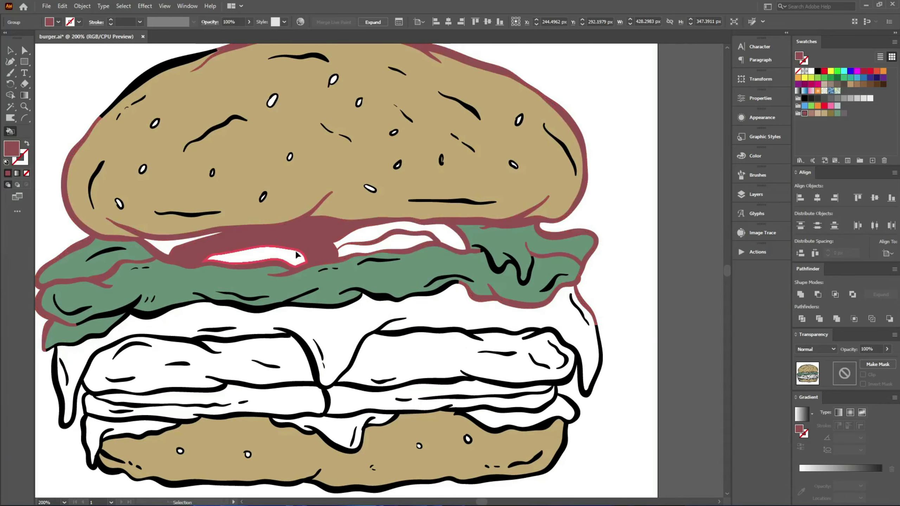
pyautogui.click(269, 255)
pyautogui.click(159, 246)
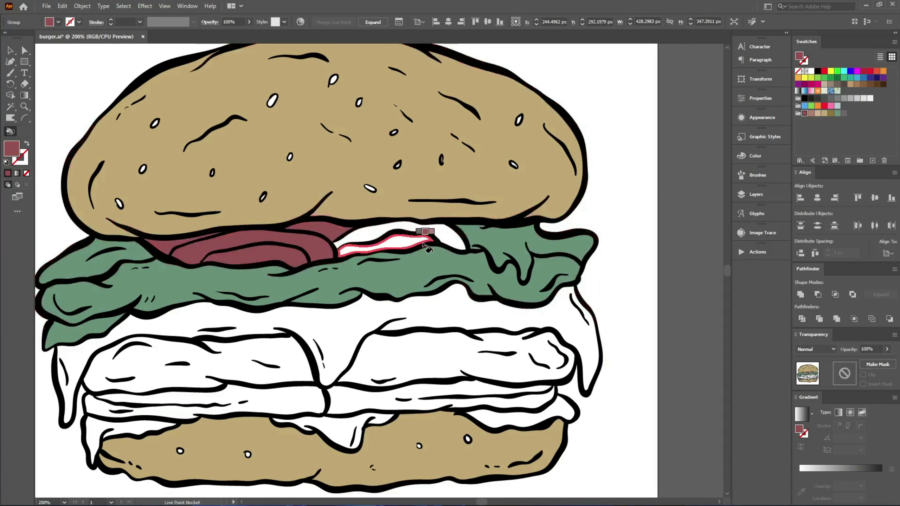
pyautogui.click(408, 241)
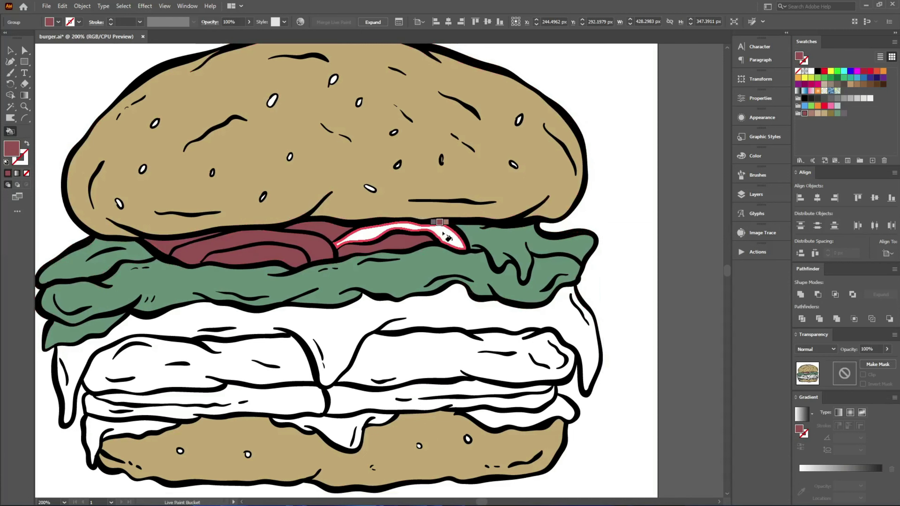
pyautogui.click(448, 237)
pyautogui.press('v')
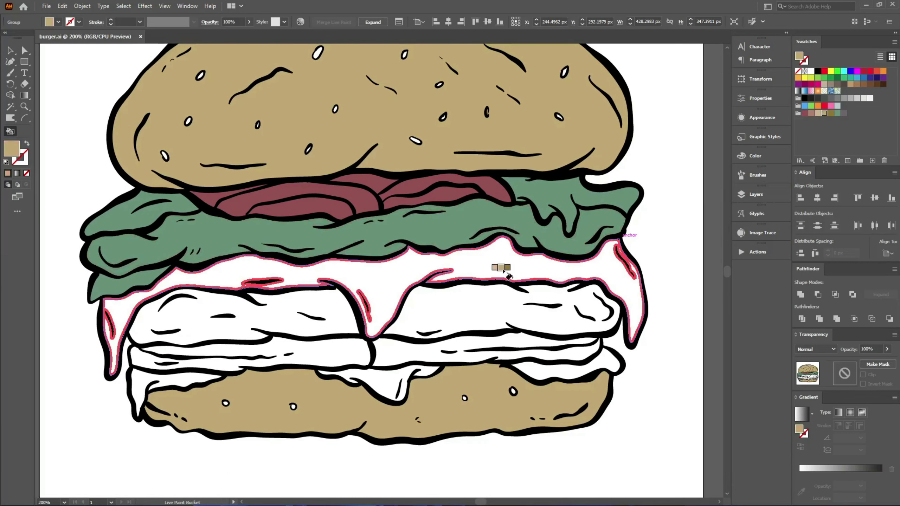
# Undo a trial tan fill on the melted cheese, and fill the cheese and both buns with the pinkish beige swatch
pyautogui.click(504, 271)
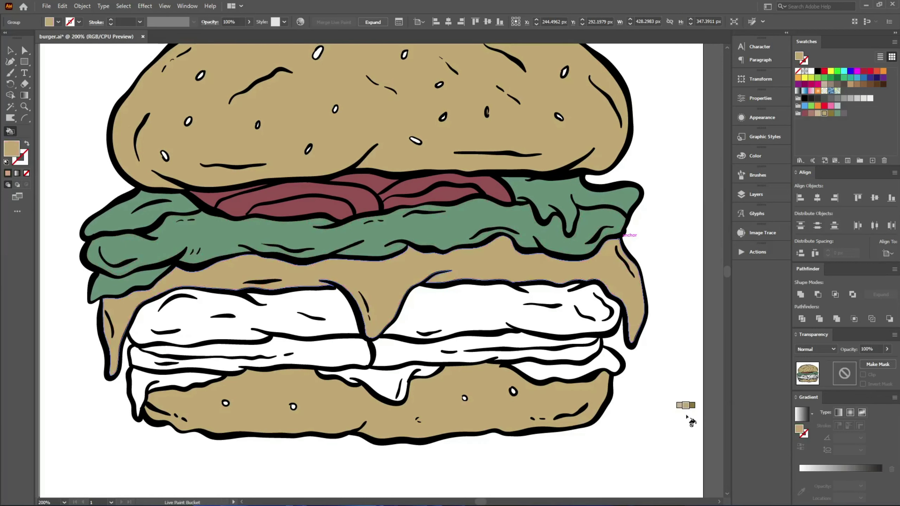
pyautogui.hotkey('ctrl', 'z')
pyautogui.click(817, 114)
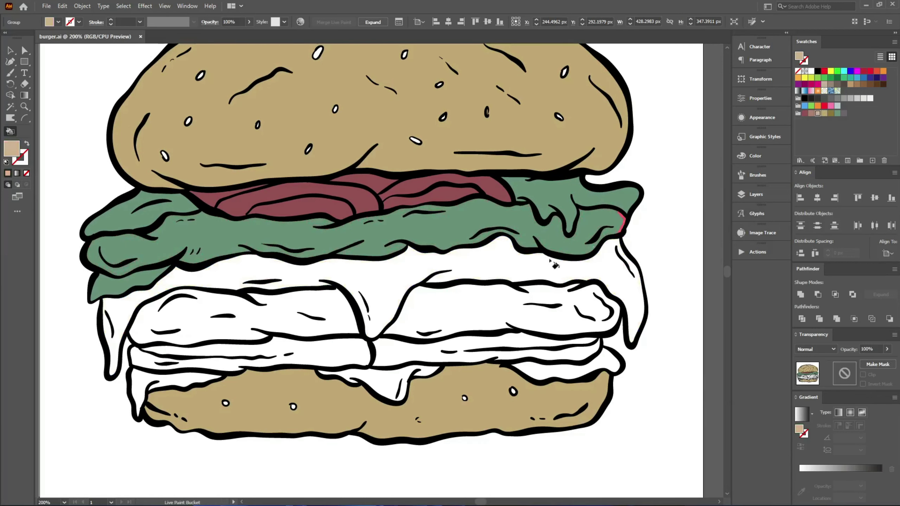
pyautogui.click(505, 264)
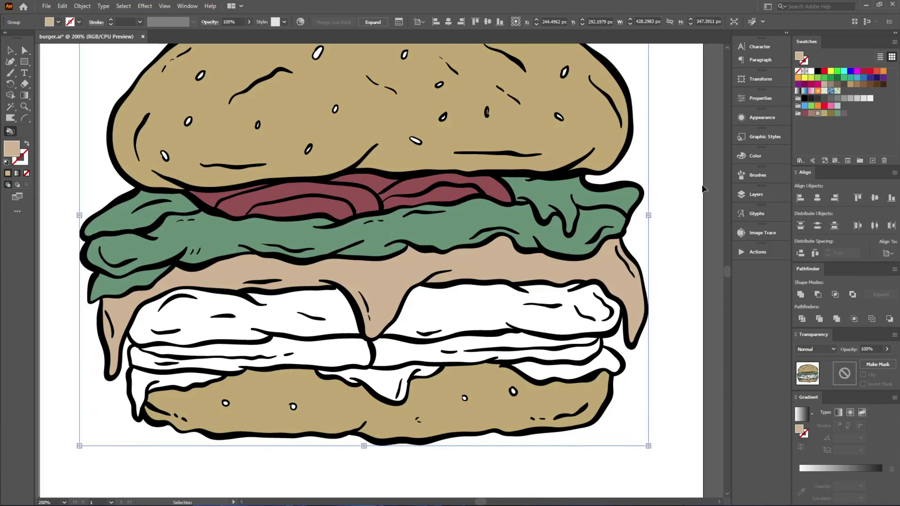
pyautogui.click(591, 134)
pyautogui.click(516, 395)
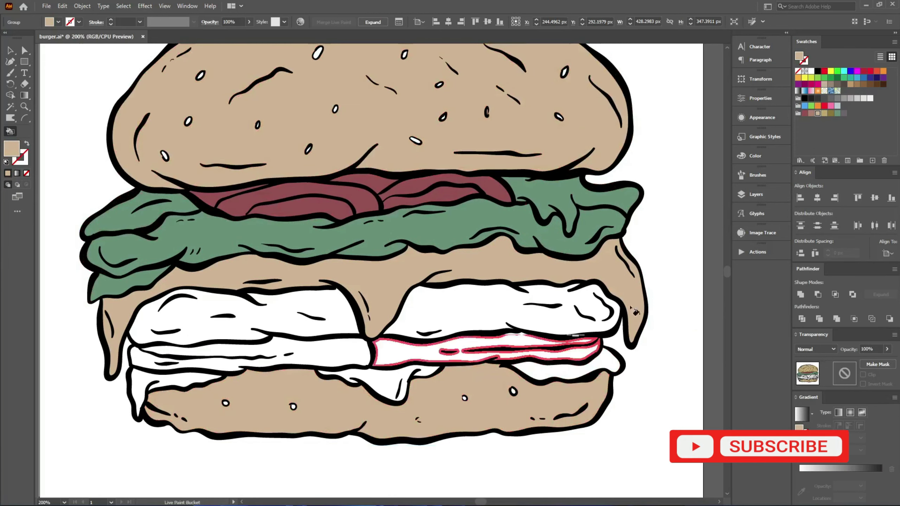
# Try olive on the melted cheese, settle on the tan swatch for it, and save the file
pyautogui.click(831, 113)
pyautogui.click(635, 280)
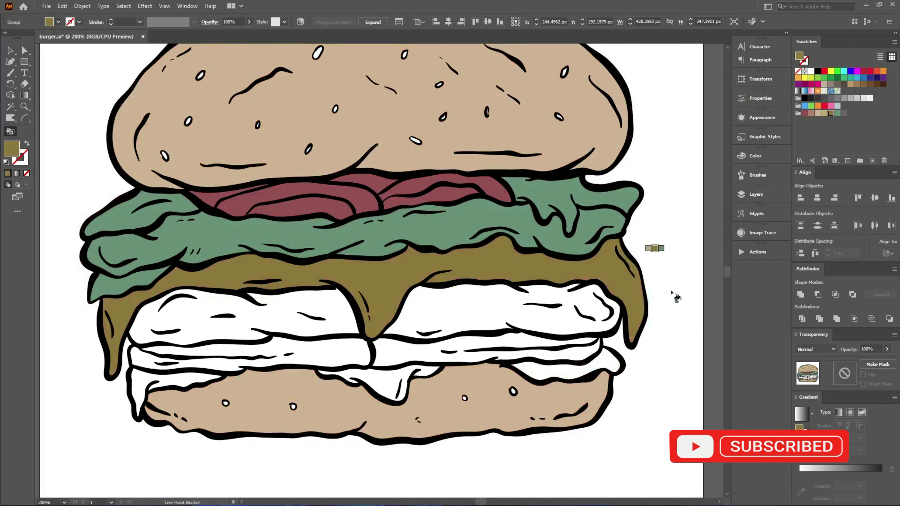
pyautogui.click(824, 113)
pyautogui.click(559, 248)
pyautogui.press('v')
pyautogui.hotkey('ctrl', '-')
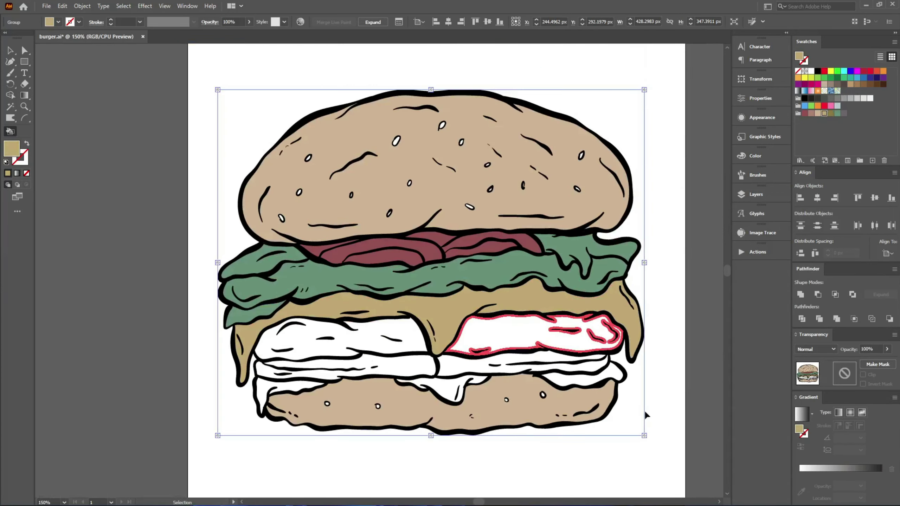
pyautogui.scroll(1, 645, 415)
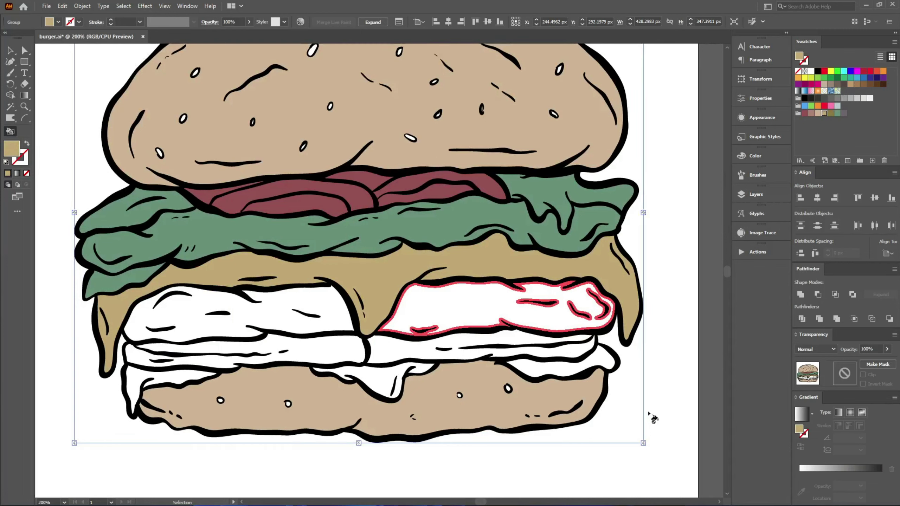
pyautogui.click(647, 410)
pyautogui.hotkey('ctrl', 's')
# Fill both halves of the meat patty below the cheese with the dark grey swatch
pyautogui.press('k')
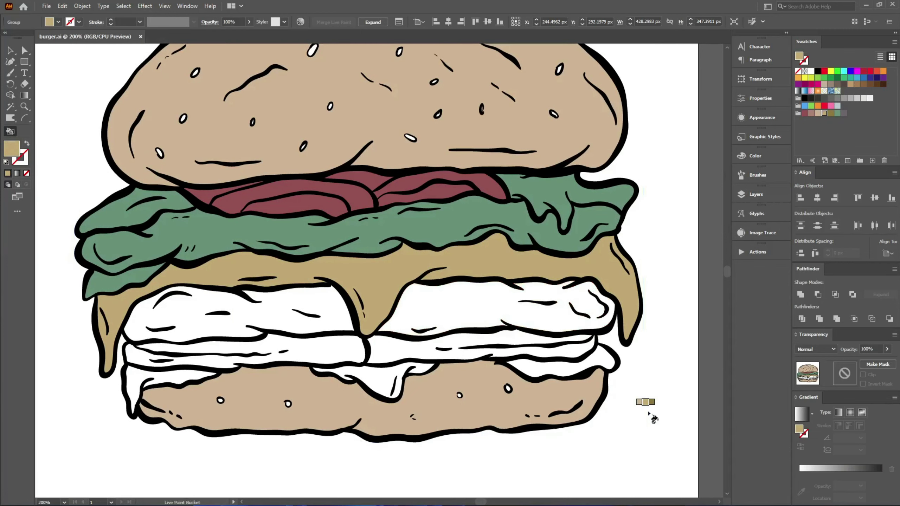
pyautogui.click(844, 113)
pyautogui.click(407, 305)
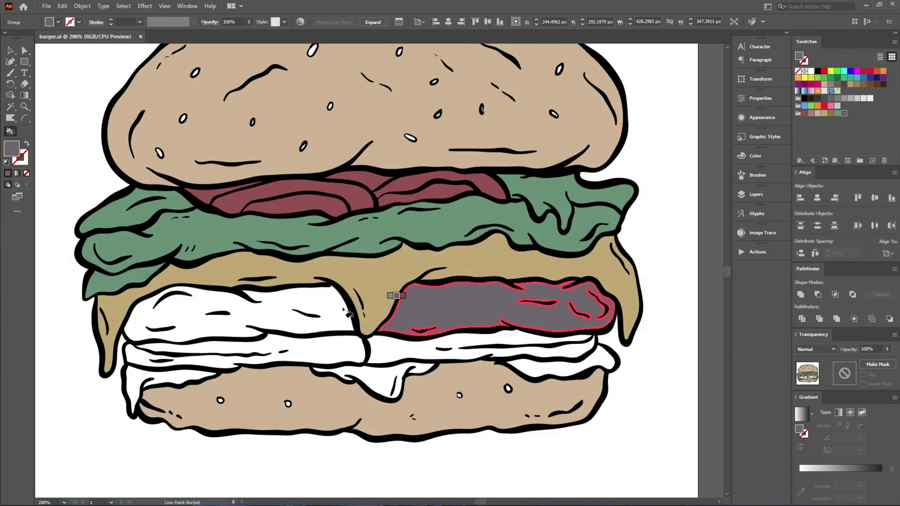
pyautogui.click(346, 312)
pyautogui.scroll(-2, 653, 346)
pyautogui.press('v')
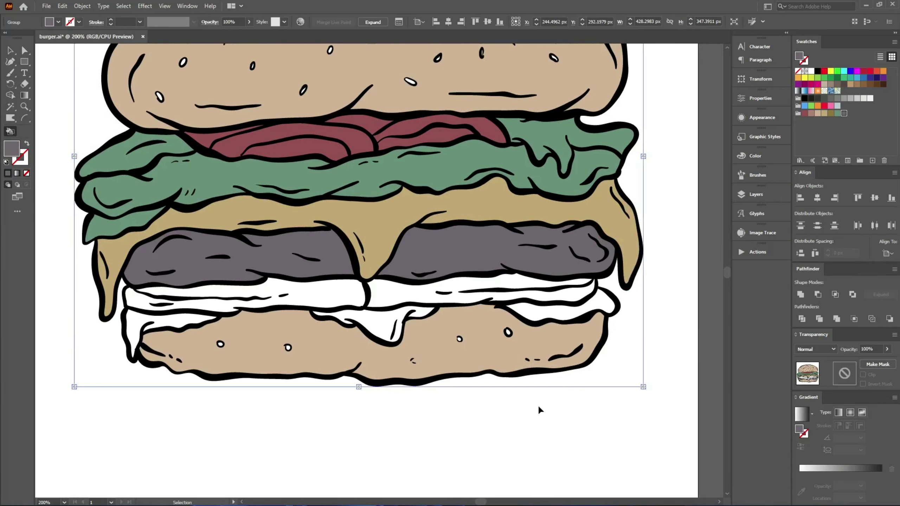
pyautogui.press('k')
pyautogui.scroll(2, 535, 396)
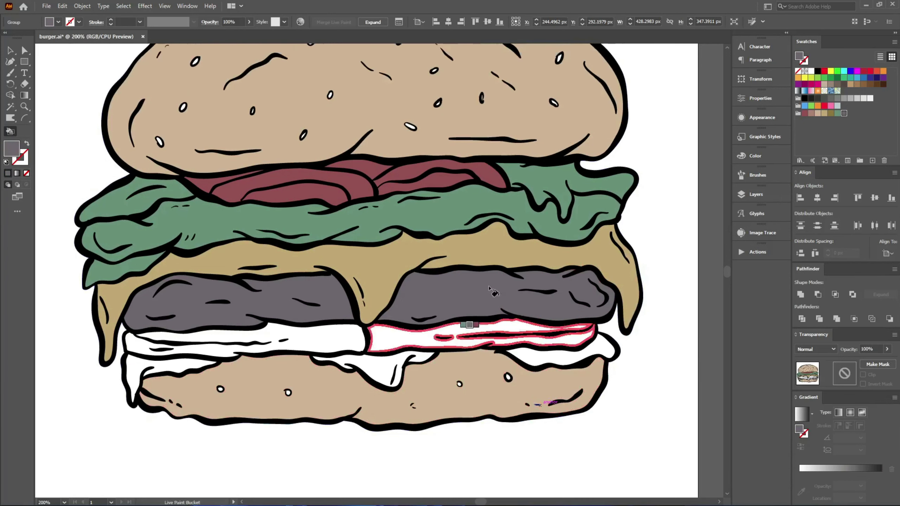
# Fill both halves of the thin layer directly below the meat patty with the dark red swatch
pyautogui.click(805, 113)
pyautogui.click(390, 338)
pyautogui.click(318, 340)
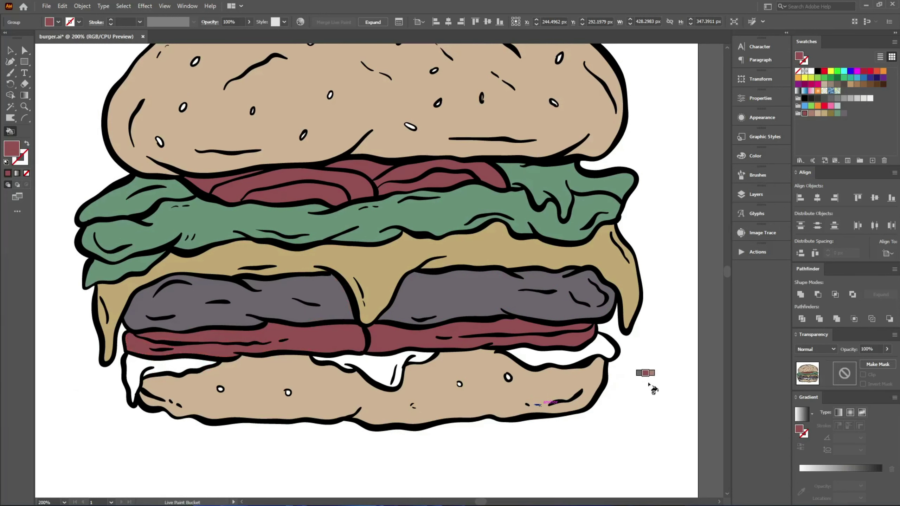
# Fill the three sauce drips above the bottom bun with the tan swatch
pyautogui.press('Right')
pyautogui.press('Right')
pyautogui.press('Right')
pyautogui.click(546, 350)
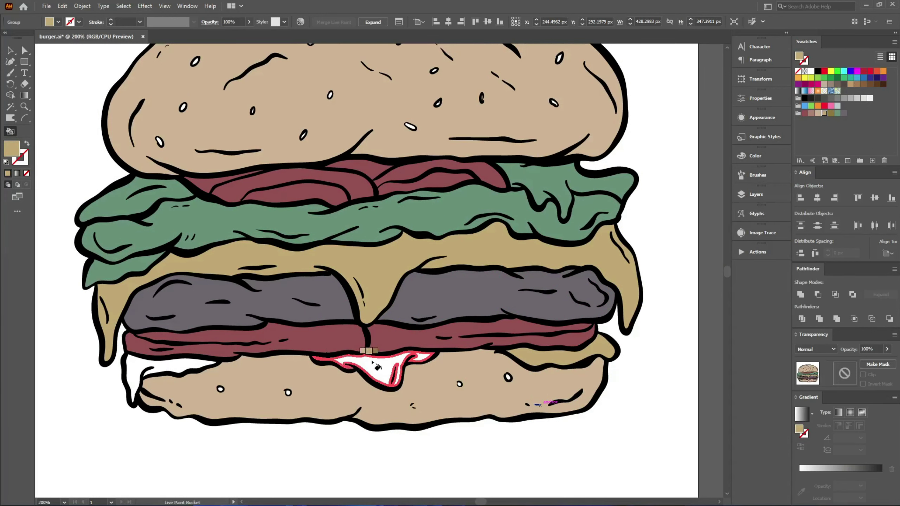
pyautogui.click(356, 366)
pyautogui.click(138, 371)
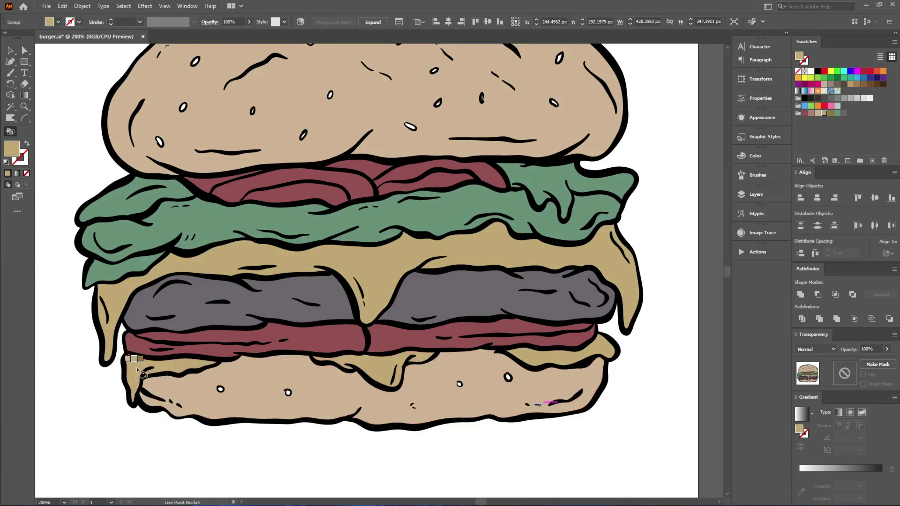
pyautogui.scroll(2, 526, 336)
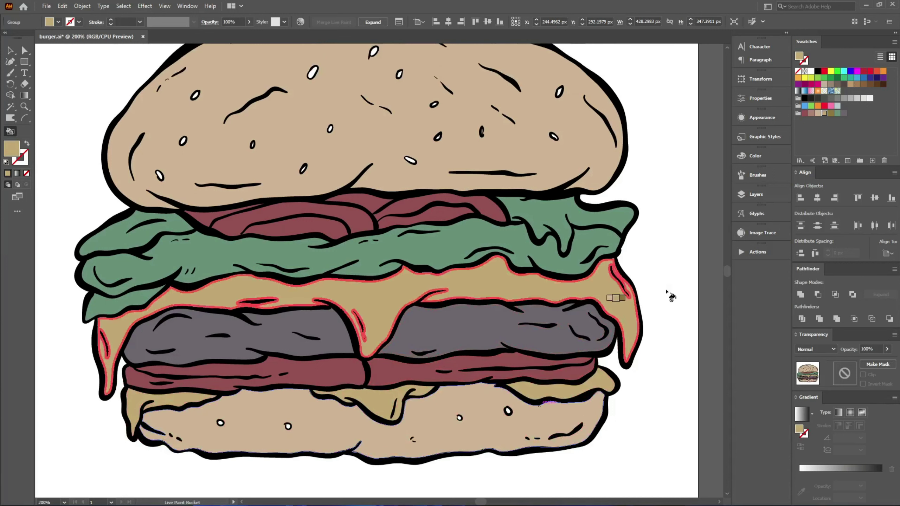
# Try the olive swatch on the right sauce drip above the bottom bun and undo the fill
pyautogui.click(831, 113)
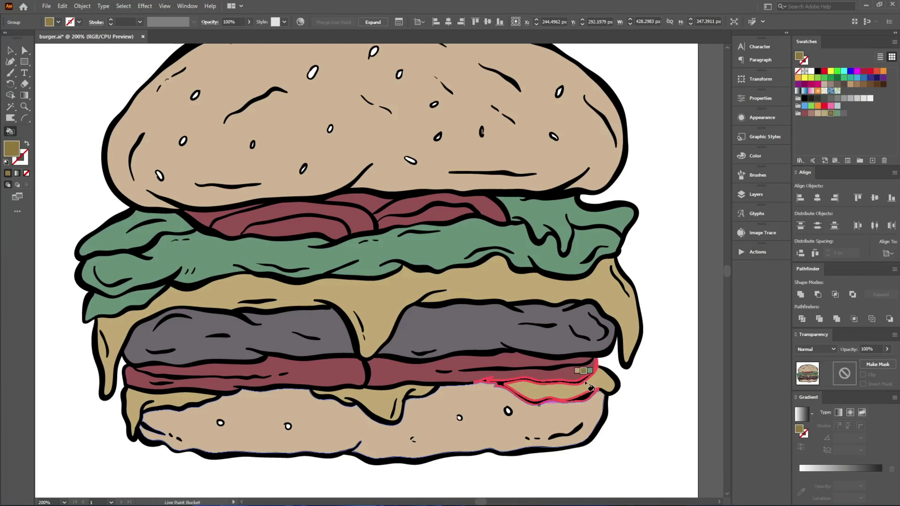
pyautogui.click(567, 384)
pyautogui.press('v')
pyautogui.hotkey('ctrl', 'z')
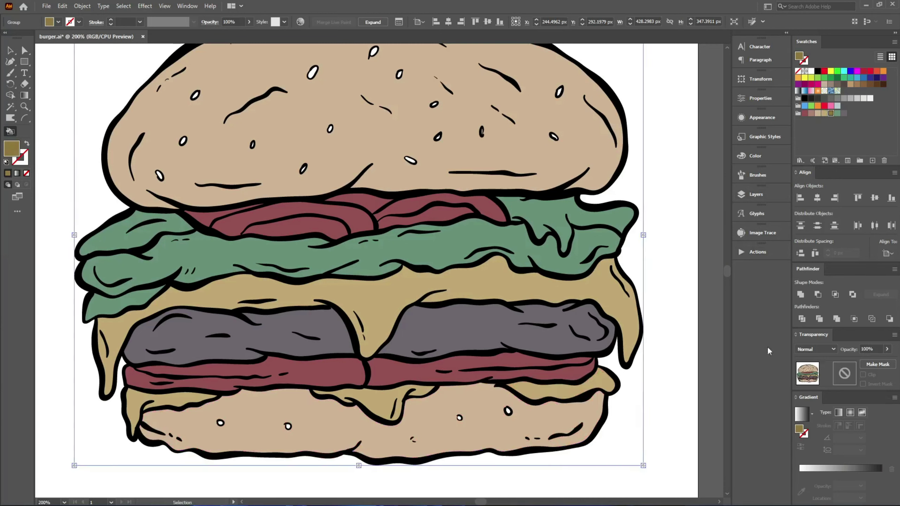
pyautogui.press('k')
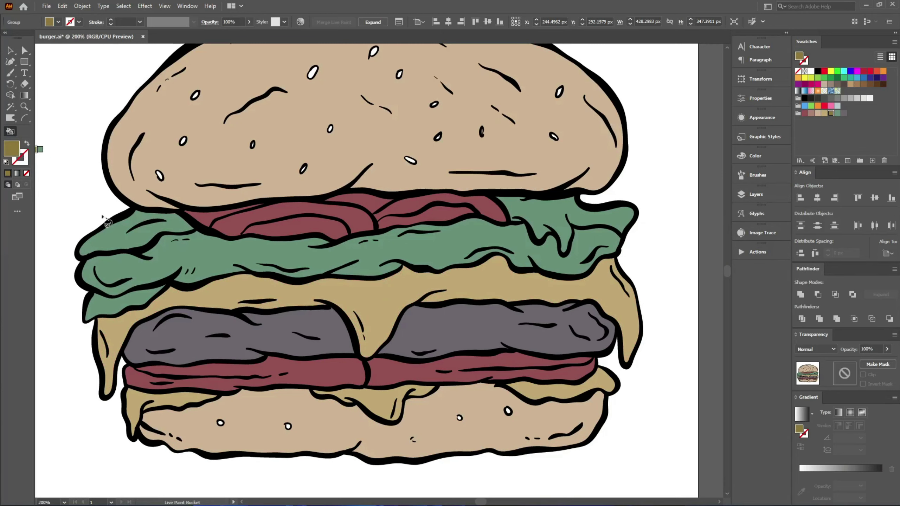
# Mix an orange fill color starting from the tan swatch and fill the three sauce drips above the bottom bun with it
pyautogui.click(824, 113)
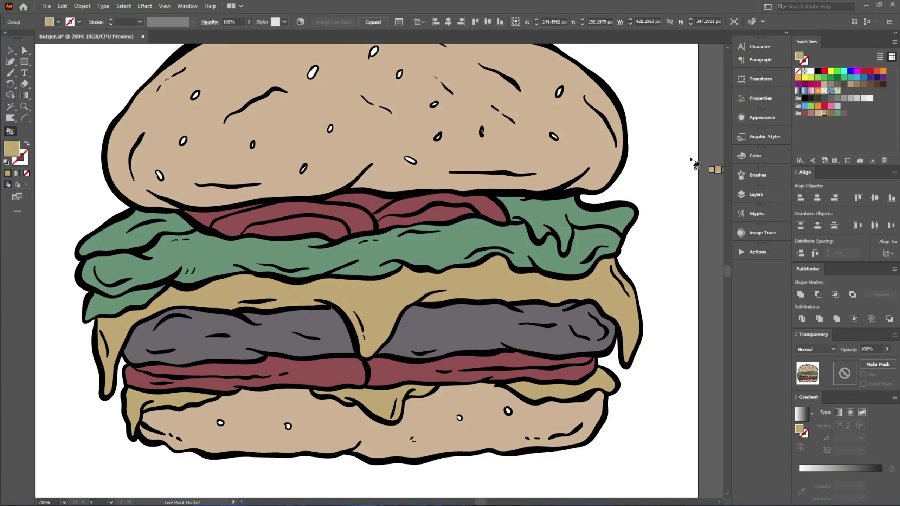
pyautogui.doubleClick(15, 154)
pyautogui.moveTo(415, 208); pyautogui.dragTo(421, 209)
pyautogui.click(549, 198)
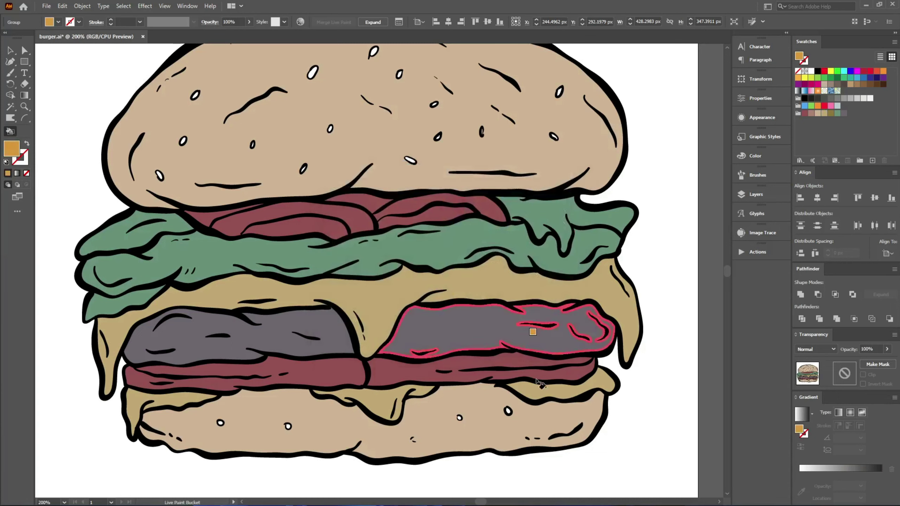
pyautogui.click(562, 381)
pyautogui.click(411, 404)
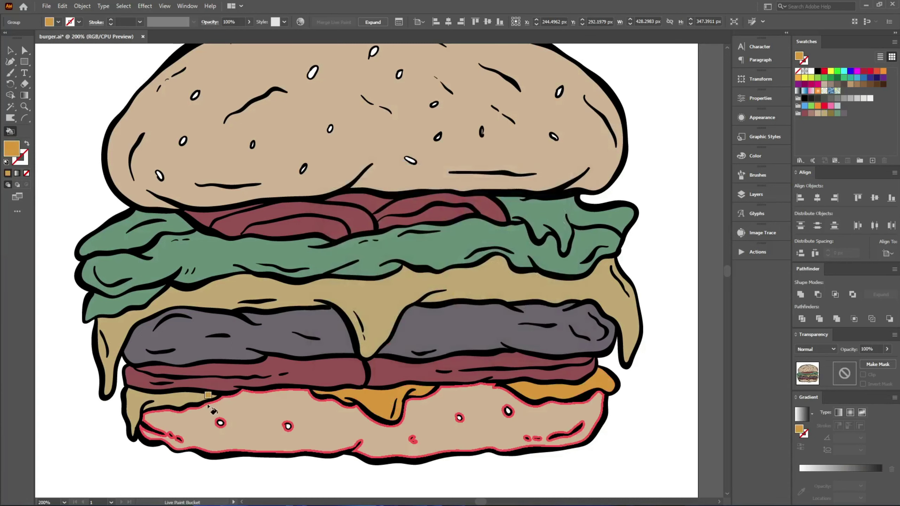
pyautogui.click(155, 400)
pyautogui.scroll(-2, 641, 229)
pyautogui.scroll(2, 619, 266)
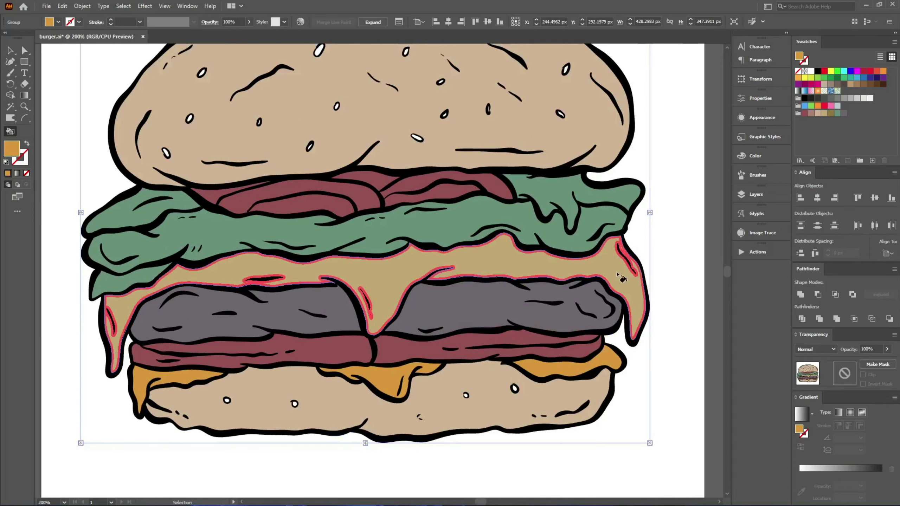
# Mix a pale cream Live Paint fill color, F4E0CE, starting from the beige bun swatch
pyautogui.press('k')
pyautogui.scroll(3, 602, 269)
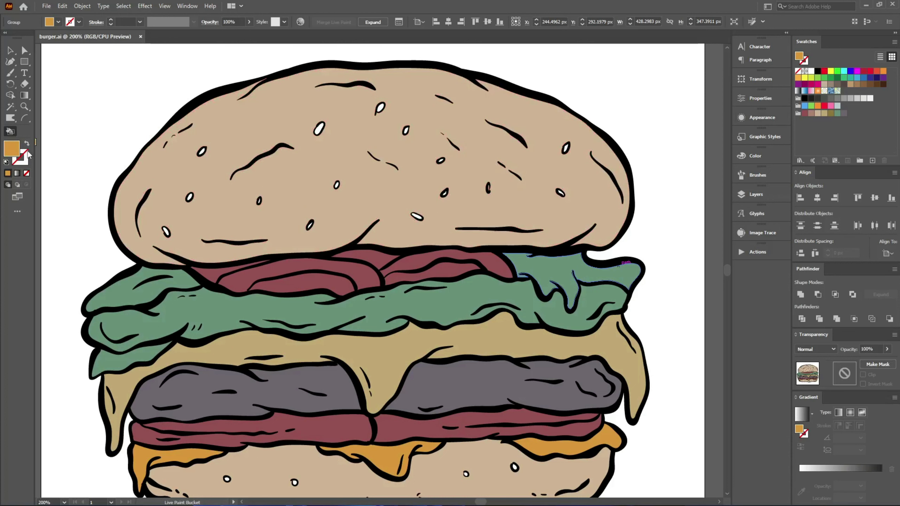
pyautogui.click(817, 114)
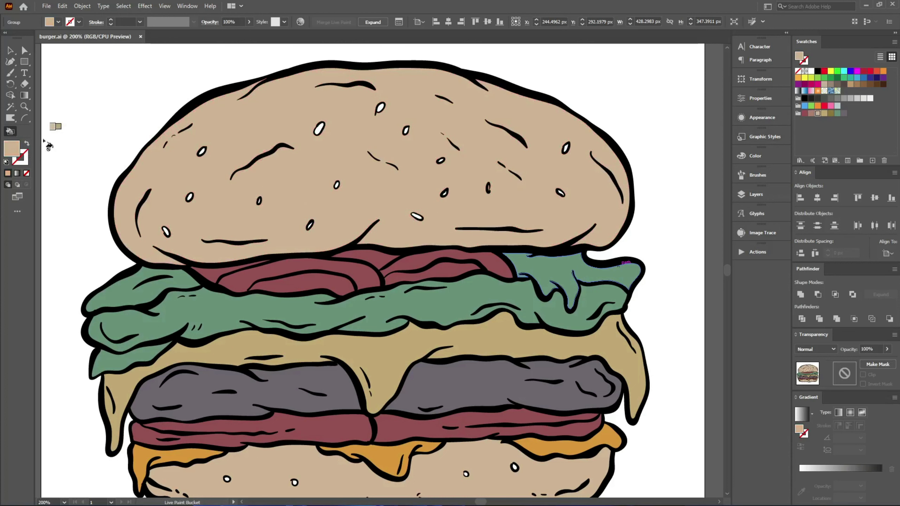
pyautogui.doubleClick(11, 149)
pyautogui.click(346, 200)
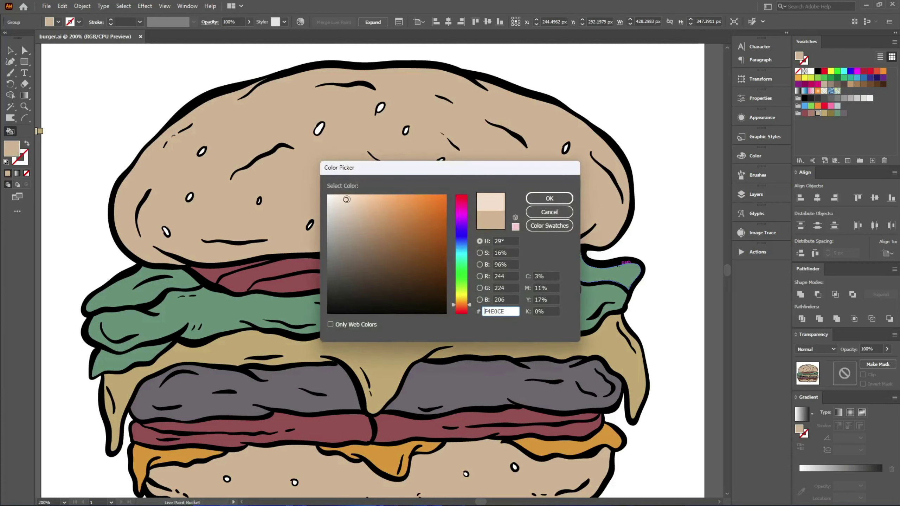
pyautogui.click(550, 199)
# Fill the sesame seeds on the left part of the top bun with the pale cream color
pyautogui.scroll(6, 197, 158)
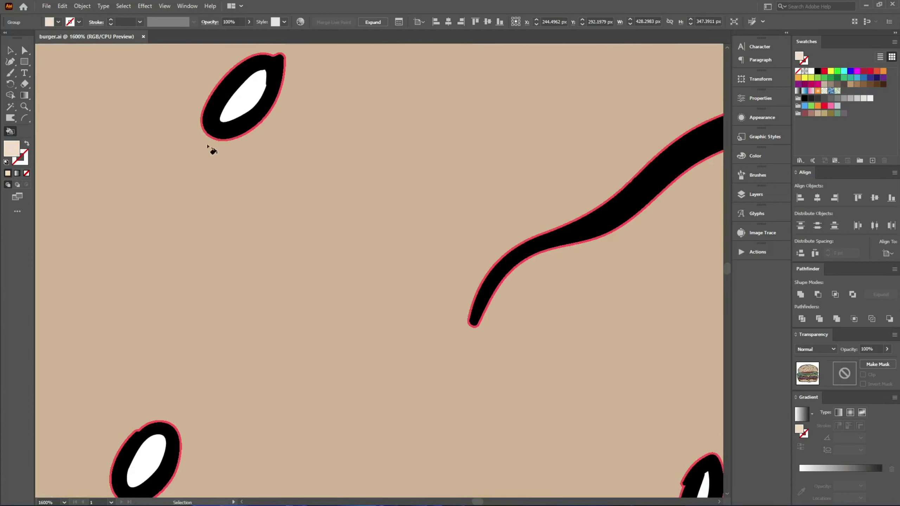
pyautogui.click(245, 104)
pyautogui.scroll(-3, 245, 104)
pyautogui.click(280, 305)
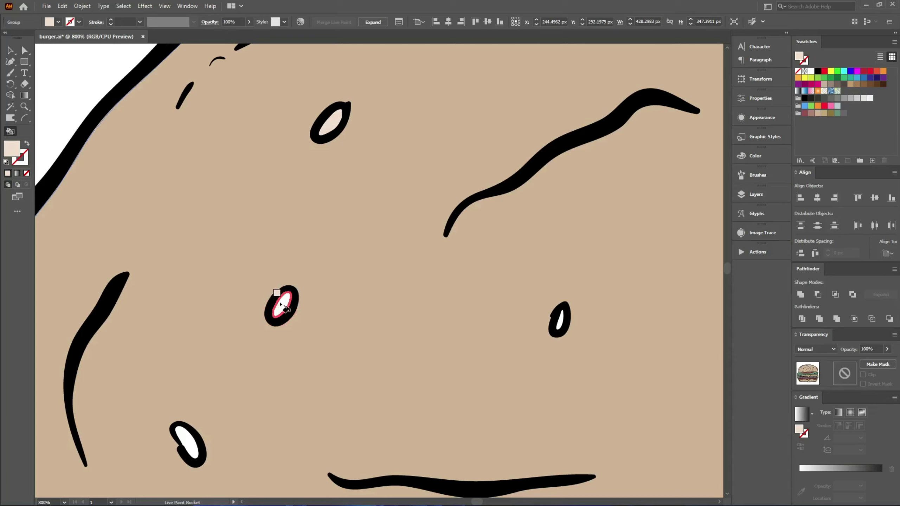
pyautogui.scroll(-3, 261, 249)
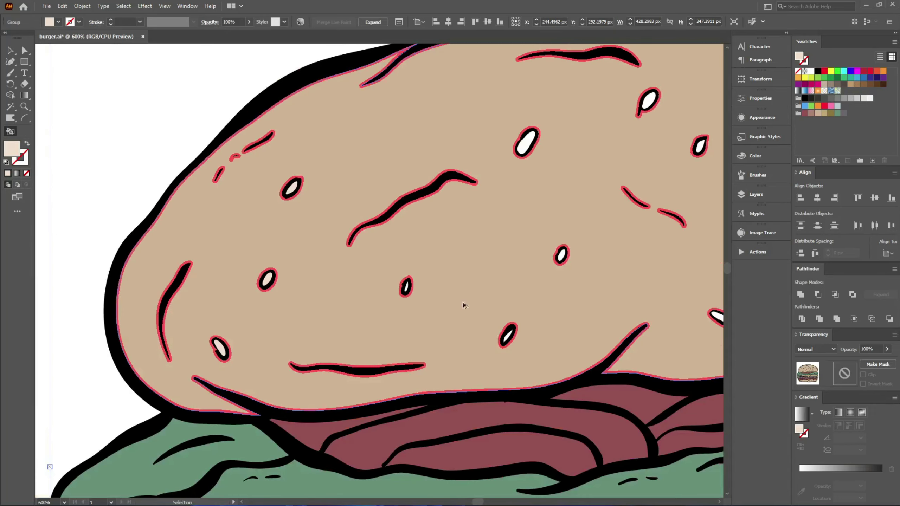
pyautogui.scroll(5, 349, 273)
pyautogui.click(224, 233)
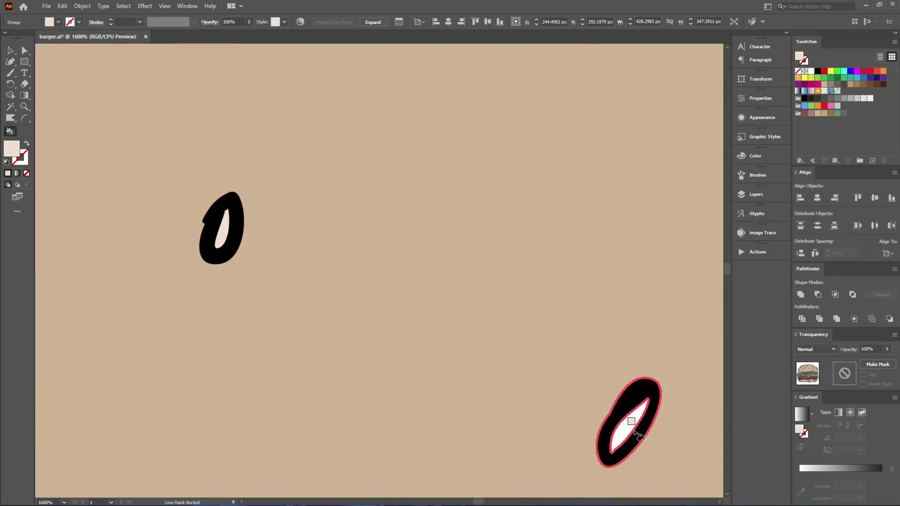
pyautogui.click(630, 429)
# Fill the sesame seeds across the middle of the top bun with the pale cream color
pyautogui.scroll(-4, 259, 344)
pyautogui.scroll(3, 581, 349)
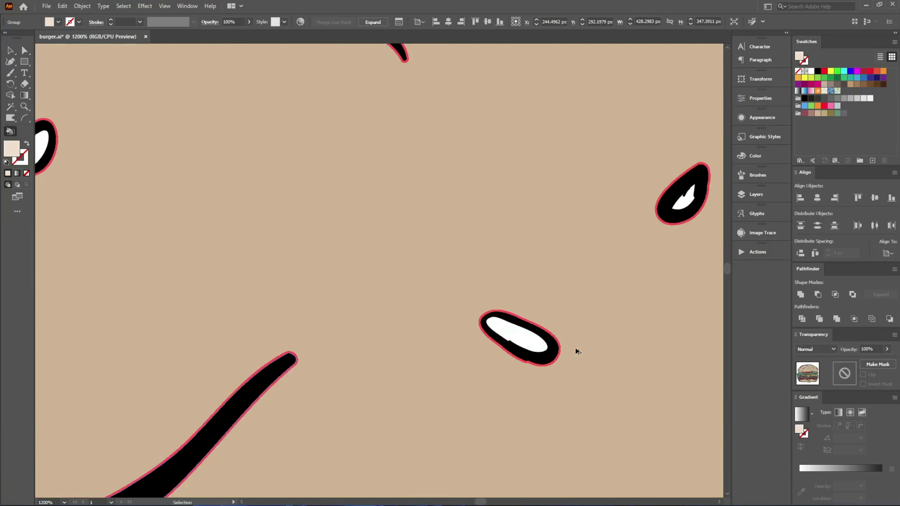
pyautogui.click(540, 347)
pyautogui.click(682, 203)
pyautogui.moveTo(336, 191); pyautogui.dragTo(624, 258)
pyautogui.click(323, 215)
pyautogui.scroll(-2, 446, 284)
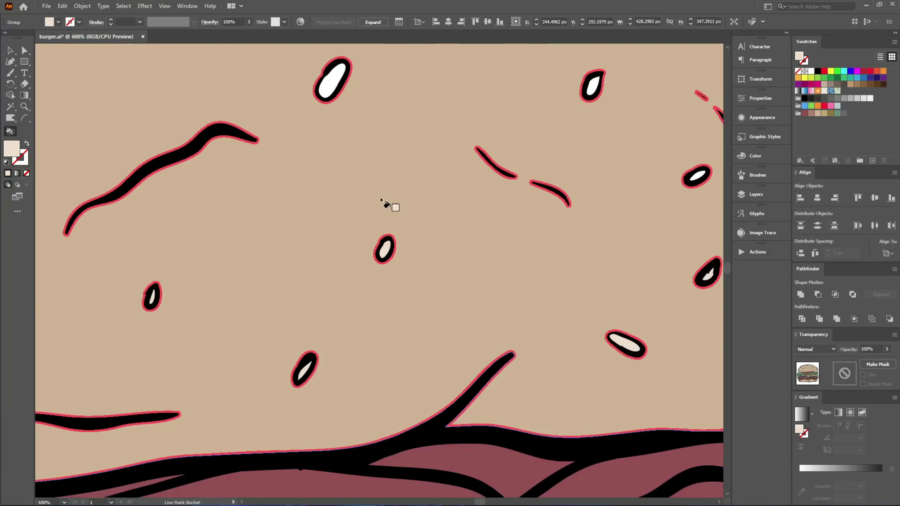
pyautogui.click(332, 81)
pyautogui.click(593, 86)
pyautogui.click(698, 176)
pyautogui.moveTo(697, 175); pyautogui.dragTo(238, 238)
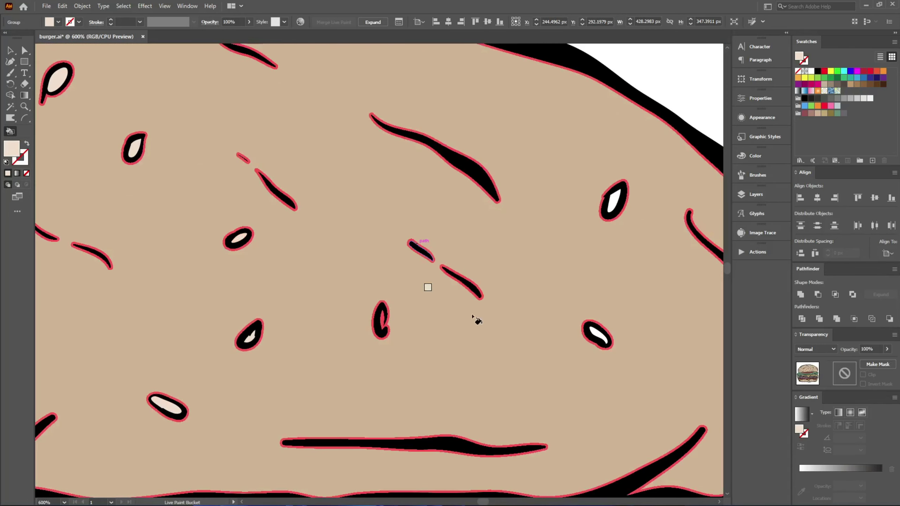
# Inspect the unclosed seed outline on the top bun and fill the two rightmost seeds with the pale cream color
pyautogui.scroll(1, 413, 340)
pyautogui.scroll(5, 413, 352)
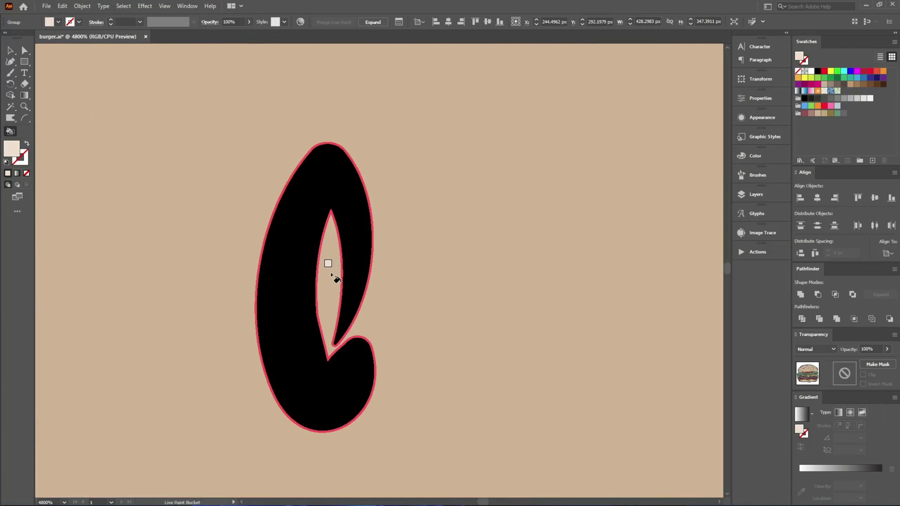
pyautogui.scroll(-4, 220, 288)
pyautogui.scroll(2, 350, 280)
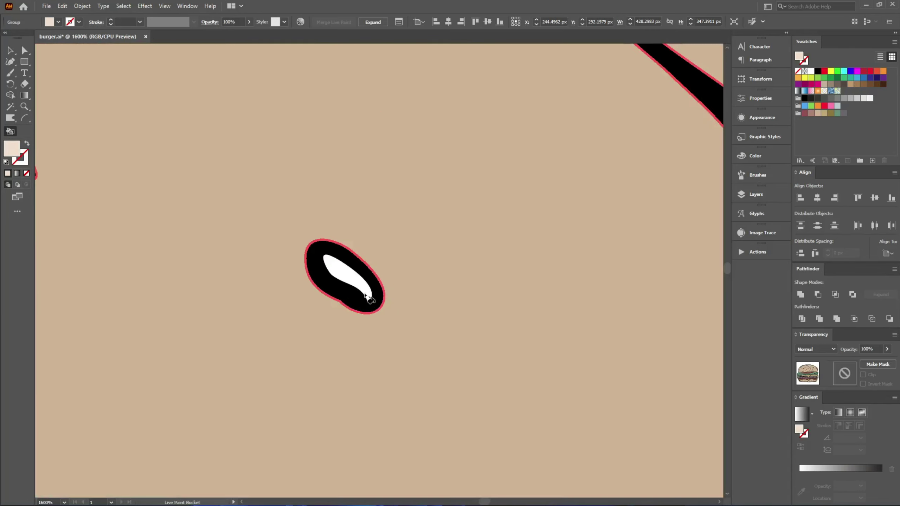
pyautogui.press('k')
pyautogui.click(352, 280)
pyautogui.moveTo(426, 259); pyautogui.dragTo(419, 497)
pyautogui.click(384, 164)
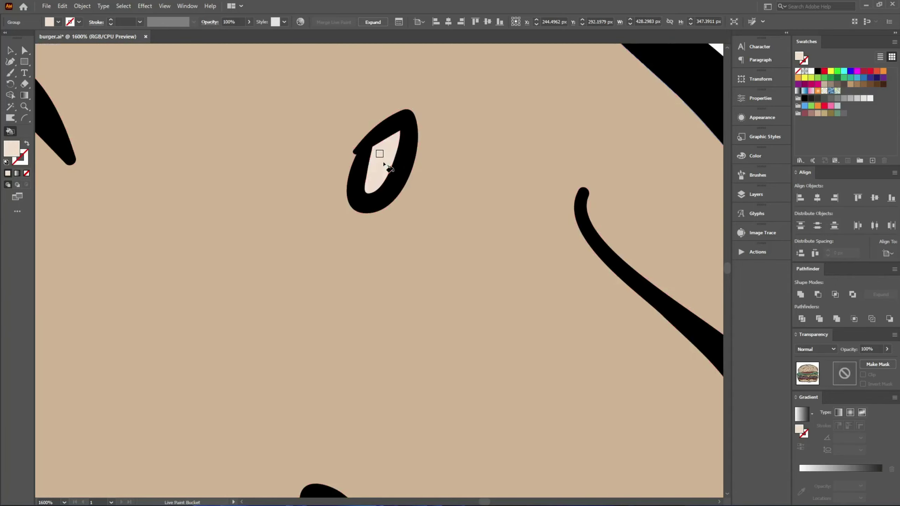
# Fill the four sesame seeds on the bottom bun with the pale cream color
pyautogui.scroll(-4, 475, 165)
pyautogui.scroll(-3, 475, 169)
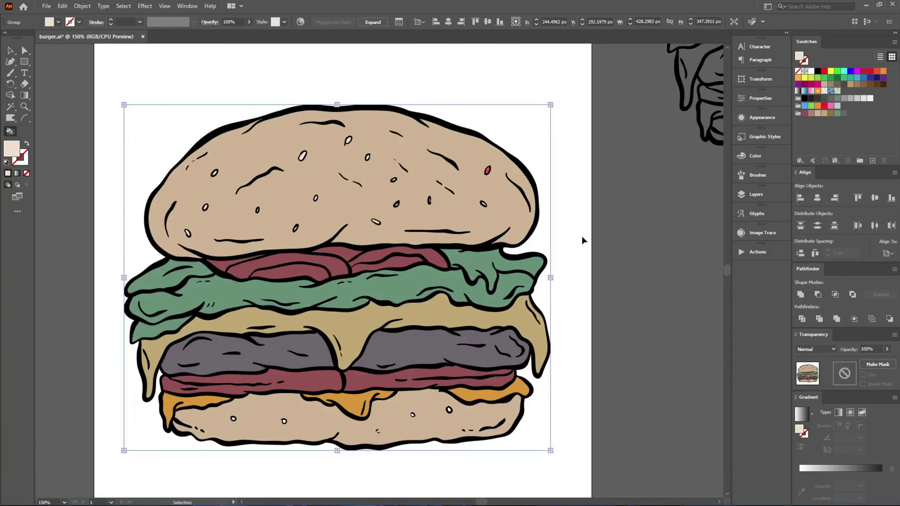
pyautogui.scroll(6, 237, 425)
pyautogui.click(226, 355)
pyautogui.click(633, 376)
pyautogui.moveTo(660, 358); pyautogui.dragTo(71, 326)
pyautogui.click(105, 327)
pyautogui.click(403, 289)
pyautogui.moveTo(400, 259)
pyautogui.mouseDown()
pyautogui.moveTo(348, 261)
pyautogui.moveTo(187, 181)
pyautogui.mouseUp()
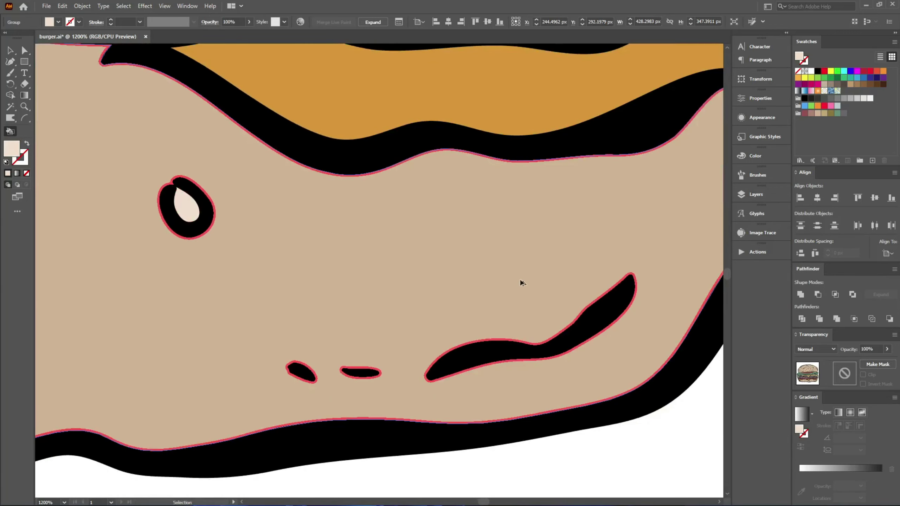
pyautogui.scroll(-5, 522, 282)
pyautogui.scroll(5, 513, 354)
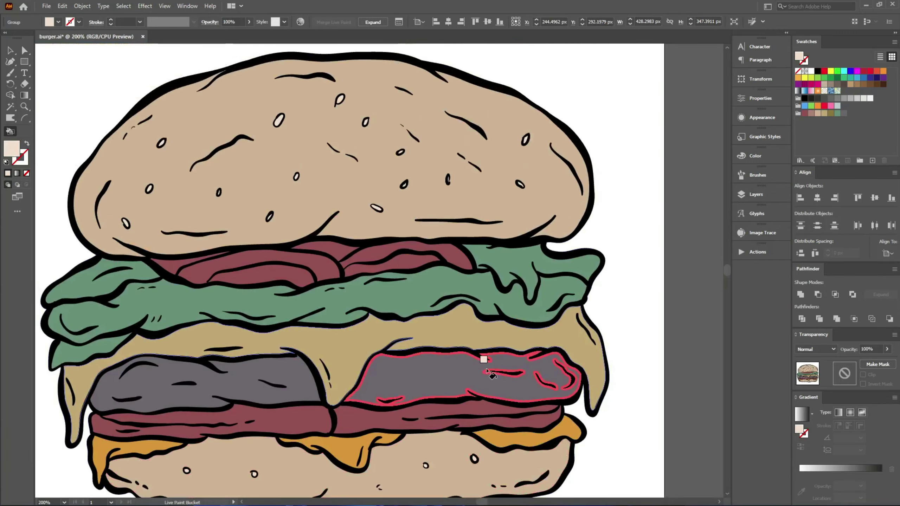
pyautogui.press('v')
pyautogui.scroll(-1, 654, 245)
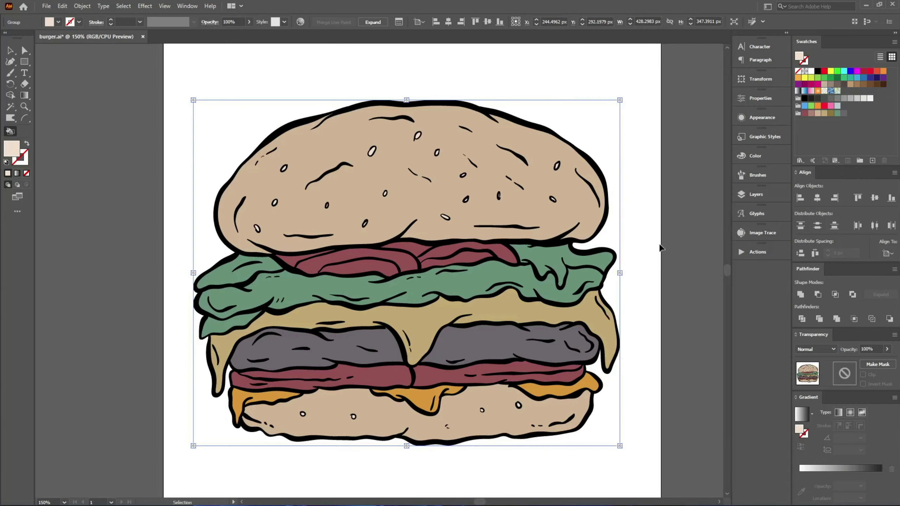
pyautogui.press('k')
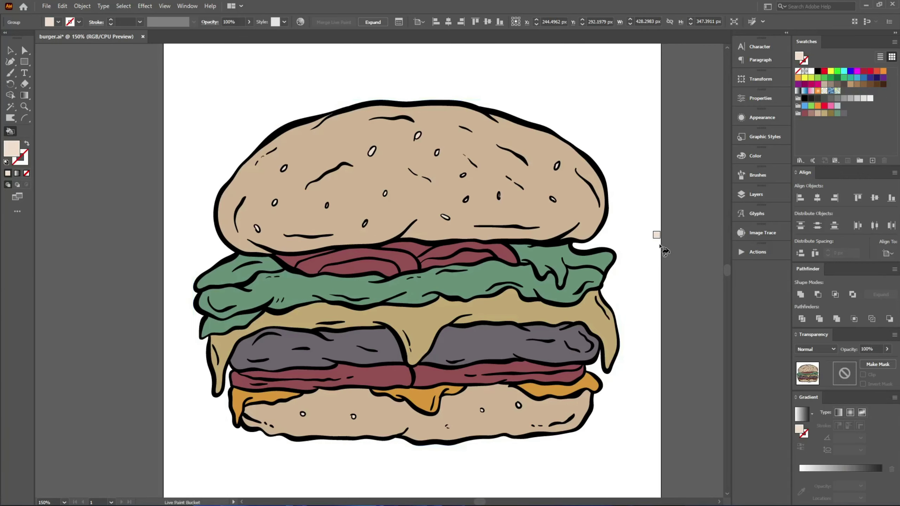
# Expand the burger's Live Paint group into regular artwork
pyautogui.press('v')
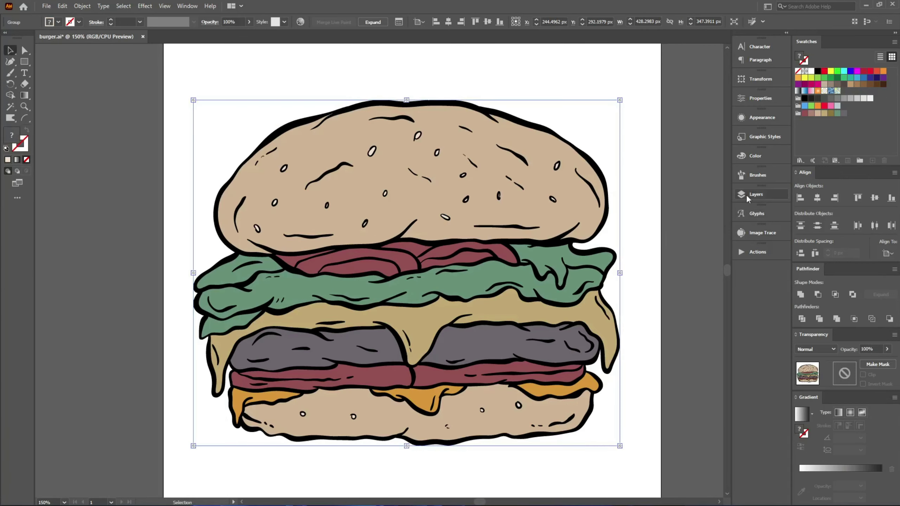
pyautogui.hotkey('alt', 'o')
pyautogui.press('x')
pyautogui.press('Return')
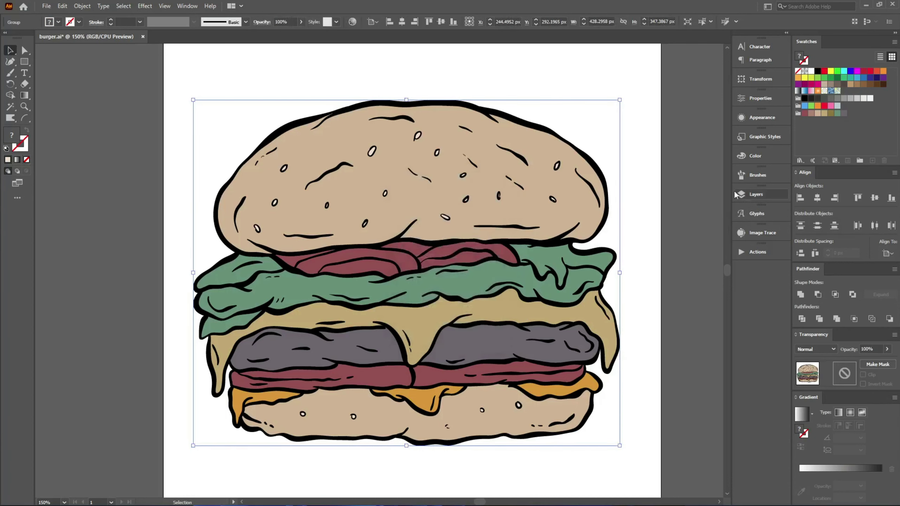
# Show the layers, isolate the burger group, delete all its black linework, and leave isolation mode
pyautogui.click(758, 176)
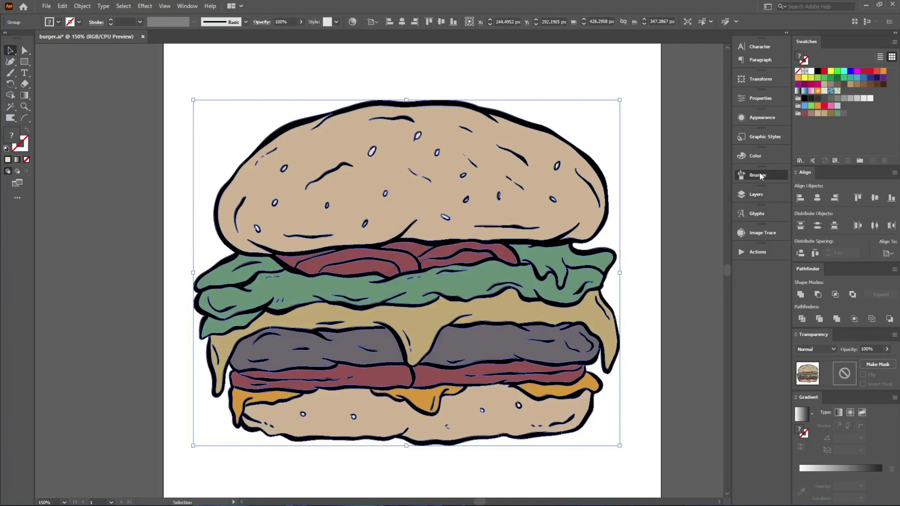
pyautogui.click(752, 191)
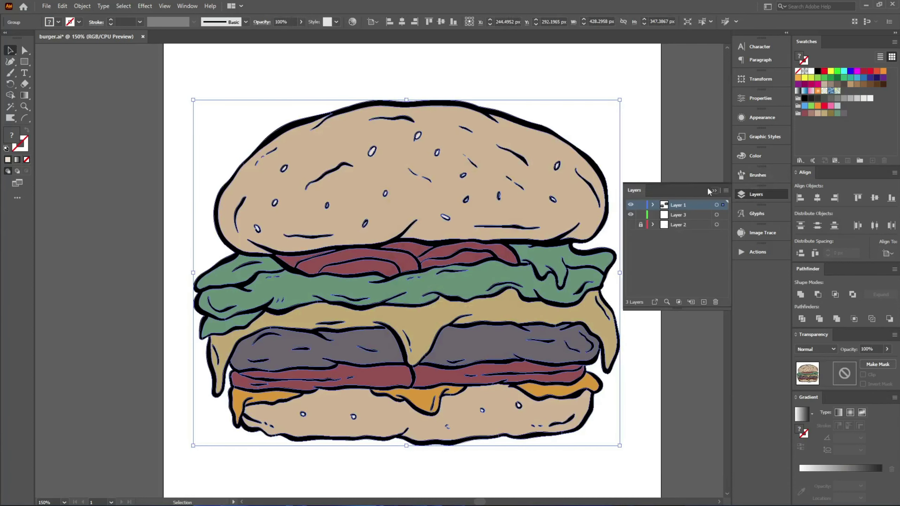
pyautogui.doubleClick(599, 178)
pyautogui.press('y')
pyautogui.hotkey('ctrl', 'a')
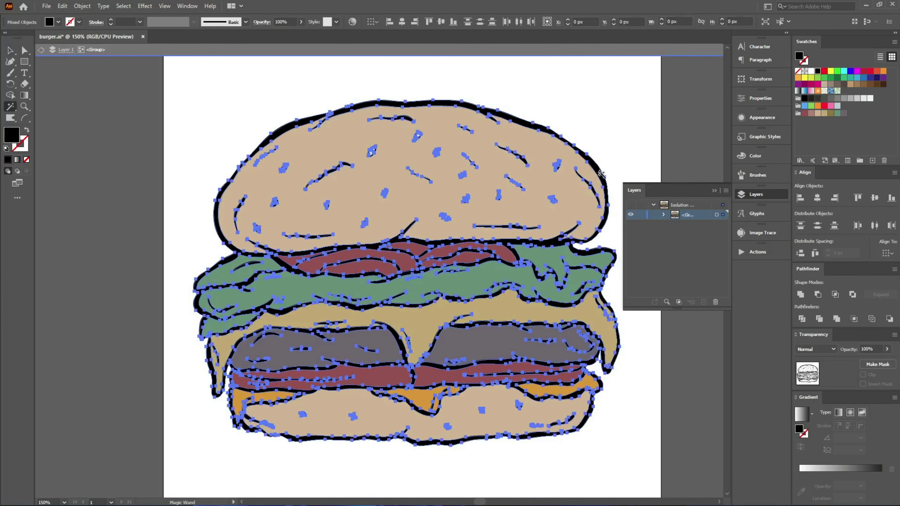
pyautogui.press('Delete')
pyautogui.press('Escape')
pyautogui.press('v')
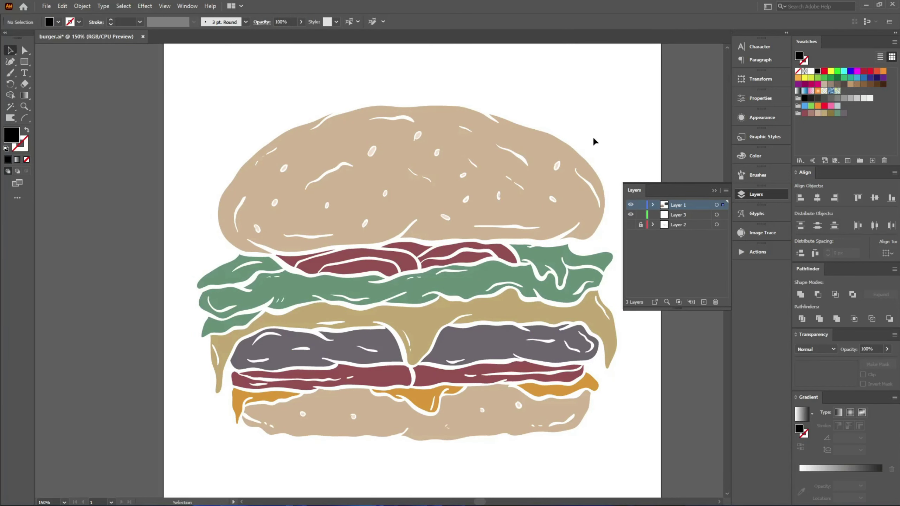
# Add a new layer above the color artwork, paste the black linework in front as one group, and move it onto Layer 4
pyautogui.moveTo(594, 136); pyautogui.dragTo(562, 200)
pyautogui.click(703, 301)
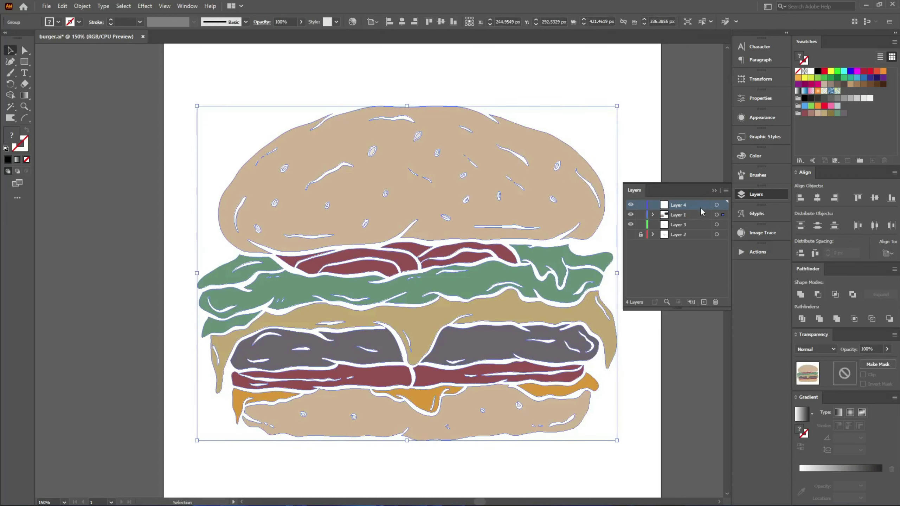
pyautogui.hotkey('ctrl', 'f')
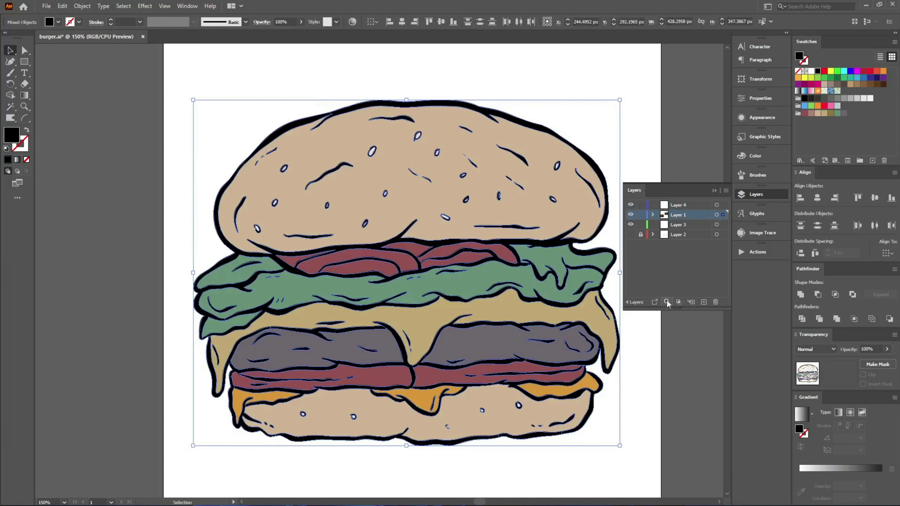
pyautogui.hotkey('ctrl', 'g')
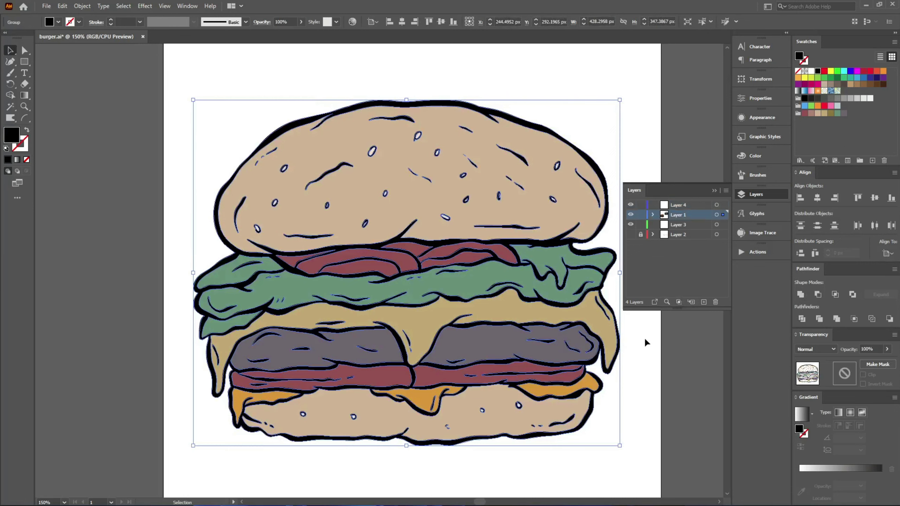
pyautogui.click(644, 339)
pyautogui.moveTo(723, 214); pyautogui.dragTo(722, 205)
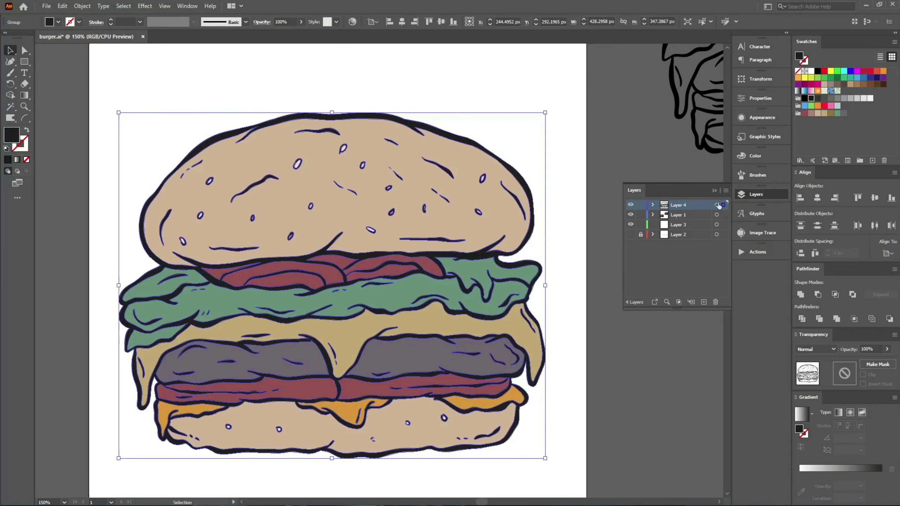
# Add a layer between the linework and color layers, lock those two layers, and save the file
pyautogui.click(688, 216)
pyautogui.click(703, 301)
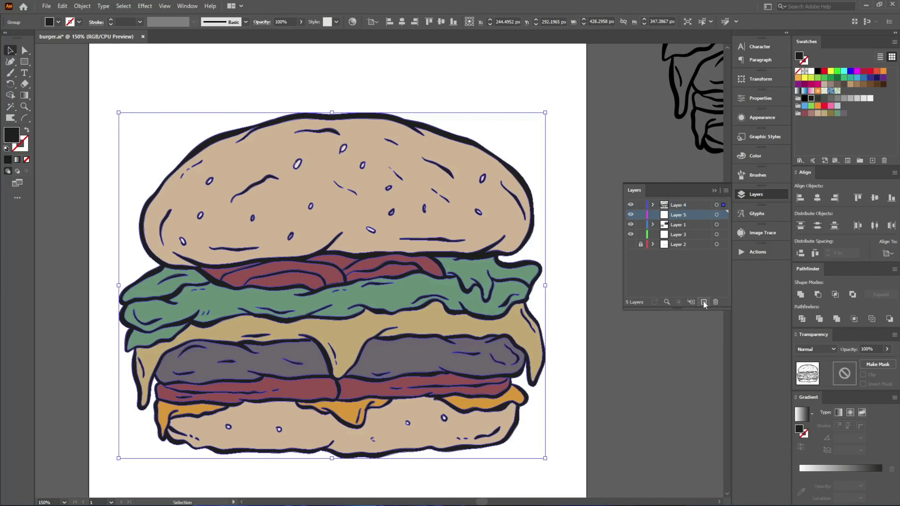
pyautogui.click(631, 225)
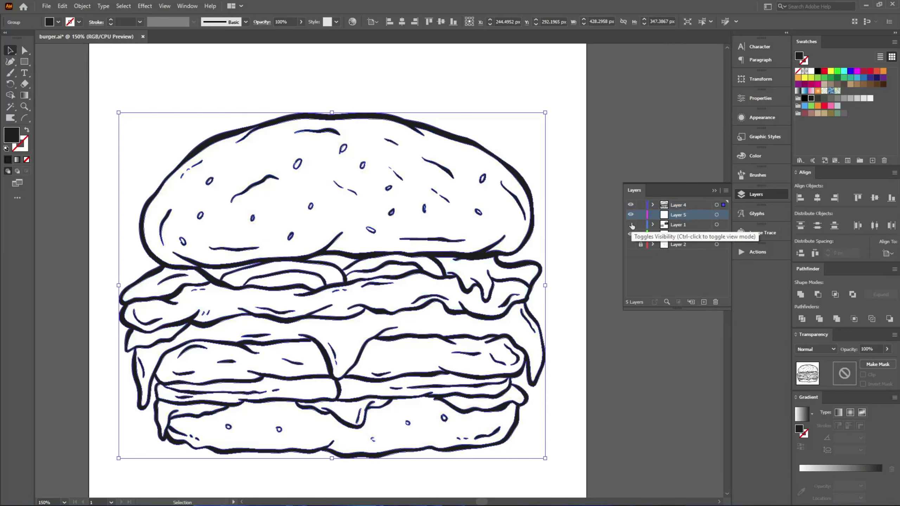
pyautogui.click(631, 225)
pyautogui.click(641, 224)
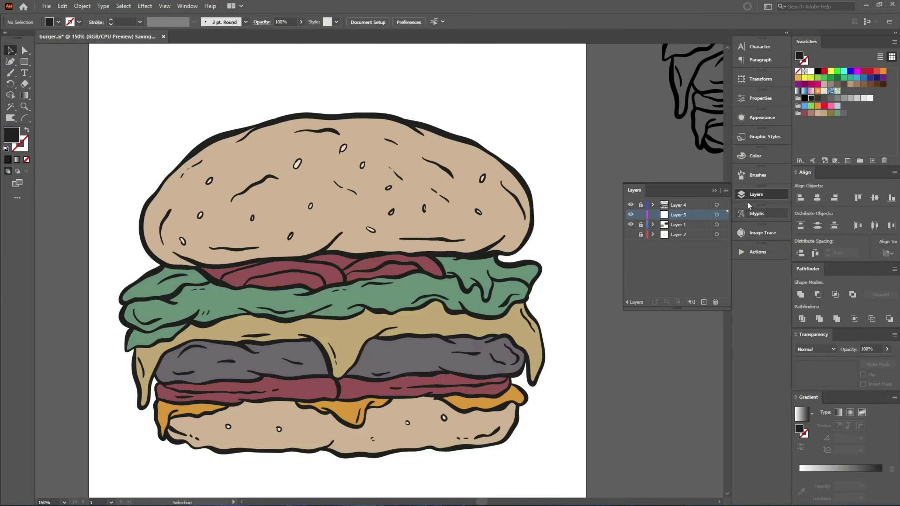
pyautogui.hotkey('ctrl', 's')
# Choose the 10 pt. Round brush, paint near-white highlights along crease lines on the left half of the top bun, and save
pyautogui.click(757, 175)
pyautogui.click(646, 189)
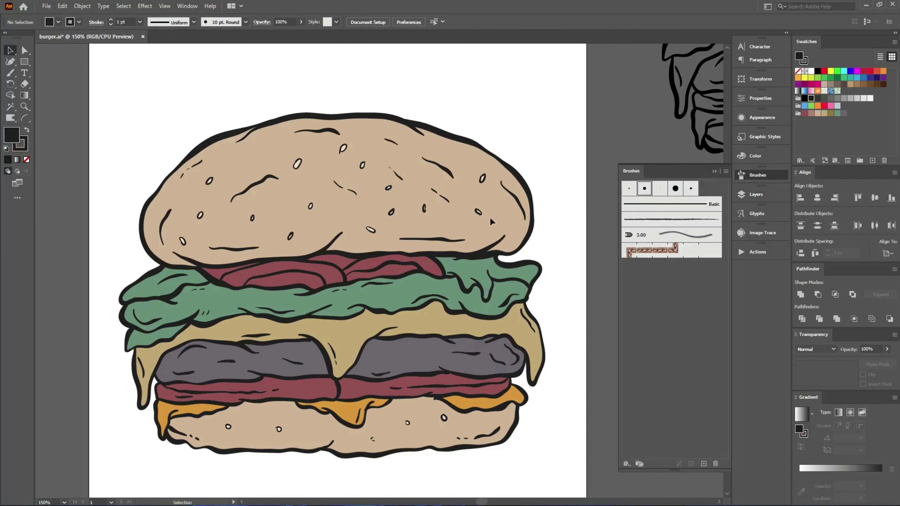
pyautogui.press('b')
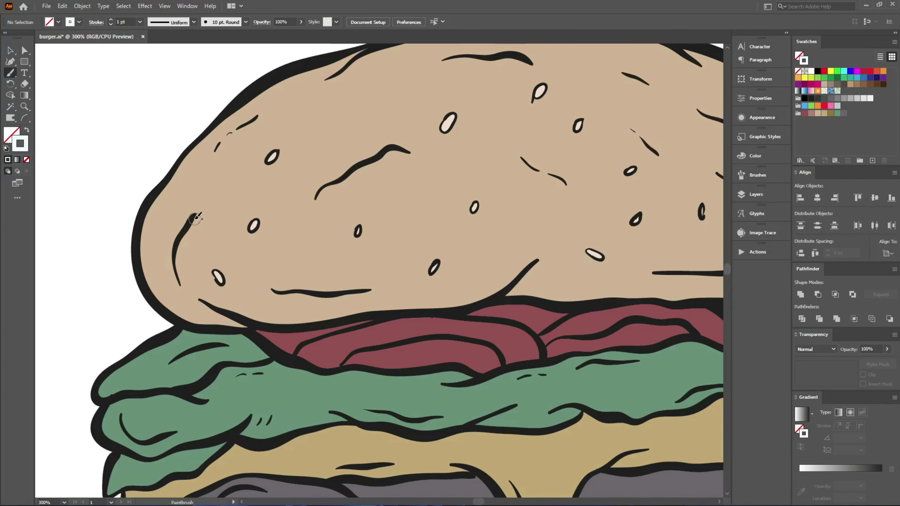
pyautogui.moveTo(181, 245); pyautogui.dragTo(181, 283)
pyautogui.moveTo(323, 194)
pyautogui.mouseDown()
pyautogui.moveTo(258, 192)
pyautogui.moveTo(315, 157)
pyautogui.moveTo(344, 153)
pyautogui.mouseUp()
pyautogui.moveTo(329, 186); pyautogui.dragTo(171, 258)
pyautogui.moveTo(224, 130); pyautogui.dragTo(311, 137)
pyautogui.moveTo(446, 177)
pyautogui.mouseDown()
pyautogui.moveTo(314, 171)
pyautogui.moveTo(391, 203)
pyautogui.moveTo(405, 222)
pyautogui.moveTo(264, 245)
pyautogui.moveTo(220, 236)
pyautogui.mouseUp()
pyautogui.hotkey('ctrl', 's')
# Paint near-white highlights along the right-hand and central creases and the upper edge of the top bun
pyautogui.moveTo(334, 210)
pyautogui.mouseDown()
pyautogui.moveTo(368, 248)
pyautogui.moveTo(381, 282)
pyautogui.moveTo(458, 271)
pyautogui.mouseUp()
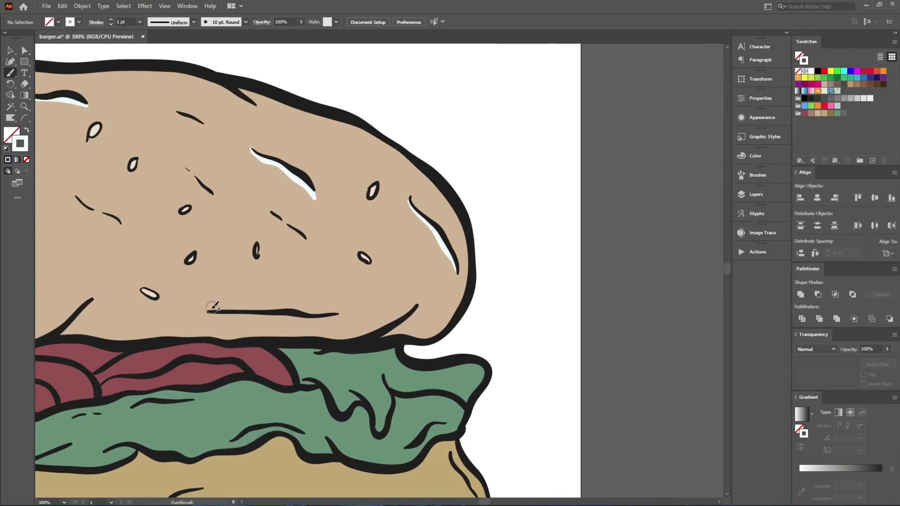
pyautogui.moveTo(213, 310)
pyautogui.mouseDown()
pyautogui.moveTo(389, 324)
pyautogui.moveTo(417, 306)
pyautogui.mouseUp()
pyautogui.moveTo(327, 280); pyautogui.dragTo(507, 280)
pyautogui.moveTo(254, 200); pyautogui.dragTo(304, 224)
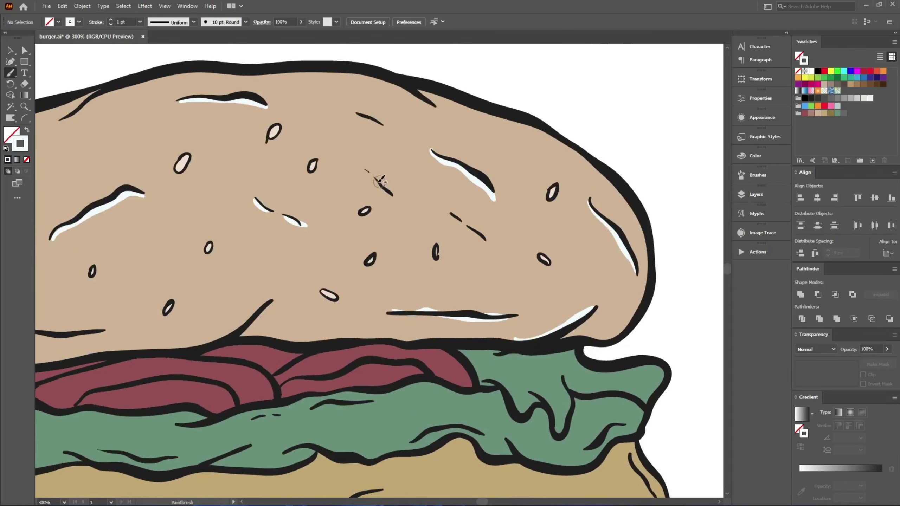
pyautogui.moveTo(374, 178); pyautogui.dragTo(391, 194)
pyautogui.moveTo(356, 114); pyautogui.dragTo(374, 122)
pyautogui.moveTo(279, 73)
pyautogui.mouseDown()
pyautogui.moveTo(383, 83)
pyautogui.moveTo(436, 108)
pyautogui.mouseUp()
pyautogui.moveTo(279, 152)
pyautogui.mouseDown()
pyautogui.moveTo(379, 194)
pyautogui.moveTo(467, 170)
pyautogui.mouseUp()
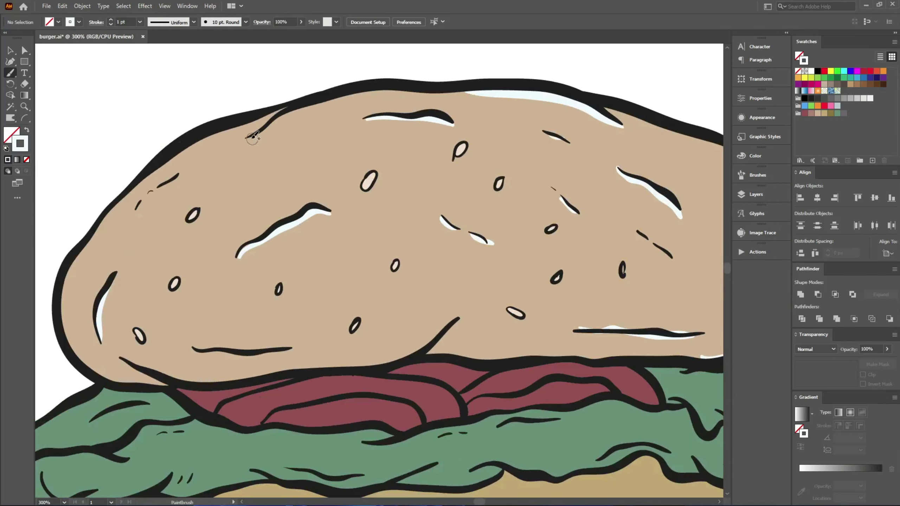
# Paint near-white highlights along the top bun's upper-left crease, left outline, and lower creases
pyautogui.moveTo(252, 140)
pyautogui.mouseDown()
pyautogui.moveTo(302, 110)
pyautogui.moveTo(331, 104)
pyautogui.mouseUp()
pyautogui.moveTo(201, 181)
pyautogui.mouseDown()
pyautogui.moveTo(370, 141)
pyautogui.moveTo(350, 141)
pyautogui.mouseUp()
pyautogui.moveTo(350, 281); pyautogui.dragTo(224, 251)
pyautogui.moveTo(237, 282); pyautogui.dragTo(332, 283)
pyautogui.moveTo(164, 152)
pyautogui.mouseDown()
pyautogui.moveTo(264, 158)
pyautogui.moveTo(206, 224)
pyautogui.moveTo(236, 305)
pyautogui.moveTo(308, 323)
pyautogui.mouseUp()
pyautogui.moveTo(485, 304); pyautogui.dragTo(241, 279)
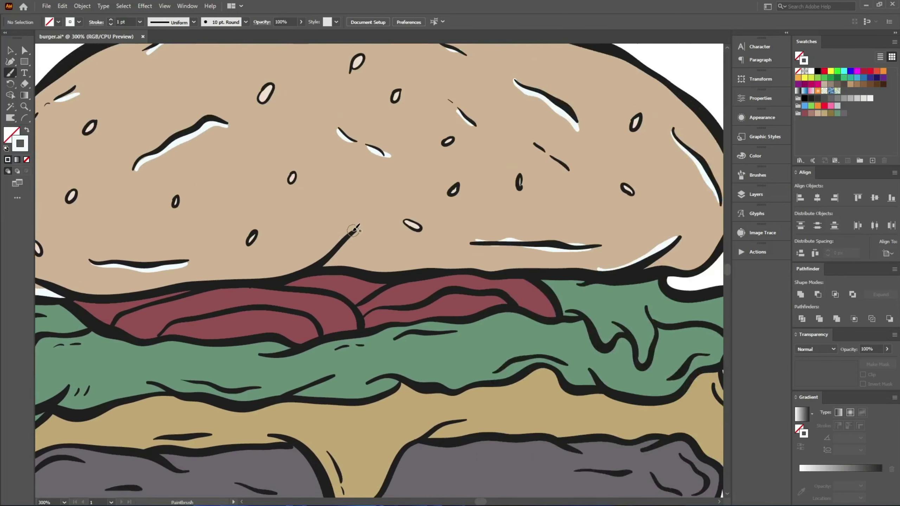
pyautogui.moveTo(352, 231)
pyautogui.mouseDown()
pyautogui.moveTo(321, 257)
pyautogui.moveTo(270, 275)
pyautogui.mouseUp()
pyautogui.moveTo(324, 289); pyautogui.dragTo(316, 255)
pyautogui.moveTo(262, 240); pyautogui.dragTo(233, 244)
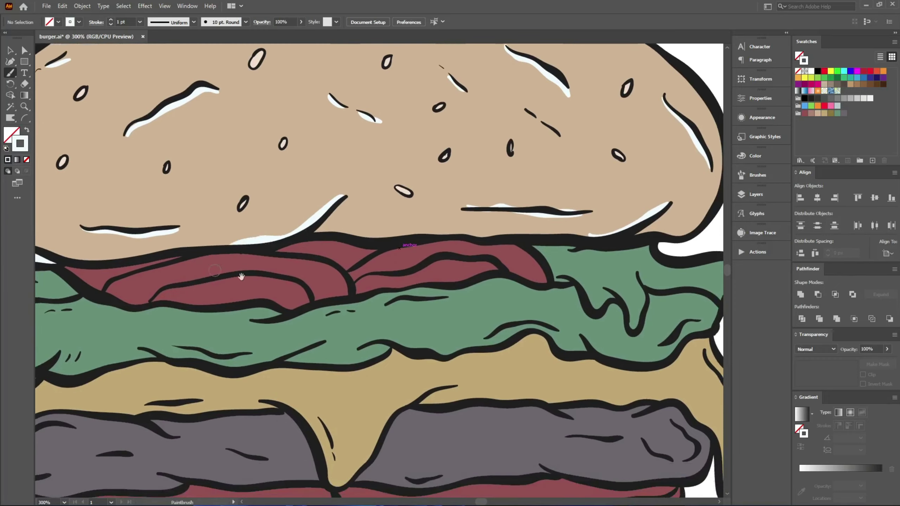
# Paint small near-white highlights beside the sesame seeds on the top bun
pyautogui.moveTo(241, 276); pyautogui.dragTo(160, 299)
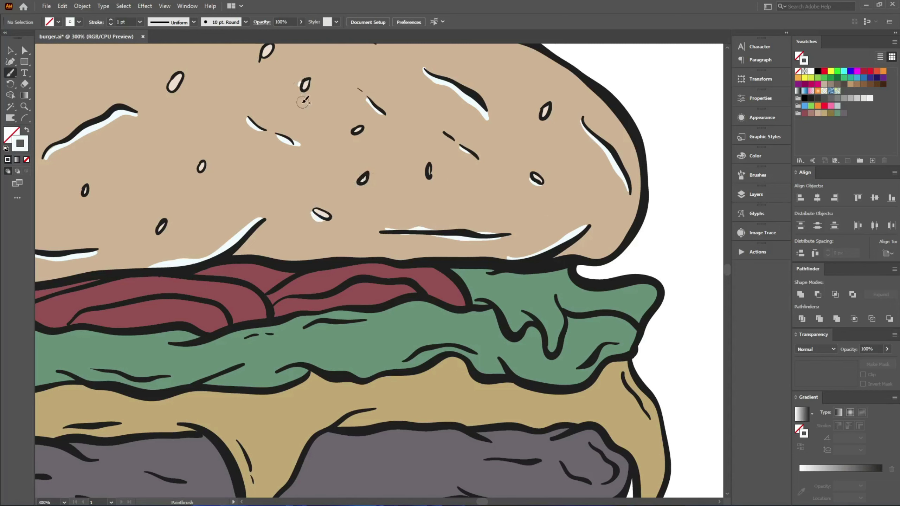
pyautogui.moveTo(161, 220); pyautogui.dragTo(151, 233)
pyautogui.moveTo(183, 175); pyautogui.dragTo(191, 275)
pyautogui.moveTo(267, 148); pyautogui.dragTo(260, 162)
# Select all the bun highlights and recolor their strokes with a light tint of the sampled bun color
pyautogui.hotkey('ctrl', '-')
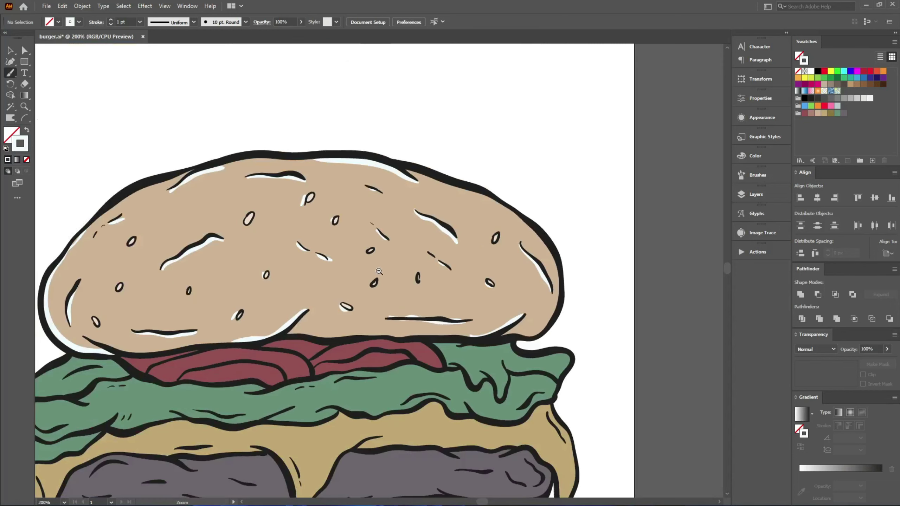
pyautogui.moveTo(358, 302); pyautogui.dragTo(407, 251)
pyautogui.hotkey('ctrl', 'a')
pyautogui.doubleClick(25, 145)
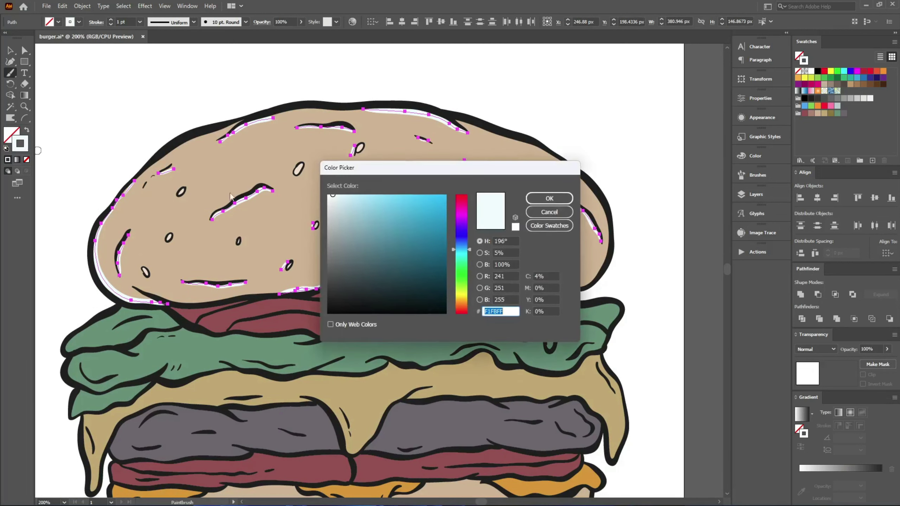
pyautogui.click(336, 198)
pyautogui.press('Return')
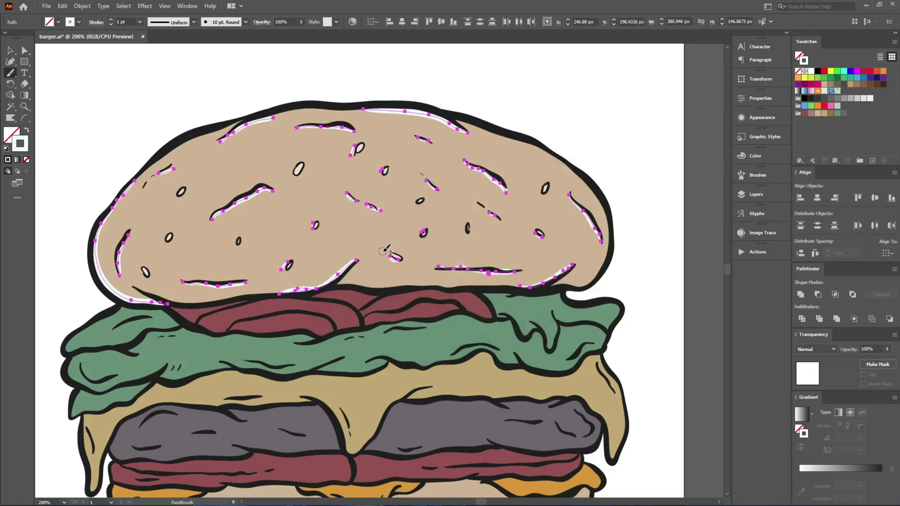
pyautogui.press('i')
pyautogui.click(341, 214)
pyautogui.doubleClick(21, 145)
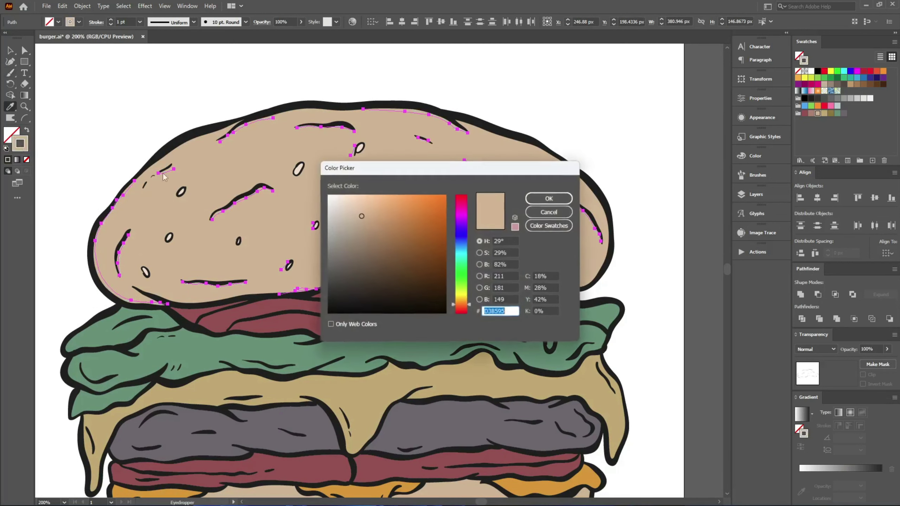
pyautogui.click(535, 205)
# Lighten the selected bun highlights to a paler cream stroke and deselect them
pyautogui.press('v')
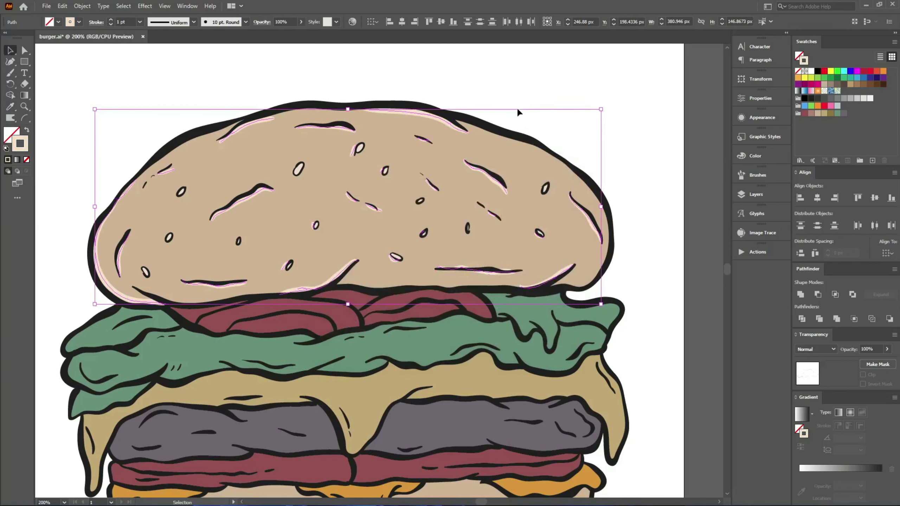
pyautogui.doubleClick(23, 143)
pyautogui.moveTo(344, 198); pyautogui.dragTo(334, 189)
pyautogui.click(536, 201)
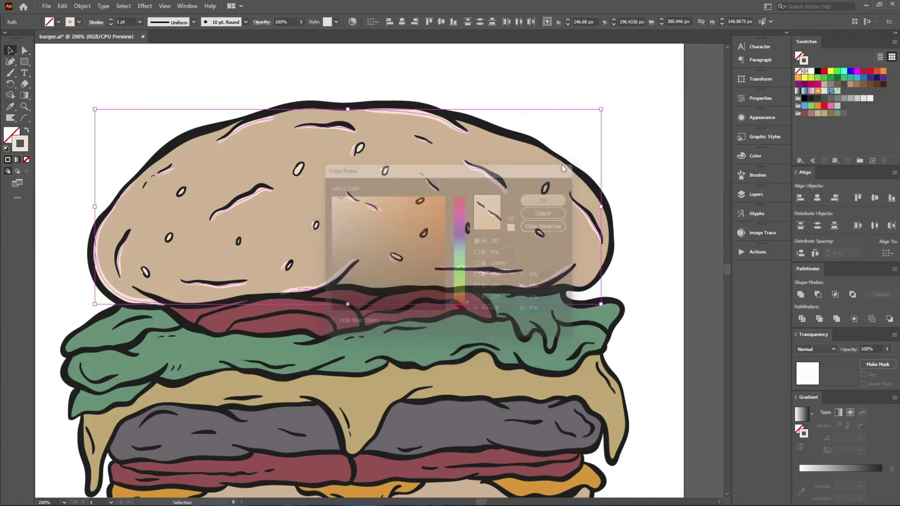
pyautogui.click(560, 134)
# Sample the lettuce green and lighten it to a pale mint for the lettuce highlights
pyautogui.press('space')
pyautogui.moveTo(561, 135); pyautogui.dragTo(537, 92)
pyautogui.press('i')
pyautogui.click(349, 282)
pyautogui.doubleClick(11, 134)
pyautogui.click(348, 202)
pyautogui.click(536, 201)
# Paint a pale mint highlight under the crease of the upper-left lettuce leaf and save the file
pyautogui.press('b')
pyautogui.hotkey('ctrl', '=')
pyautogui.press('space')
pyautogui.moveTo(143, 336); pyautogui.dragTo(404, 248)
pyautogui.moveTo(401, 199)
pyautogui.mouseDown()
pyautogui.moveTo(251, 237)
pyautogui.moveTo(282, 217)
pyautogui.mouseUp()
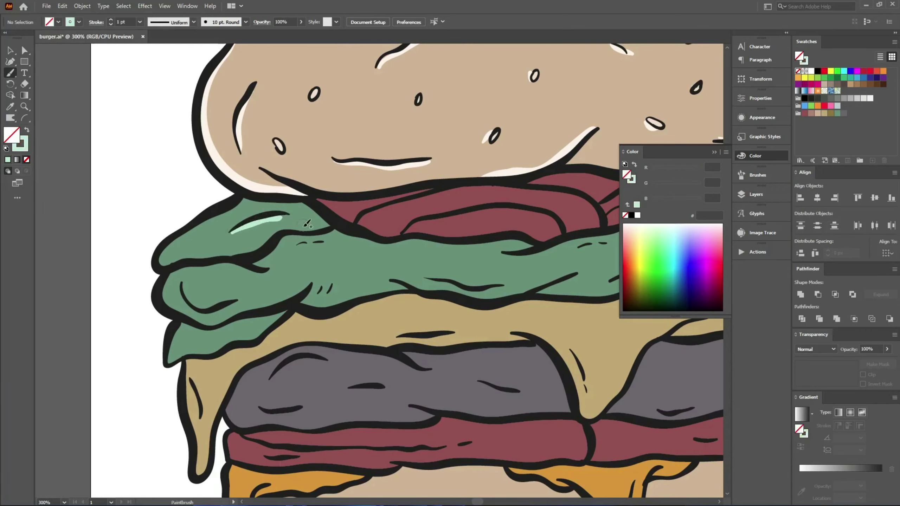
pyautogui.hotkey('ctrl', 's')
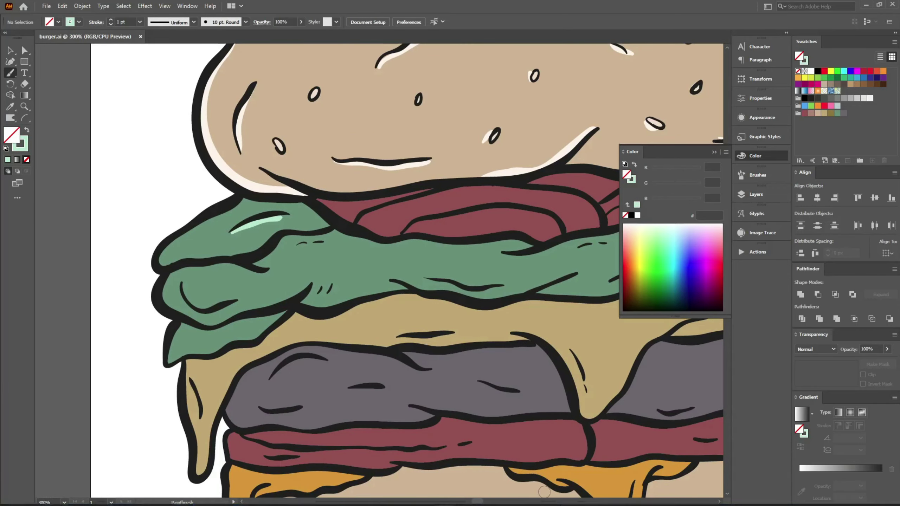
# Paint pale mint highlights on the lower-left lettuce fold and across the middle of the lettuce
pyautogui.moveTo(180, 283)
pyautogui.mouseDown()
pyautogui.moveTo(231, 301)
pyautogui.moveTo(154, 290)
pyautogui.mouseUp()
pyautogui.press('space')
pyautogui.moveTo(175, 251)
pyautogui.mouseDown()
pyautogui.moveTo(215, 224)
pyautogui.moveTo(258, 220)
pyautogui.moveTo(319, 233)
pyautogui.moveTo(454, 233)
pyautogui.moveTo(242, 265)
pyautogui.moveTo(404, 258)
pyautogui.moveTo(370, 253)
pyautogui.mouseUp()
pyautogui.hotkey('ctrl', '-')
pyautogui.press('space')
pyautogui.moveTo(455, 267); pyautogui.dragTo(467, 267)
# Paint pale mint highlights along the upper edge and folds of the lettuce's right side
pyautogui.moveTo(470, 206); pyautogui.dragTo(508, 217)
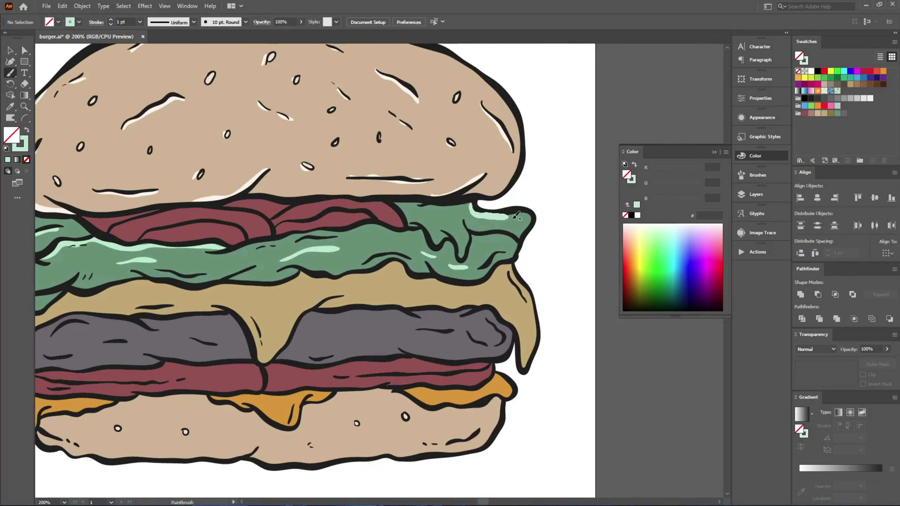
pyautogui.moveTo(420, 209); pyautogui.dragTo(470, 204)
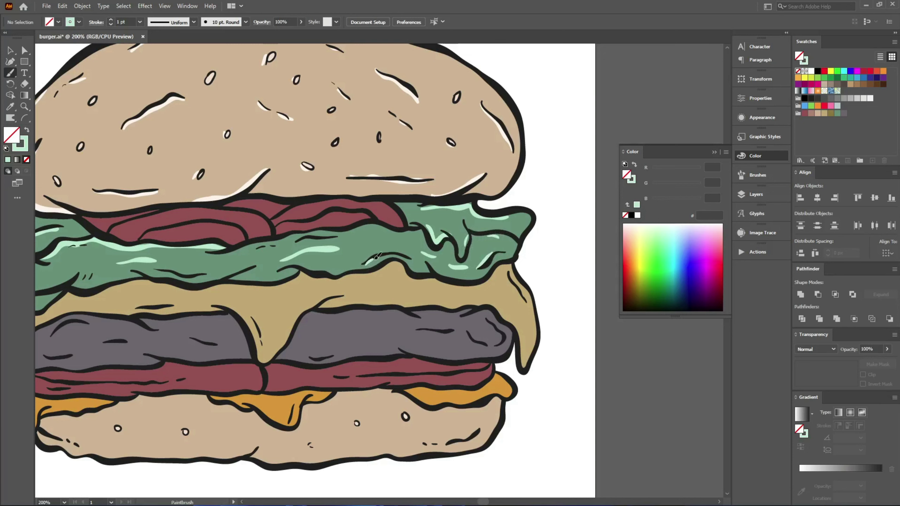
pyautogui.moveTo(375, 259); pyautogui.dragTo(390, 256)
pyautogui.press('space')
pyautogui.moveTo(270, 275); pyautogui.dragTo(345, 272)
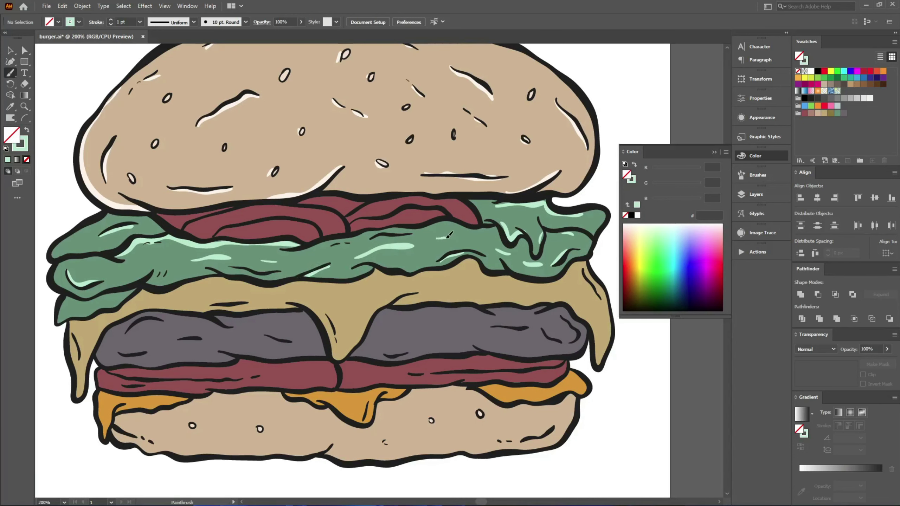
pyautogui.moveTo(448, 237); pyautogui.dragTo(467, 235)
# Sample the tan of the melted cheese and try lighter tints of it, starting with E2CBA6, as the highlight color
pyautogui.press('space')
pyautogui.moveTo(168, 324)
pyautogui.mouseDown()
pyautogui.moveTo(238, 320)
pyautogui.moveTo(275, 286)
pyautogui.mouseUp()
pyautogui.press('v')
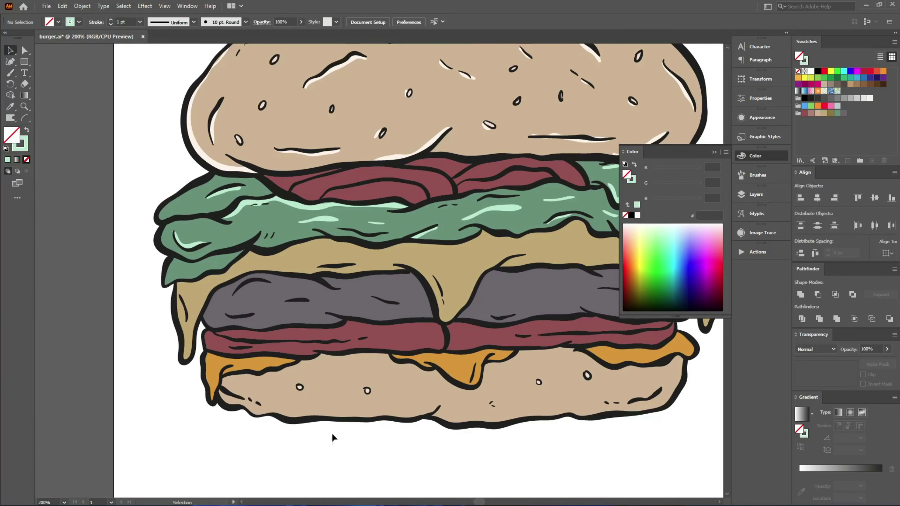
pyautogui.press('i')
pyautogui.click(223, 249)
pyautogui.doubleClick(15, 135)
pyautogui.write('E2CBA6')
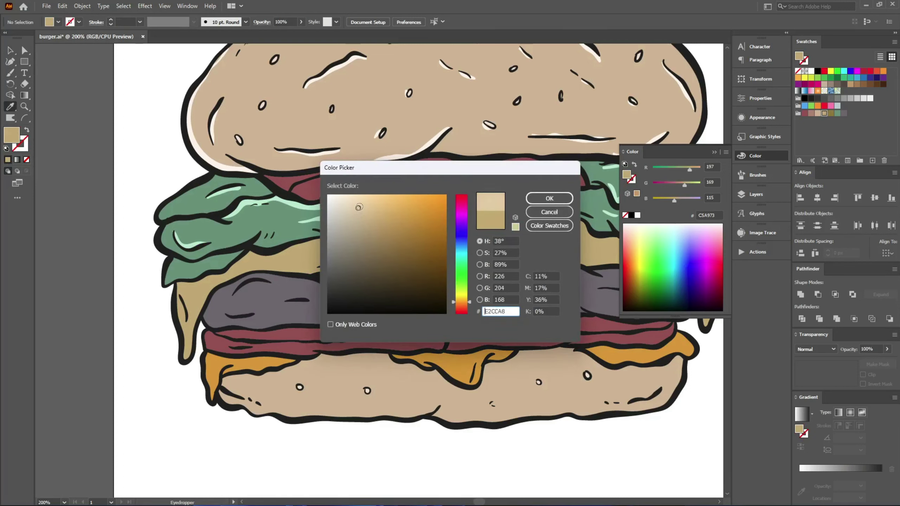
pyautogui.press('Return')
pyautogui.press('b')
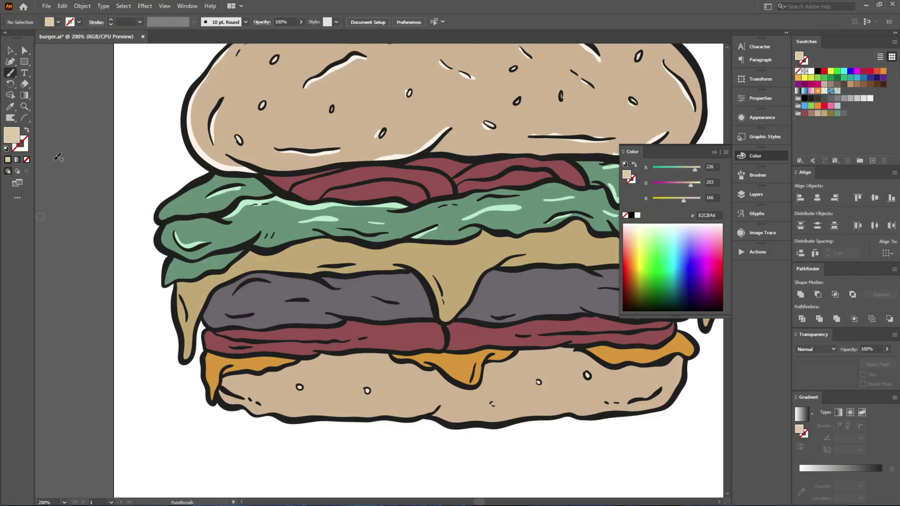
pyautogui.doubleClick(13, 138)
pyautogui.moveTo(365, 205)
pyautogui.mouseDown()
pyautogui.moveTo(344, 194)
pyautogui.moveTo(353, 204)
pyautogui.mouseUp()
pyautogui.click(549, 198)
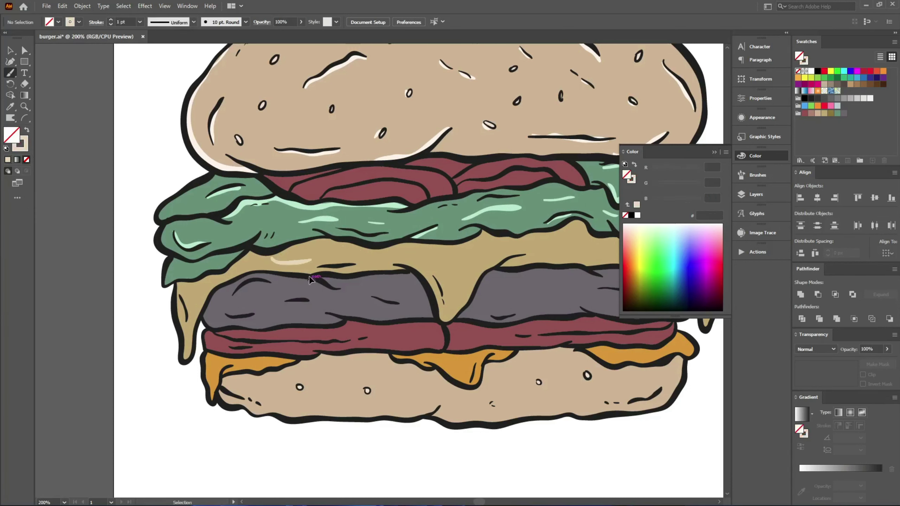
# Resample the tan of the melted cheese and lighten it to E2CFAF for the Paintbrush
pyautogui.press('i')
pyautogui.click(313, 256)
pyautogui.doubleClick(13, 138)
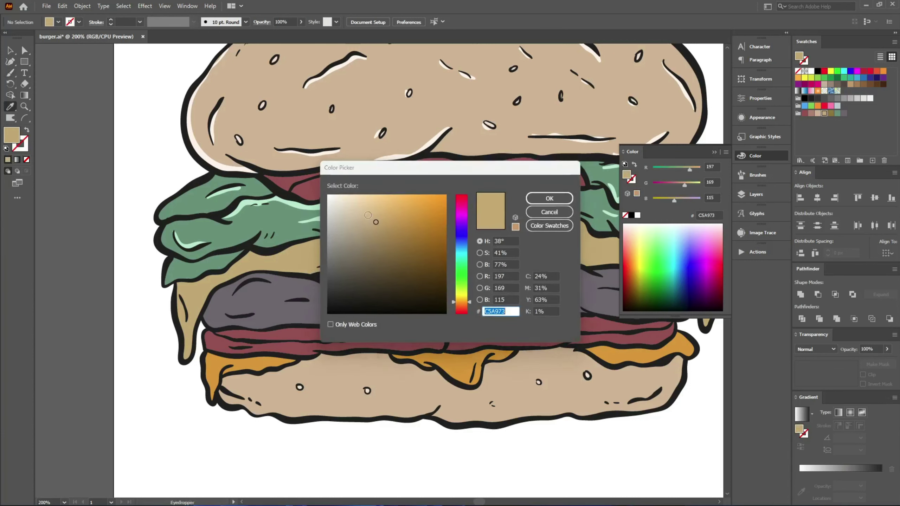
pyautogui.click(354, 208)
pyautogui.click(549, 198)
pyautogui.press('b')
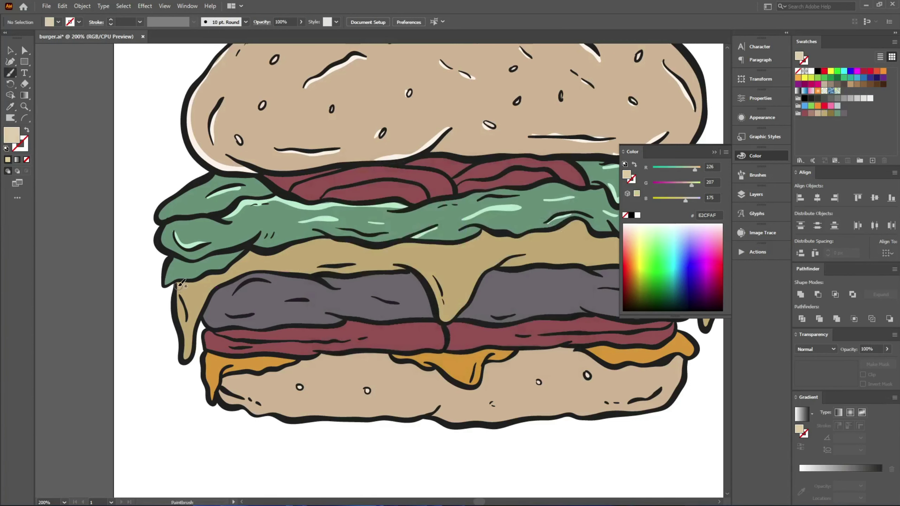
# Paint pale tan highlights along the upper edge, central drip and middle of the melted cheese
pyautogui.moveTo(201, 281)
pyautogui.mouseDown()
pyautogui.moveTo(239, 263)
pyautogui.moveTo(309, 252)
pyautogui.mouseUp()
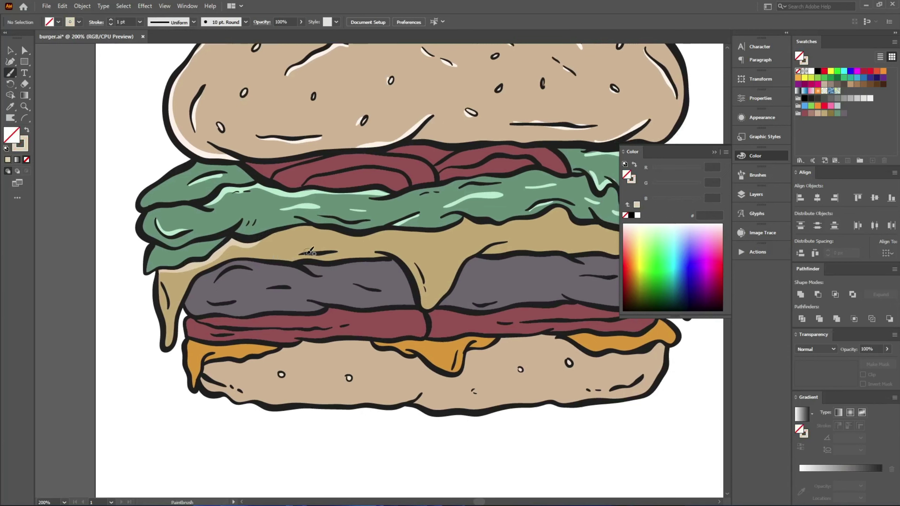
pyautogui.moveTo(397, 253)
pyautogui.mouseDown()
pyautogui.moveTo(422, 292)
pyautogui.moveTo(467, 255)
pyautogui.mouseUp()
pyautogui.moveTo(532, 235)
pyautogui.mouseDown()
pyautogui.moveTo(458, 232)
pyautogui.moveTo(499, 234)
pyautogui.mouseUp()
pyautogui.moveTo(505, 236); pyautogui.dragTo(518, 237)
pyautogui.moveTo(527, 237); pyautogui.dragTo(553, 235)
pyautogui.moveTo(357, 238); pyautogui.dragTo(365, 238)
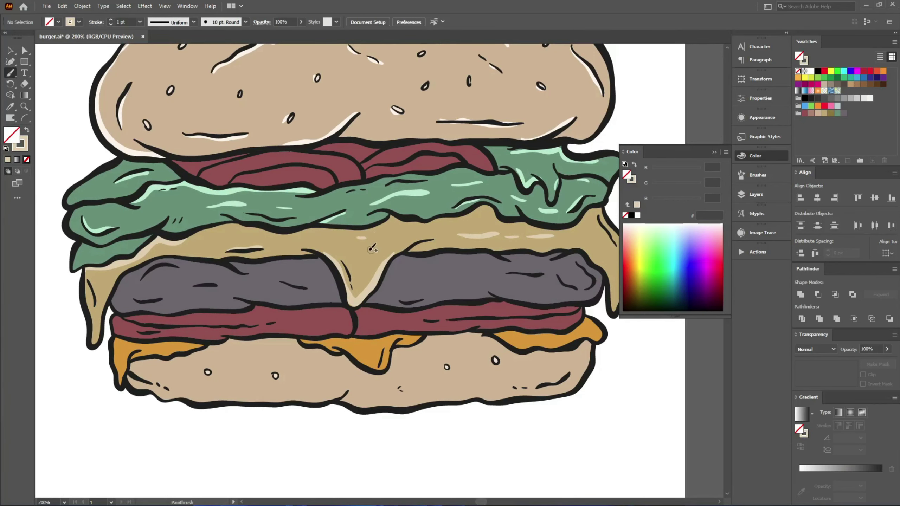
# Paint pale tan highlights on the left and right end drips of the melted cheese, undoing a stray stroke
pyautogui.moveTo(93, 284); pyautogui.dragTo(95, 302)
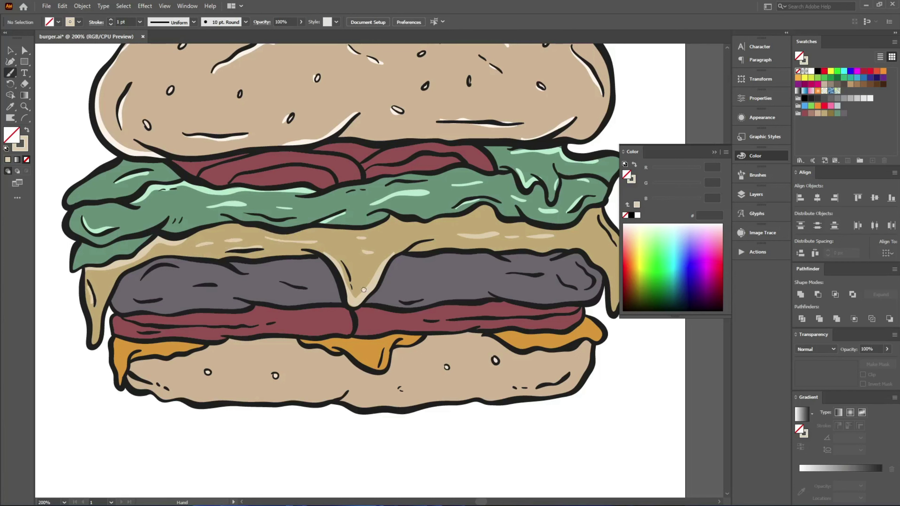
pyautogui.hscroll(6, 443, 227)
pyautogui.moveTo(446, 273); pyautogui.dragTo(446, 267)
pyautogui.hotkey('ctrl', 'z')
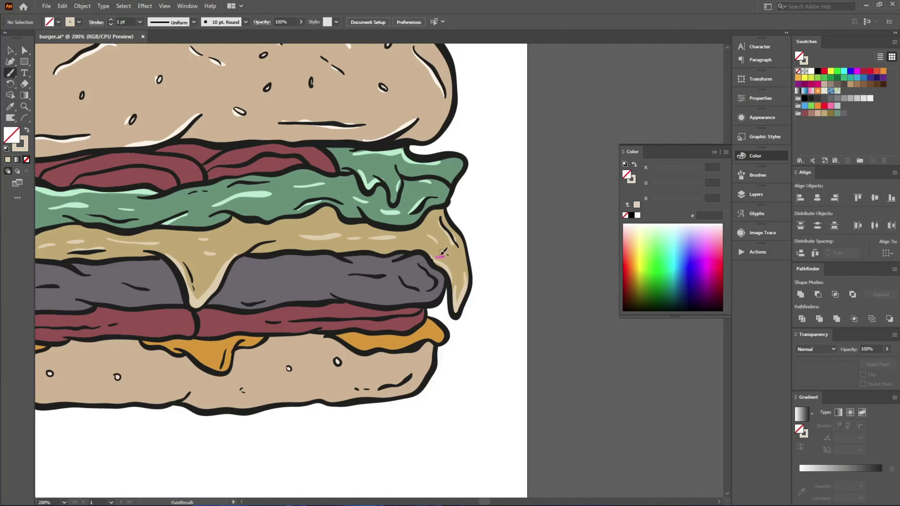
pyautogui.moveTo(248, 225)
pyautogui.mouseDown()
pyautogui.moveTo(379, 228)
pyautogui.moveTo(304, 233)
pyautogui.mouseUp()
# Sample the gray of the burger patty and lighten it to AC9EAD for the Paintbrush
pyautogui.moveTo(353, 320); pyautogui.dragTo(393, 339)
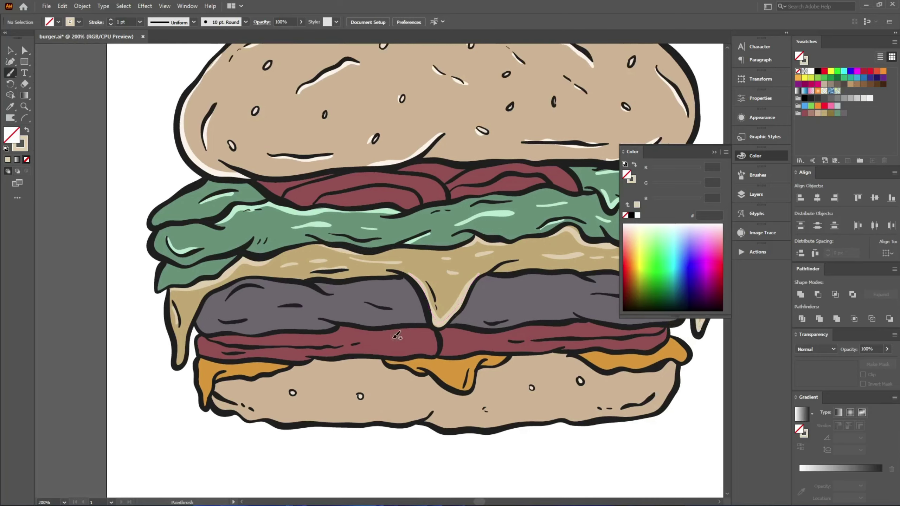
pyautogui.press('i')
pyautogui.click(361, 325)
pyautogui.doubleClick(11, 138)
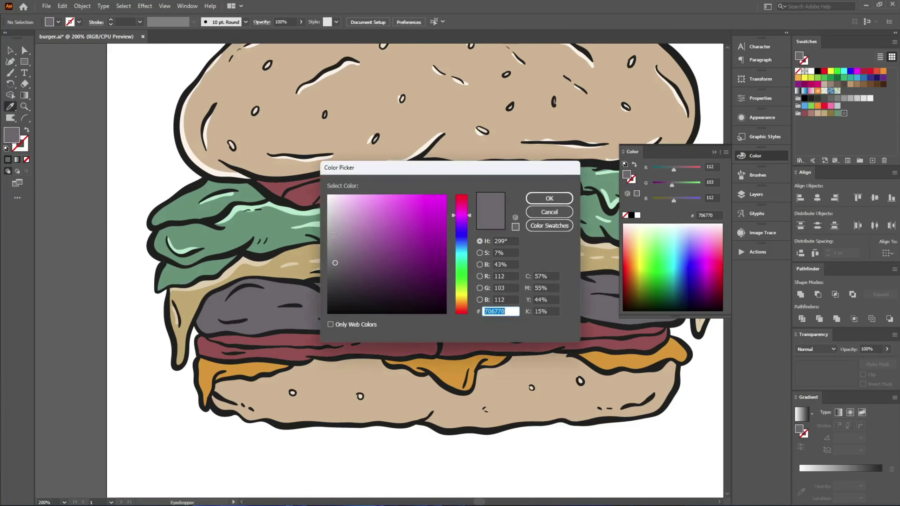
pyautogui.write('ac9ead')
pyautogui.click(548, 199)
pyautogui.press('b')
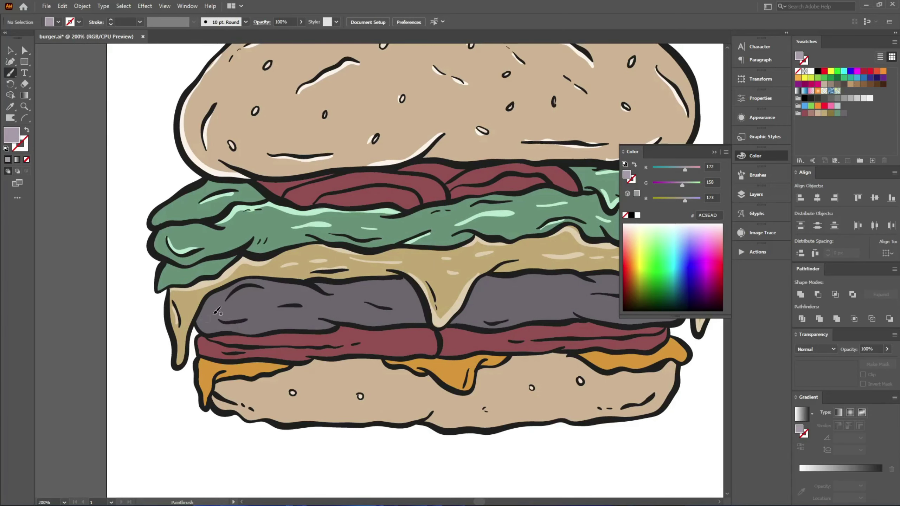
# Paint light gray-purple highlights on the patty's left half and beside both edges of the central cheese drip
pyautogui.moveTo(253, 288); pyautogui.dragTo(263, 289)
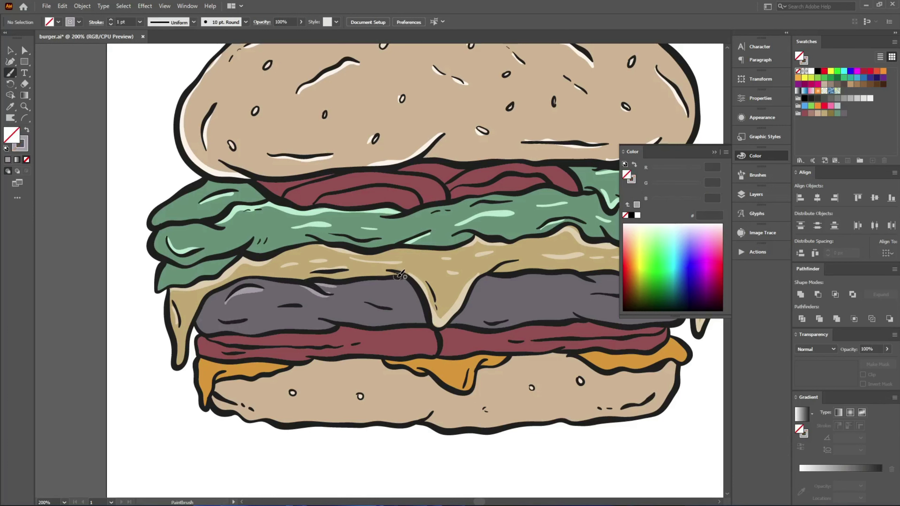
pyautogui.moveTo(402, 275); pyautogui.dragTo(430, 321)
pyautogui.moveTo(475, 290); pyautogui.dragTo(457, 316)
pyautogui.moveTo(478, 305); pyautogui.dragTo(468, 297)
pyautogui.moveTo(355, 297); pyautogui.dragTo(360, 300)
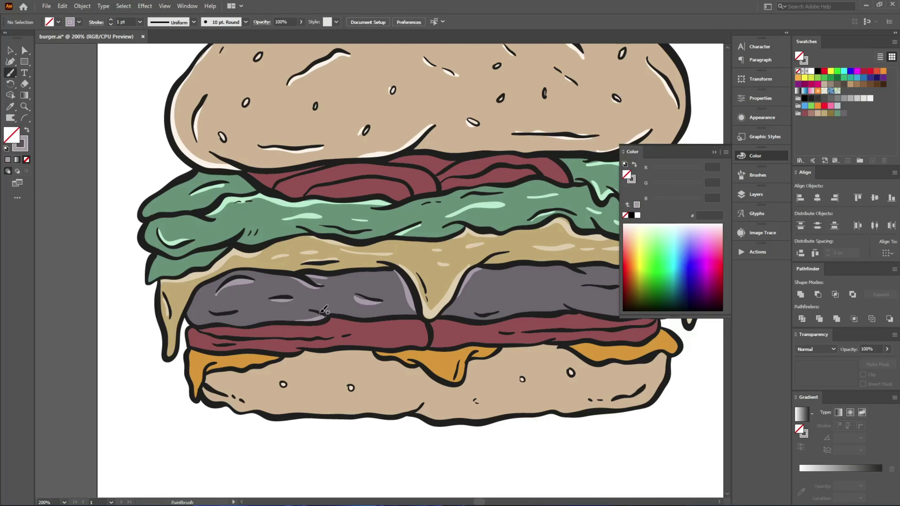
# Paint light gray-purple highlights on the patty's right half, along its upper and lower edges and around the crease lines
pyautogui.moveTo(433, 292); pyautogui.dragTo(318, 270)
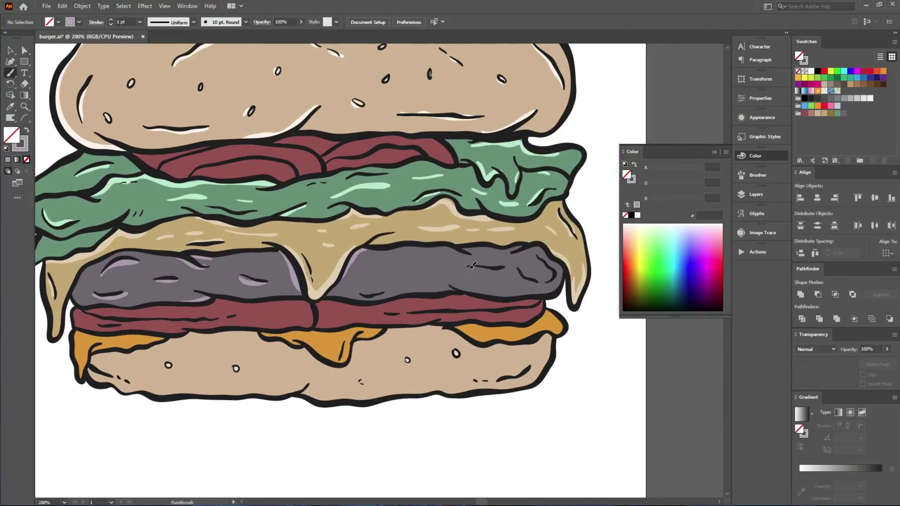
pyautogui.moveTo(469, 267)
pyautogui.mouseDown()
pyautogui.moveTo(520, 275)
pyautogui.moveTo(563, 272)
pyautogui.mouseUp()
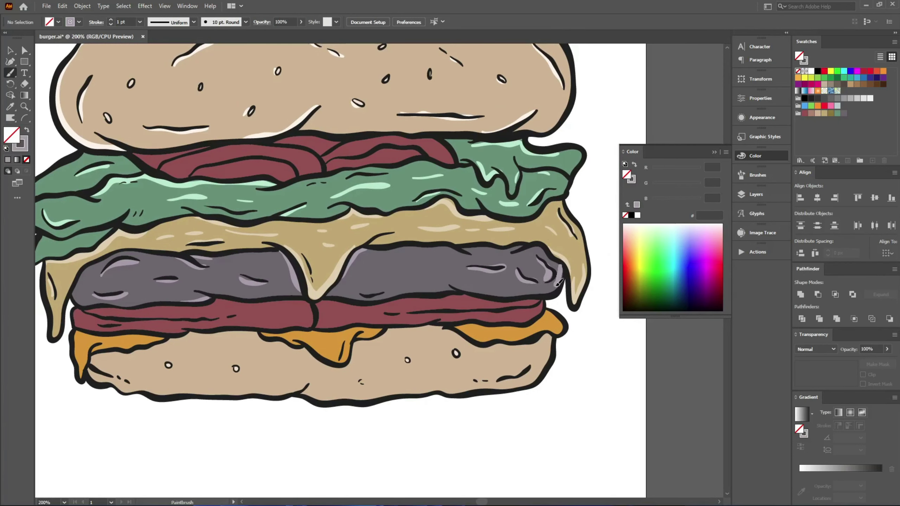
pyautogui.moveTo(411, 249); pyautogui.dragTo(472, 252)
pyautogui.moveTo(361, 293); pyautogui.dragTo(383, 293)
pyautogui.moveTo(429, 292); pyautogui.dragTo(461, 291)
pyautogui.moveTo(466, 292); pyautogui.dragTo(507, 294)
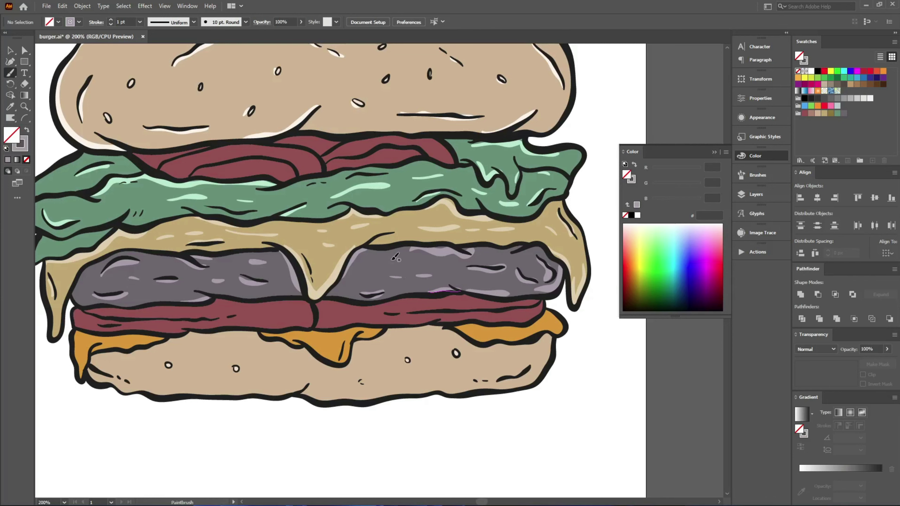
# Sample the dark red of the slice below the patty and lighten it to AD6666 for the Paintbrush
pyautogui.moveTo(354, 323); pyautogui.dragTo(437, 337)
pyautogui.press('i')
pyautogui.click(339, 338)
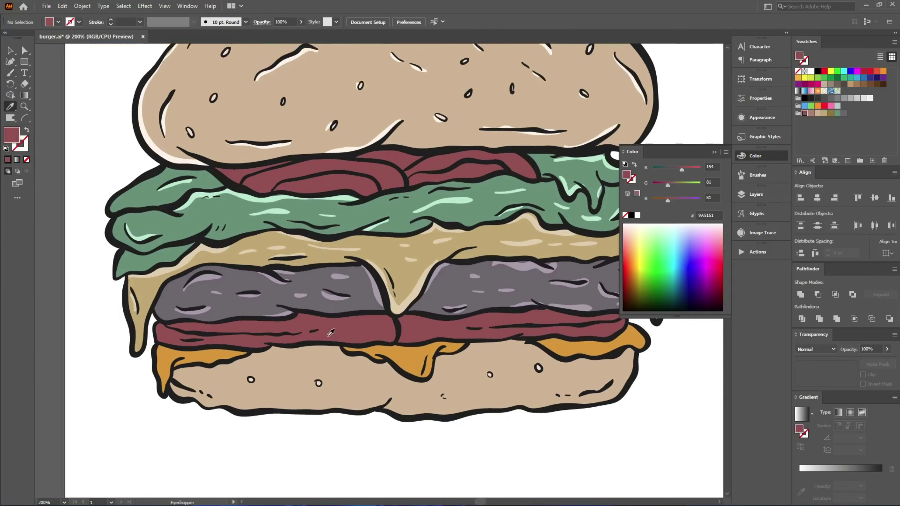
pyautogui.press('b')
pyautogui.doubleClick(12, 139)
pyautogui.moveTo(364, 223); pyautogui.dragTo(376, 233)
pyautogui.click(529, 203)
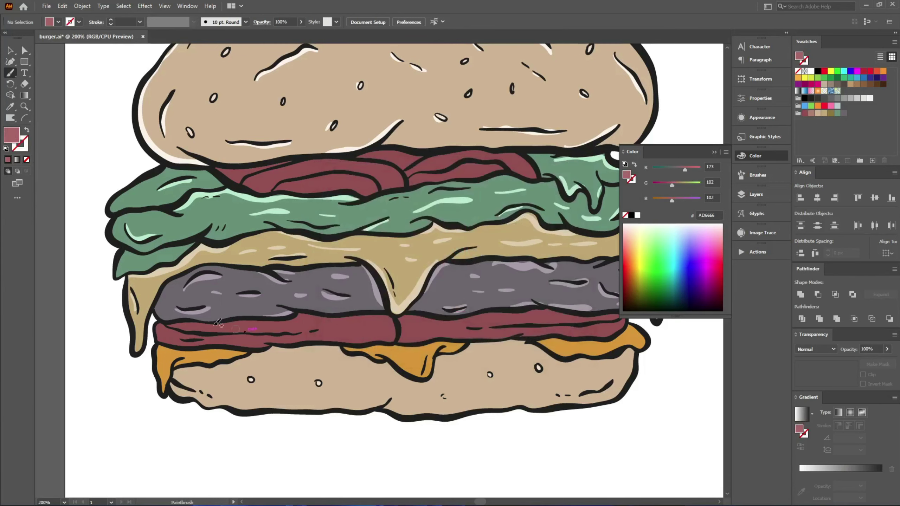
# Switch the color sliders to the HSB model
pyautogui.keyDown('ctrl'); pyautogui.click(192, 352); pyautogui.keyUp('ctrl')
pyautogui.moveTo(270, 344); pyautogui.dragTo(133, 384)
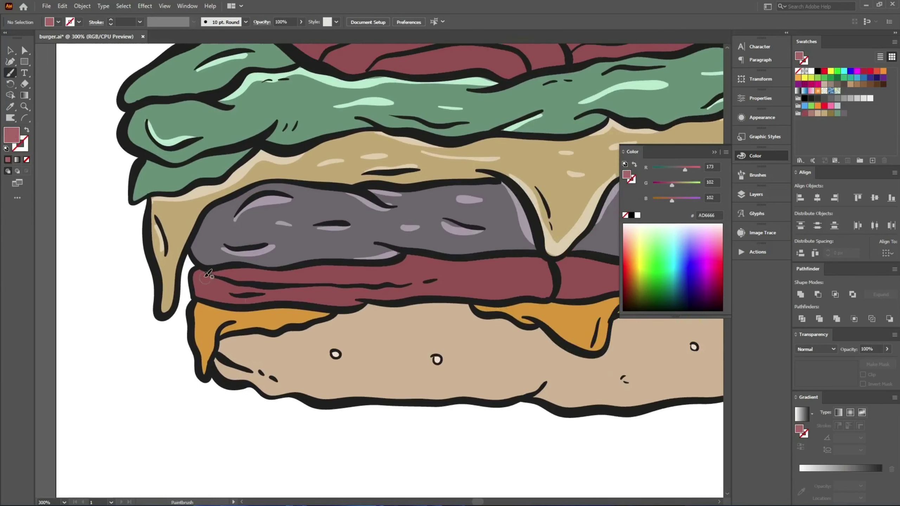
pyautogui.click(725, 152)
pyautogui.click(780, 191)
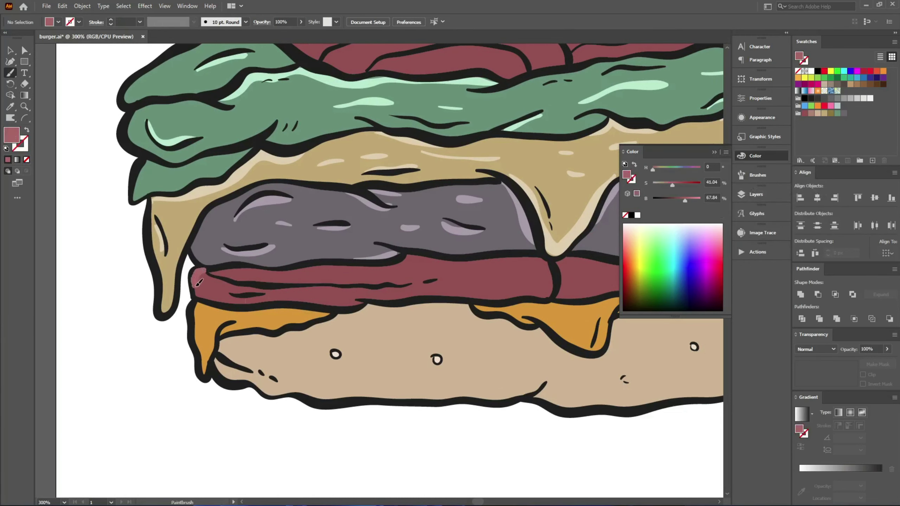
# Paint lighter red highlights along the upper edge and middle of the lower red slice's left half
pyautogui.moveTo(196, 285)
pyautogui.mouseDown()
pyautogui.moveTo(216, 298)
pyautogui.moveTo(252, 272)
pyautogui.moveTo(274, 271)
pyautogui.mouseUp()
pyautogui.moveTo(368, 276); pyautogui.dragTo(319, 273)
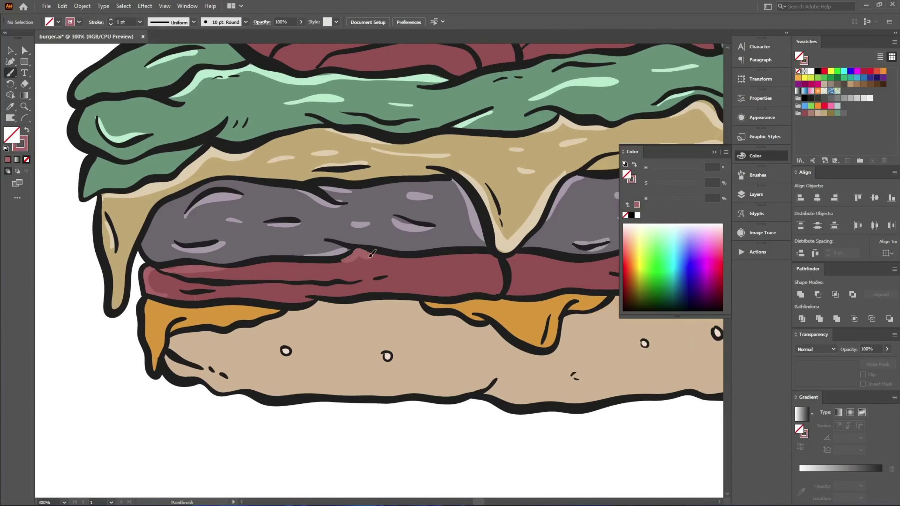
pyautogui.moveTo(372, 253); pyautogui.dragTo(498, 258)
pyautogui.moveTo(400, 278); pyautogui.dragTo(369, 279)
pyautogui.moveTo(286, 284)
pyautogui.mouseDown()
pyautogui.moveTo(329, 284)
pyautogui.moveTo(208, 282)
pyautogui.mouseUp()
# Paint lighter red highlights along the edges and crease lines of the lower red slice's right half
pyautogui.moveTo(416, 291); pyautogui.dragTo(194, 285)
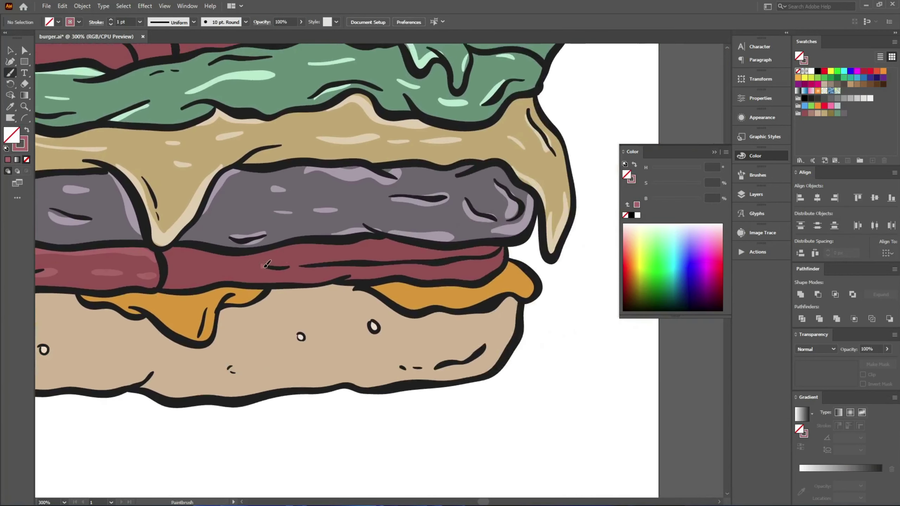
pyautogui.moveTo(268, 264)
pyautogui.mouseDown()
pyautogui.moveTo(352, 273)
pyautogui.moveTo(510, 247)
pyautogui.mouseUp()
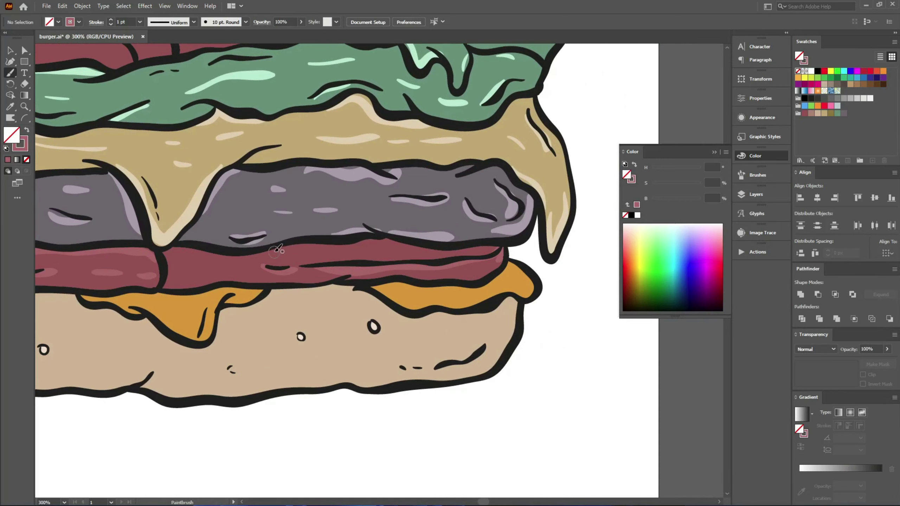
pyautogui.moveTo(296, 252)
pyautogui.mouseDown()
pyautogui.moveTo(380, 240)
pyautogui.moveTo(405, 242)
pyautogui.mouseUp()
pyautogui.moveTo(196, 252); pyautogui.dragTo(299, 265)
pyautogui.moveTo(257, 272); pyautogui.dragTo(276, 271)
# Sample the orange of the lower cheese and lighten it for the Paintbrush
pyautogui.moveTo(530, 315); pyautogui.dragTo(439, 328)
pyautogui.press('i')
pyautogui.click(453, 309)
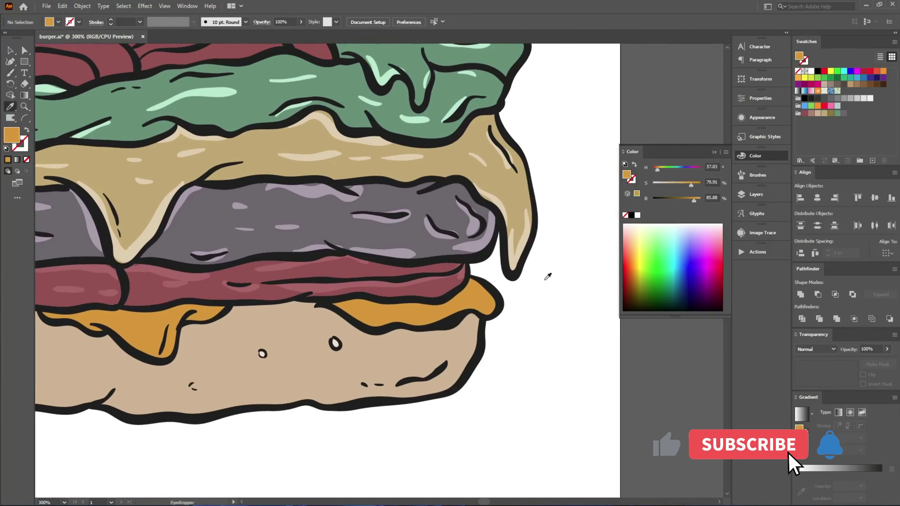
pyautogui.moveTo(693, 200); pyautogui.dragTo(685, 185)
pyautogui.press('b')
# Paint lighter orange highlights on the right-hand and central pieces of the lower cheese
pyautogui.moveTo(468, 278); pyautogui.dragTo(491, 295)
pyautogui.moveTo(335, 303); pyautogui.dragTo(412, 314)
pyautogui.moveTo(441, 312); pyautogui.dragTo(455, 307)
pyautogui.moveTo(248, 325); pyautogui.dragTo(386, 336)
pyautogui.moveTo(230, 336)
pyautogui.mouseDown()
pyautogui.moveTo(288, 367)
pyautogui.moveTo(308, 362)
pyautogui.moveTo(304, 341)
pyautogui.moveTo(334, 329)
pyautogui.moveTo(279, 338)
pyautogui.mouseUp()
pyautogui.moveTo(290, 334); pyautogui.dragTo(303, 331)
pyautogui.moveTo(222, 326); pyautogui.dragTo(230, 327)
# Sample the tan of the bottom bun, lighten it to about 87% brightness, and use it as the Paintbrush stroke color
pyautogui.moveTo(121, 380)
pyautogui.mouseDown()
pyautogui.moveTo(208, 387)
pyautogui.moveTo(340, 335)
pyautogui.mouseUp()
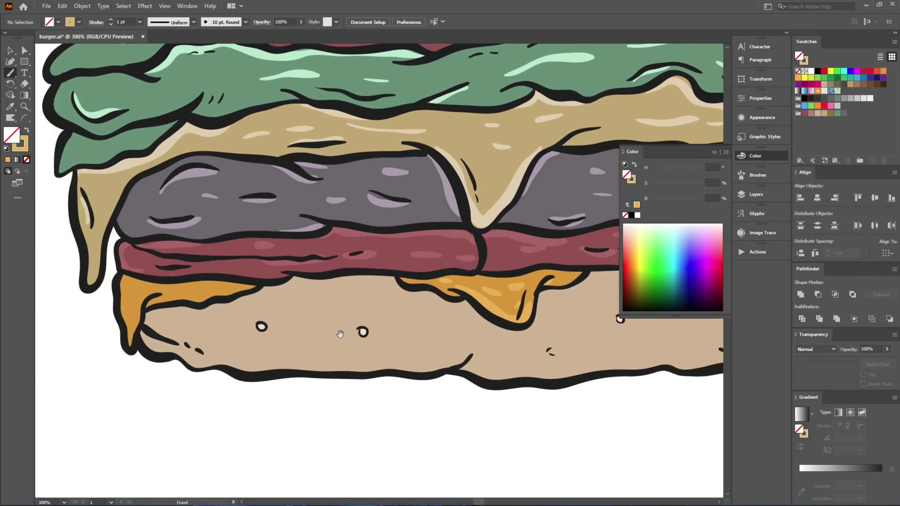
pyautogui.press('i')
pyautogui.click(341, 324)
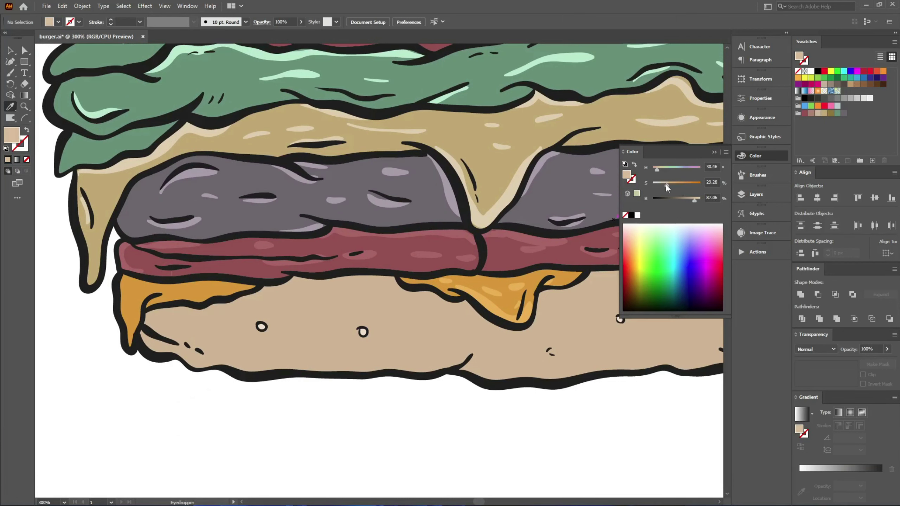
pyautogui.press('b')
pyautogui.hotkey('shift', 'x')
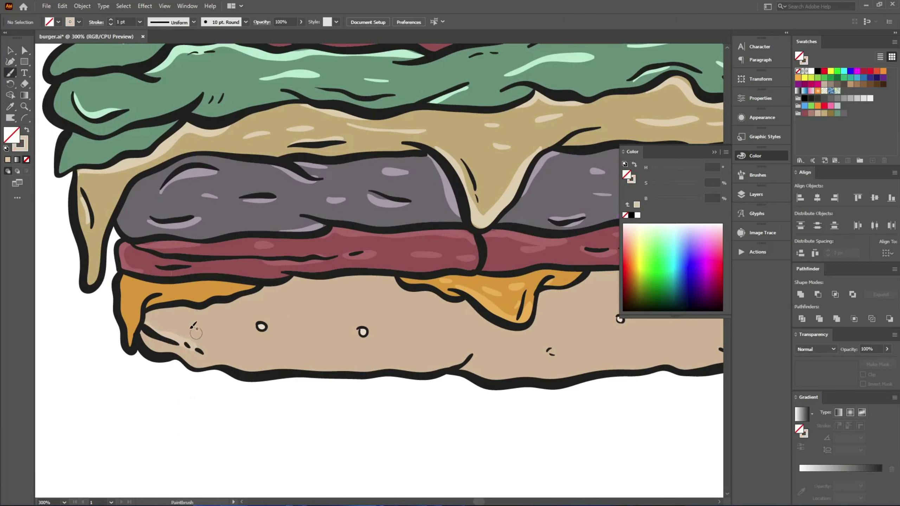
# Paint pale highlights along the bottom bun's upper edge below the left and central orange cheese, undoing unwanted strokes
pyautogui.moveTo(181, 309)
pyautogui.mouseDown()
pyautogui.moveTo(277, 286)
pyautogui.moveTo(313, 278)
pyautogui.mouseUp()
pyautogui.moveTo(343, 309); pyautogui.dragTo(290, 297)
pyautogui.moveTo(340, 265); pyautogui.dragTo(428, 308)
pyautogui.hotkey('ctrl', 'z')
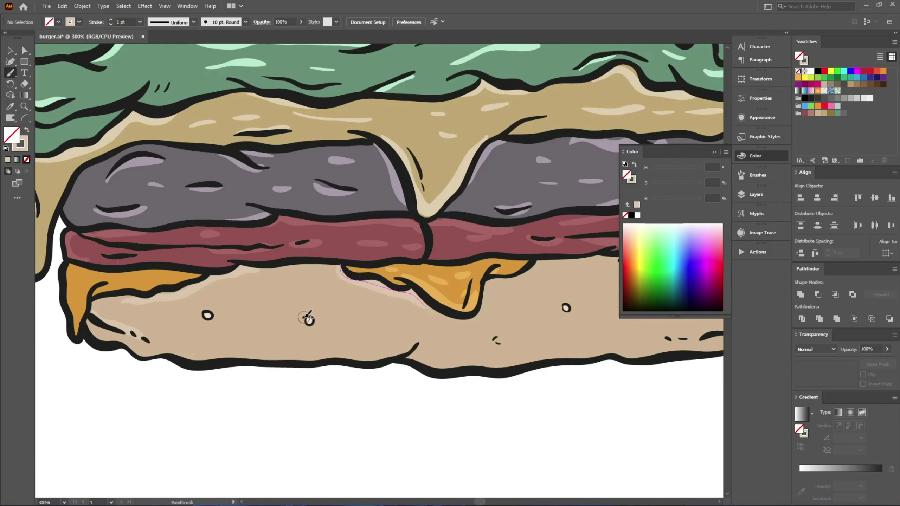
pyautogui.hotkey('ctrl', 'z')
# Paint short pale highlights beside the seed and across the middle of the bottom bun's left half
pyautogui.moveTo(304, 321); pyautogui.dragTo(306, 331)
pyautogui.moveTo(341, 332); pyautogui.dragTo(386, 342)
pyautogui.press('space')
pyautogui.moveTo(290, 299); pyautogui.dragTo(305, 303)
pyautogui.moveTo(354, 311); pyautogui.dragTo(386, 315)
pyautogui.moveTo(243, 302); pyautogui.dragTo(257, 301)
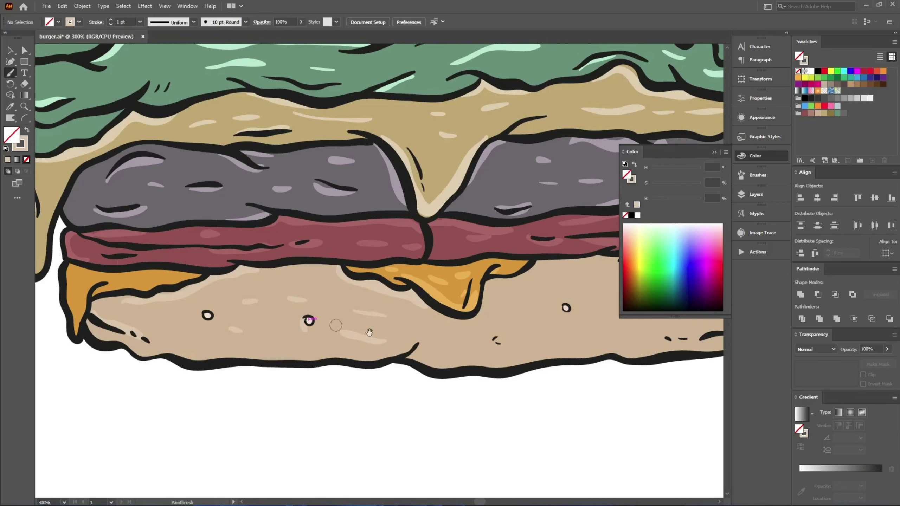
# Paint pale highlights beside the seeds, below the right-hand cheese and on the right end of the bottom bun
pyautogui.press('space')
pyautogui.moveTo(480, 349); pyautogui.dragTo(201, 341)
pyautogui.moveTo(279, 305); pyautogui.dragTo(292, 310)
pyautogui.moveTo(335, 298); pyautogui.dragTo(353, 302)
pyautogui.moveTo(323, 252); pyautogui.dragTo(436, 282)
pyautogui.moveTo(422, 331); pyautogui.dragTo(469, 308)
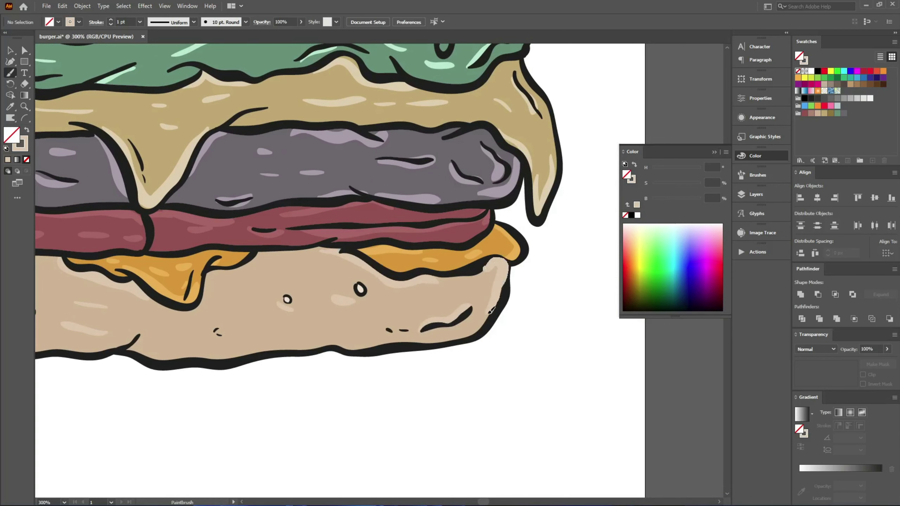
# Paint pale highlights along the lower edge of the bottom bun
pyautogui.moveTo(185, 357)
pyautogui.mouseDown()
pyautogui.moveTo(300, 343)
pyautogui.moveTo(427, 366)
pyautogui.mouseUp()
pyautogui.hscroll(-4, 300, 344)
pyautogui.moveTo(165, 369); pyautogui.dragTo(246, 362)
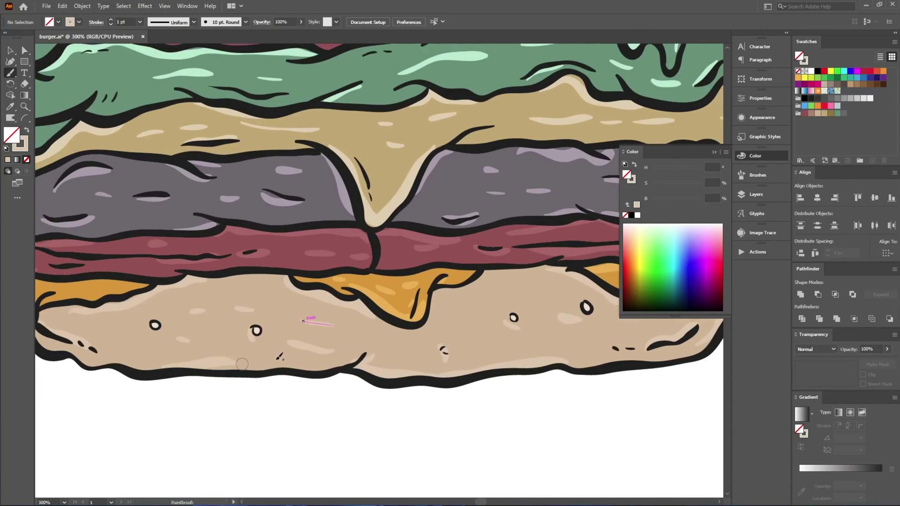
# Select all the pale mint highlight strokes across the lettuce
pyautogui.keyDown('ctrl'); pyautogui.keyDown('alt'); pyautogui.click(316, 342); pyautogui.keyUp('alt'); pyautogui.keyUp('ctrl')
pyautogui.hscroll(2, 316, 341)
pyautogui.scroll(5, 316, 341)
pyautogui.press('v')
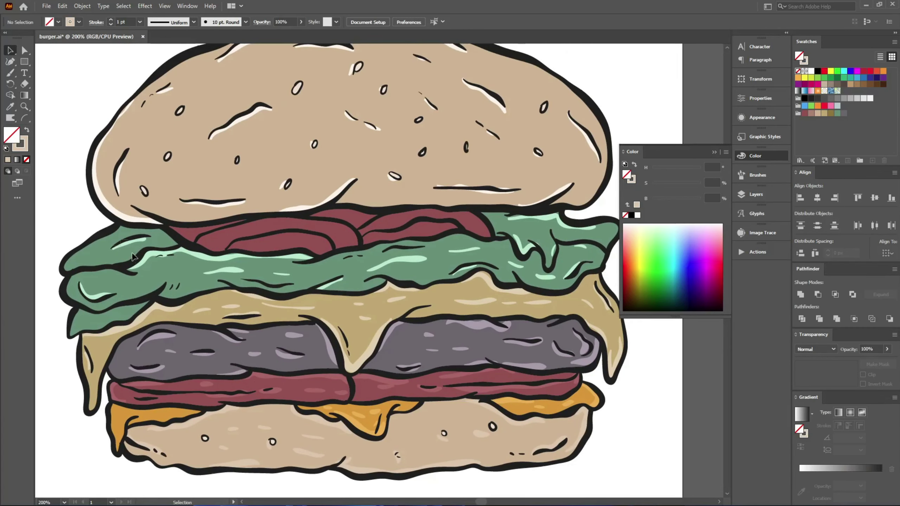
pyautogui.click(194, 271)
pyautogui.keyDown('shift'); pyautogui.click(94, 294); pyautogui.keyUp('shift')
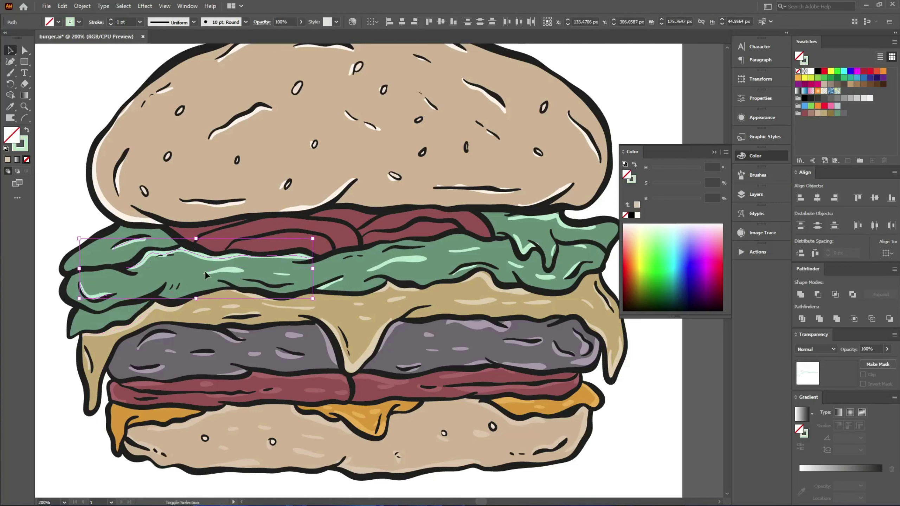
pyautogui.keyDown('shift'); pyautogui.click(407, 264); pyautogui.keyUp('shift')
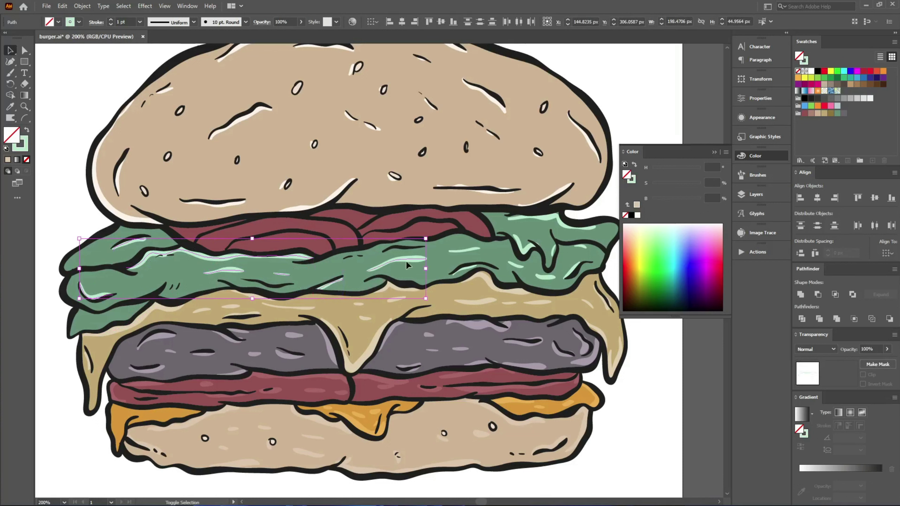
pyautogui.keyDown('shift'); pyautogui.click(514, 224); pyautogui.keyUp('shift')
pyautogui.keyDown('shift'); pyautogui.click(579, 258); pyautogui.keyUp('shift')
pyautogui.keyDown('shift'); pyautogui.click(541, 251); pyautogui.keyUp('shift')
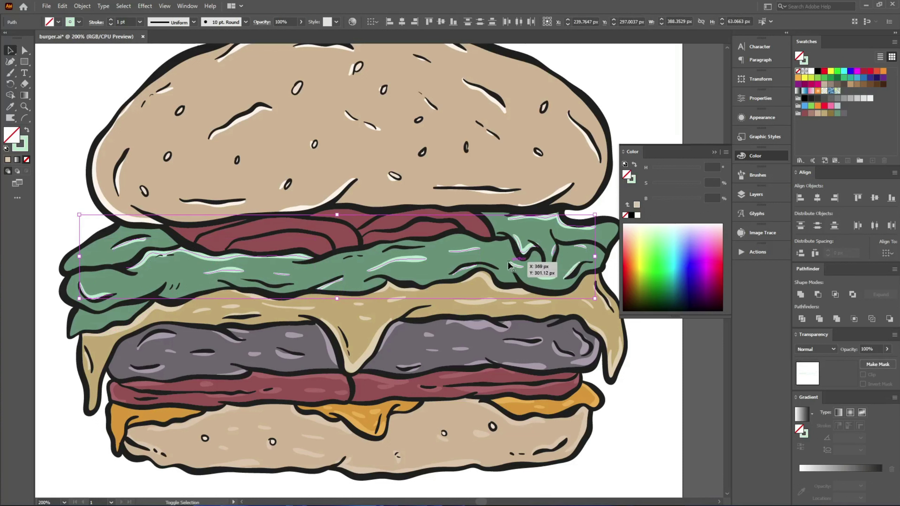
pyautogui.keyDown('shift'); pyautogui.click(513, 265); pyautogui.keyUp('shift')
pyautogui.keyDown('shift'); pyautogui.click(545, 278); pyautogui.keyUp('shift')
# Recolor the selected lettuce highlights from the lettuce green, with no fill and a stroke of H 147.86, S 29.63, B 74.12
pyautogui.press('i')
pyautogui.keyDown('shift'); pyautogui.click(491, 257); pyautogui.keyUp('shift')
pyautogui.click(27, 130)
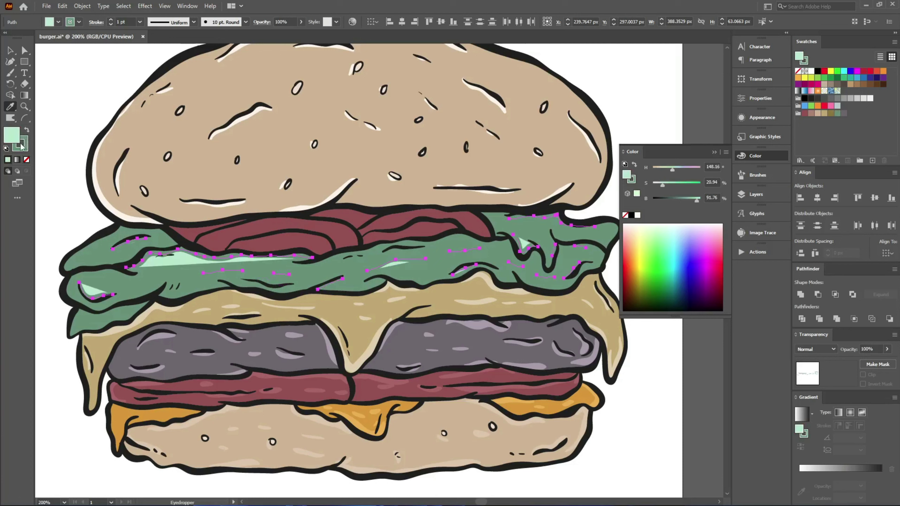
pyautogui.click(27, 159)
pyautogui.click(22, 147)
pyautogui.moveTo(681, 202); pyautogui.dragTo(688, 200)
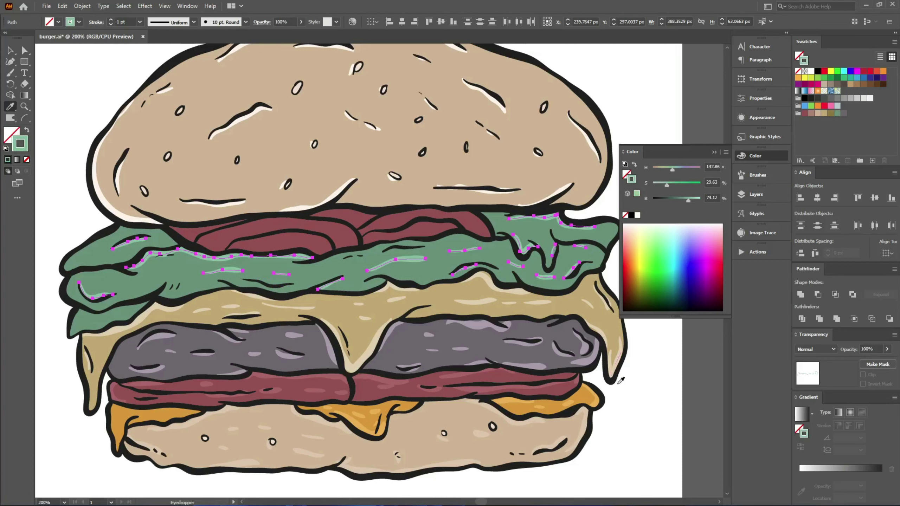
pyautogui.press('v')
pyautogui.click(637, 393)
# Pick up the lighter red of a highlight on the lower red slice for the Paintbrush
pyautogui.scroll(-1, 342, 354)
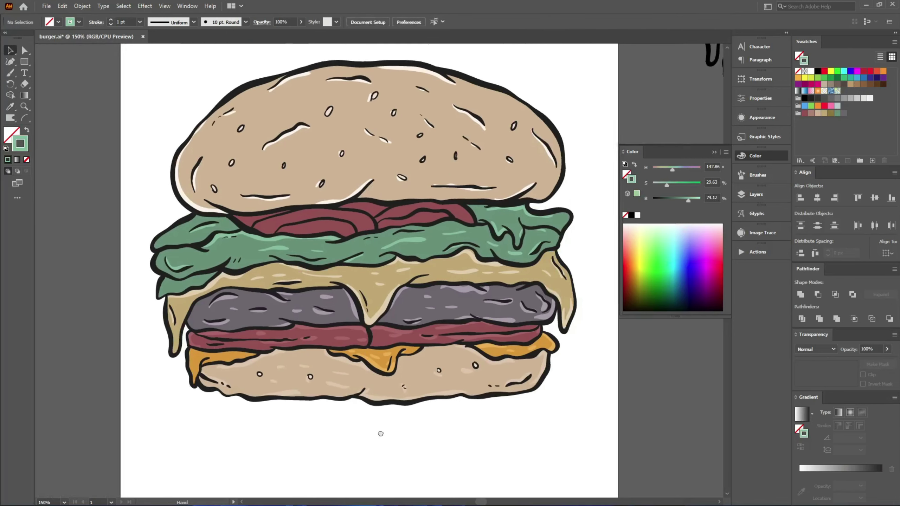
pyautogui.click(325, 380)
pyautogui.press('b')
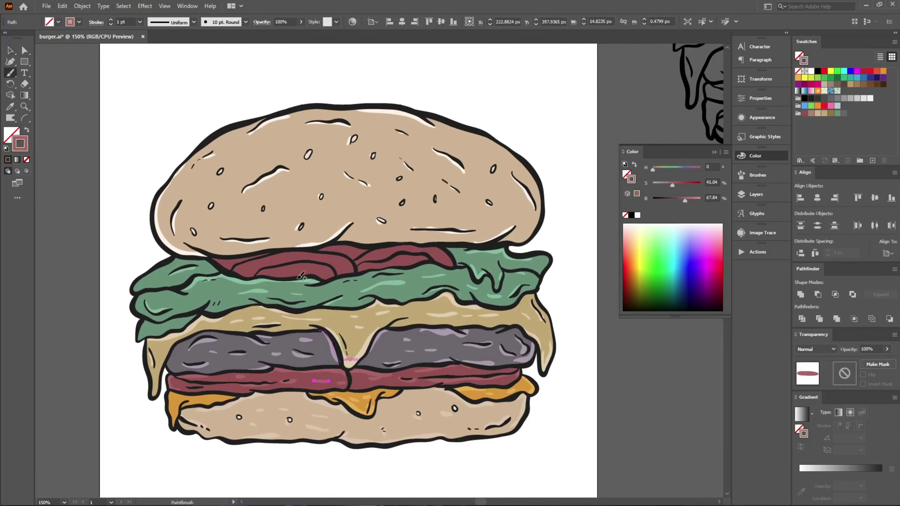
# Paint light red highlights on the folded red slices directly under the top bun
pyautogui.scroll(1, 241, 281)
pyautogui.hotkey('ctrl', 'shift', 'a')
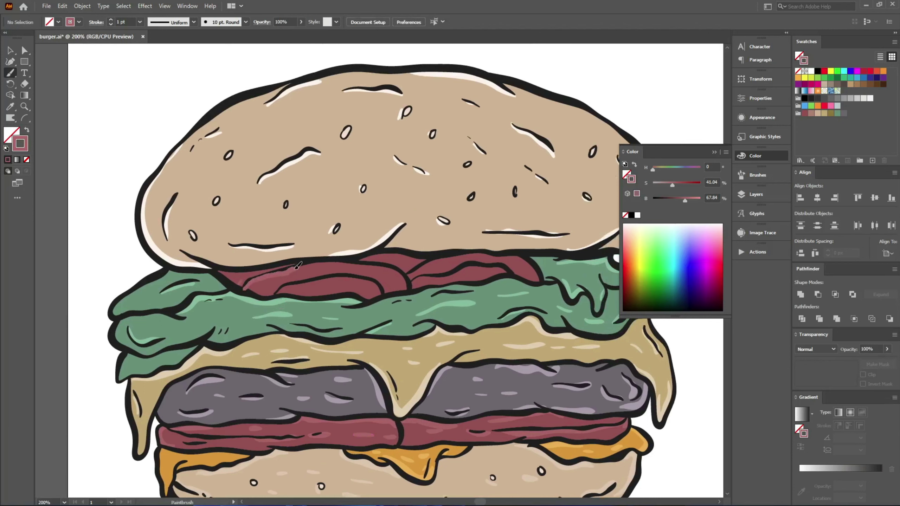
pyautogui.moveTo(418, 280); pyautogui.dragTo(345, 271)
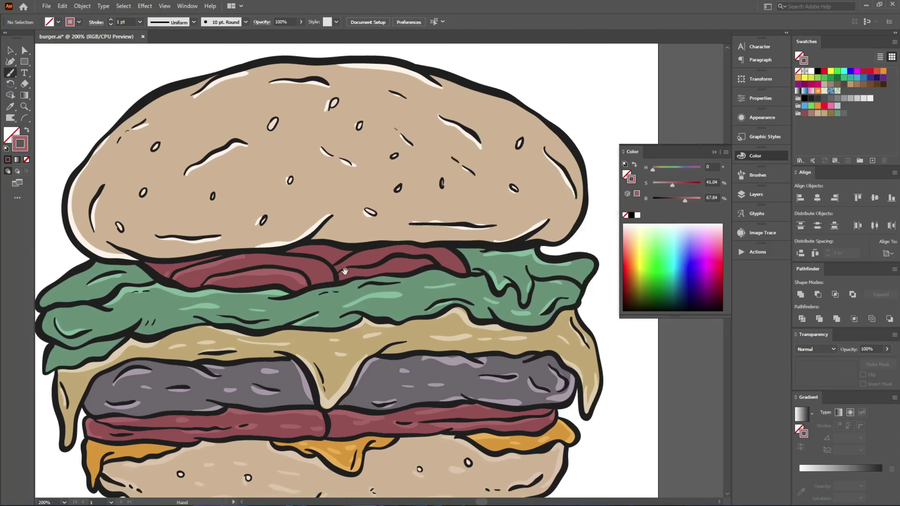
pyautogui.moveTo(400, 252); pyautogui.dragTo(410, 249)
pyautogui.moveTo(426, 251); pyautogui.dragTo(439, 263)
pyautogui.moveTo(370, 275); pyautogui.dragTo(460, 259)
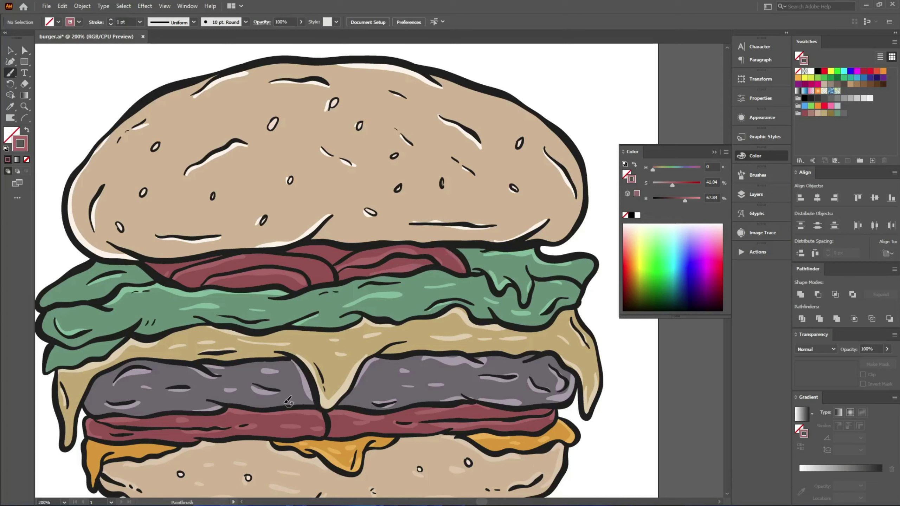
# Recolor all the patty's highlight strokes from the patty gray, with a stroke of H 300, S 8.07, B 61
pyautogui.press('v')
pyautogui.click(221, 408)
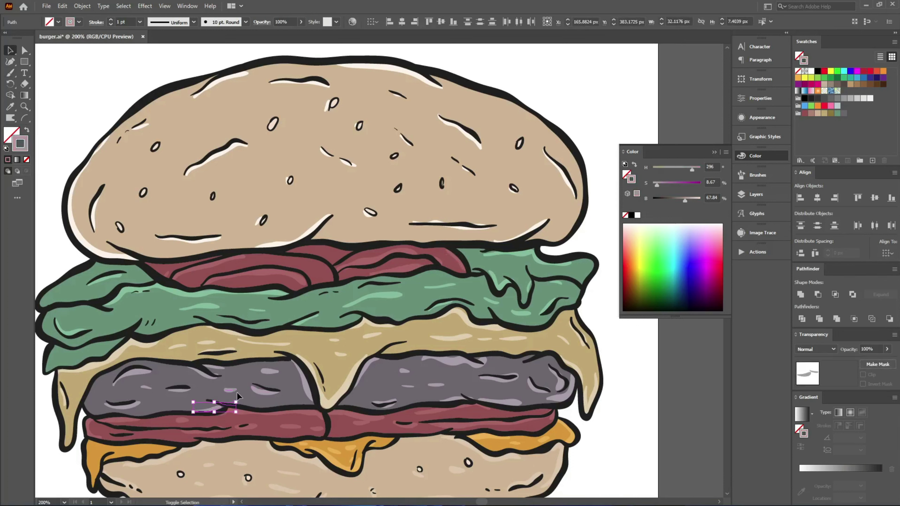
pyautogui.keyDown('shift'); pyautogui.click(208, 375); pyautogui.keyUp('shift')
pyautogui.keyDown('shift'); pyautogui.click(216, 367); pyautogui.keyUp('shift')
pyautogui.keyDown('shift'); pyautogui.click(271, 393); pyautogui.keyUp('shift')
pyautogui.keyDown('shift'); pyautogui.click(270, 372); pyautogui.keyUp('shift')
pyautogui.keyDown('shift'); pyautogui.click(114, 379); pyautogui.keyUp('shift')
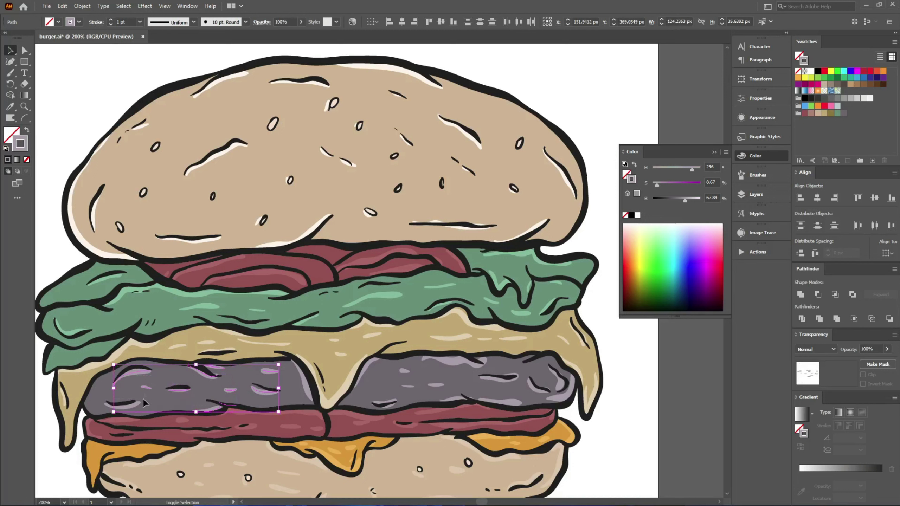
pyautogui.keyDown('shift'); pyautogui.click(388, 402); pyautogui.keyUp('shift')
pyautogui.keyDown('shift'); pyautogui.click(475, 370); pyautogui.keyUp('shift')
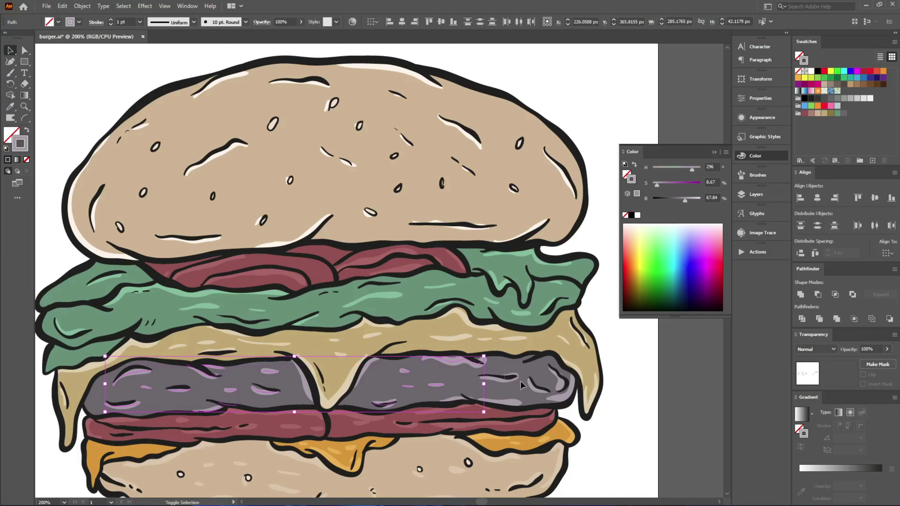
pyautogui.keyDown('shift'); pyautogui.click(560, 400); pyautogui.keyUp('shift')
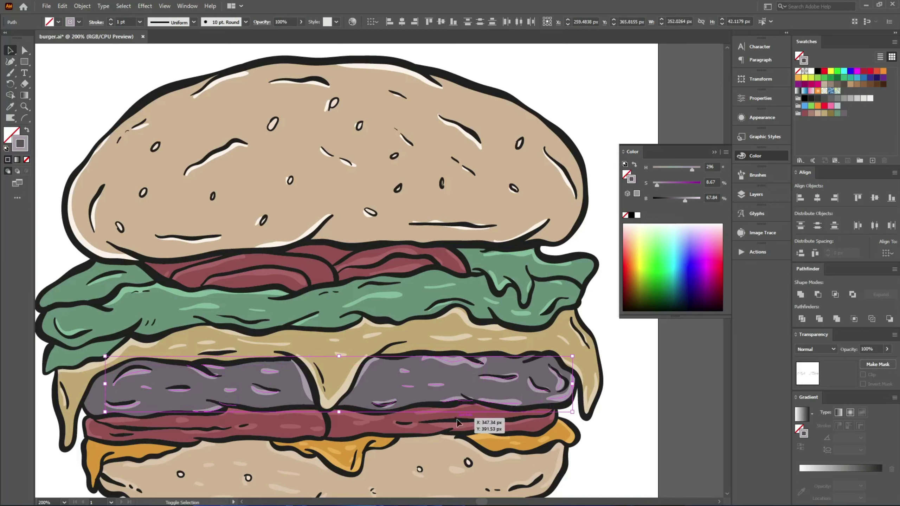
pyautogui.press('i')
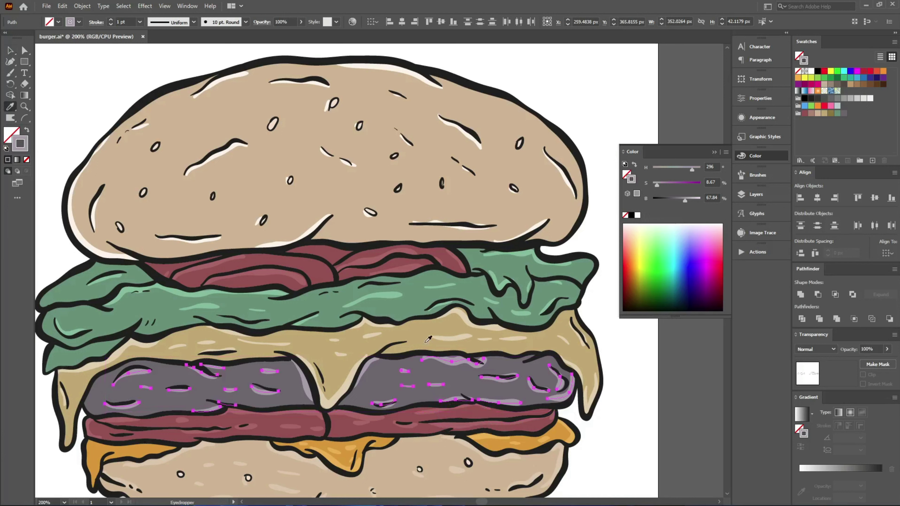
pyautogui.keyDown('shift'); pyautogui.click(432, 375); pyautogui.keyUp('shift')
pyautogui.moveTo(673, 201); pyautogui.dragTo(682, 201)
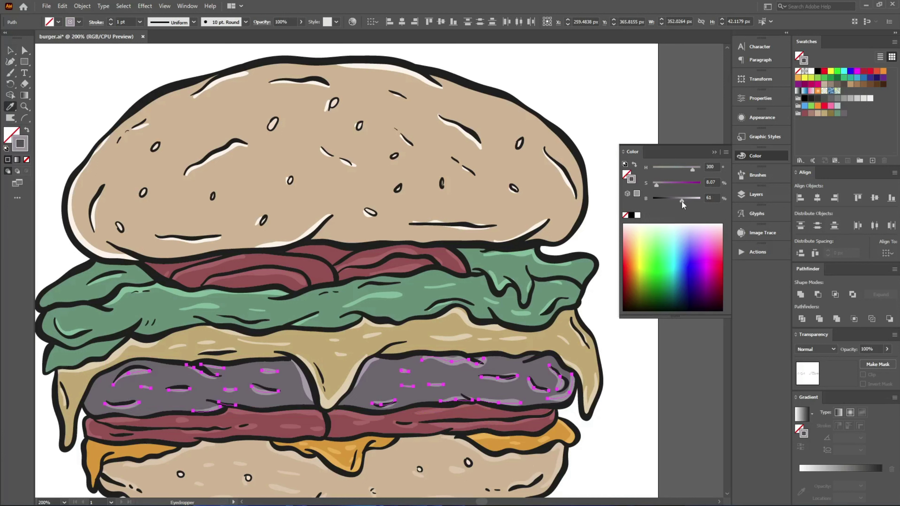
pyautogui.hotkey('ctrl', 'shift', 'a')
# Recolor the top bun's near-white highlights to match the bottom bun's highlights, with a stroke of H 30.61, S 22.07, B 87.06
pyautogui.press('z')
pyautogui.keyDown('alt'); pyautogui.click(621, 382); pyautogui.keyUp('alt')
pyautogui.moveTo(348, 206); pyautogui.dragTo(513, 373)
pyautogui.moveTo(64, 195); pyautogui.dragTo(536, 325)
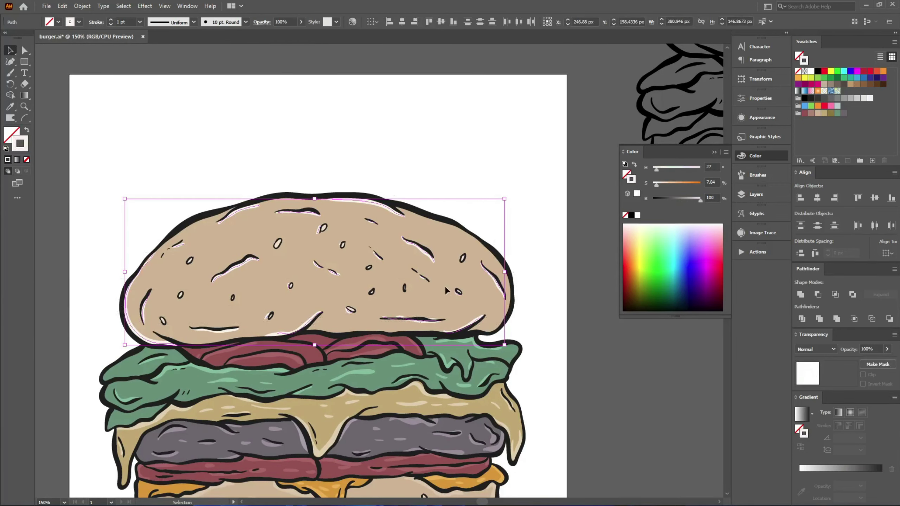
pyautogui.press('i')
pyautogui.moveTo(439, 457); pyautogui.dragTo(470, 327)
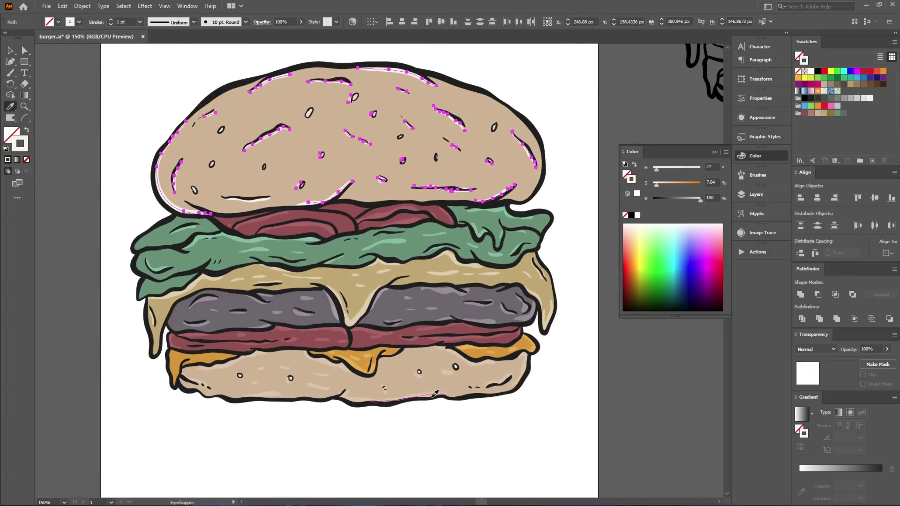
pyautogui.click(447, 373)
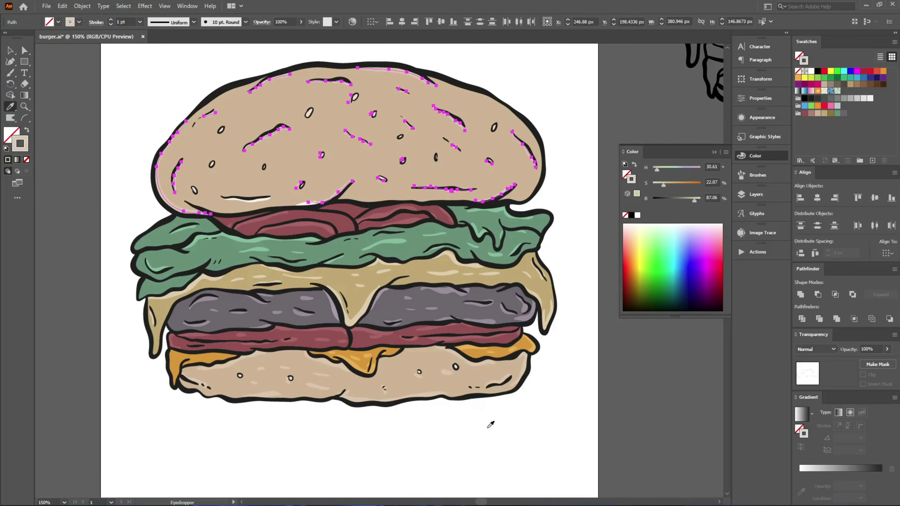
pyautogui.press('v')
pyautogui.click(479, 423)
pyautogui.keyDown('ctrl'); pyautogui.keyDown('alt'); pyautogui.click(384, 429); pyautogui.keyUp('alt'); pyautogui.keyUp('ctrl')
pyautogui.moveTo(367, 284); pyautogui.dragTo(361, 424)
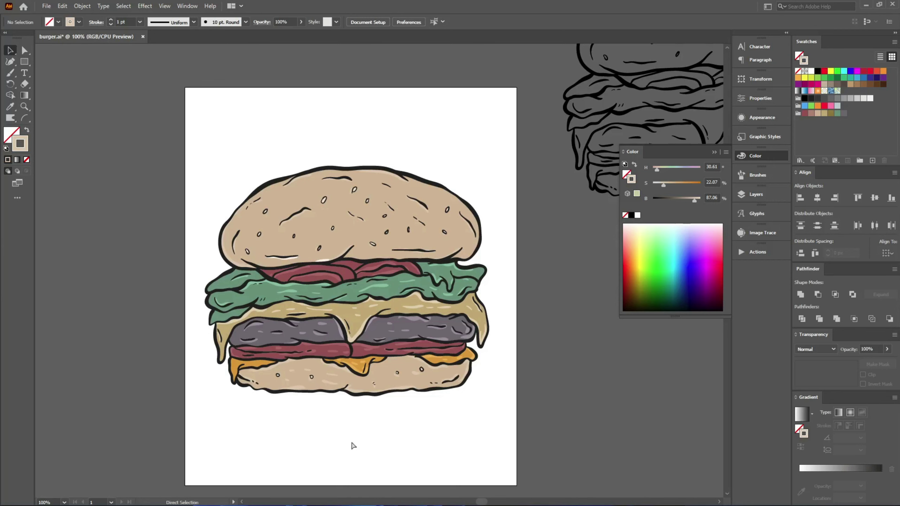
# Place a white text object on the canvas beside the artboard and enlarge it to about 44.86 pt
pyautogui.click(274, 249)
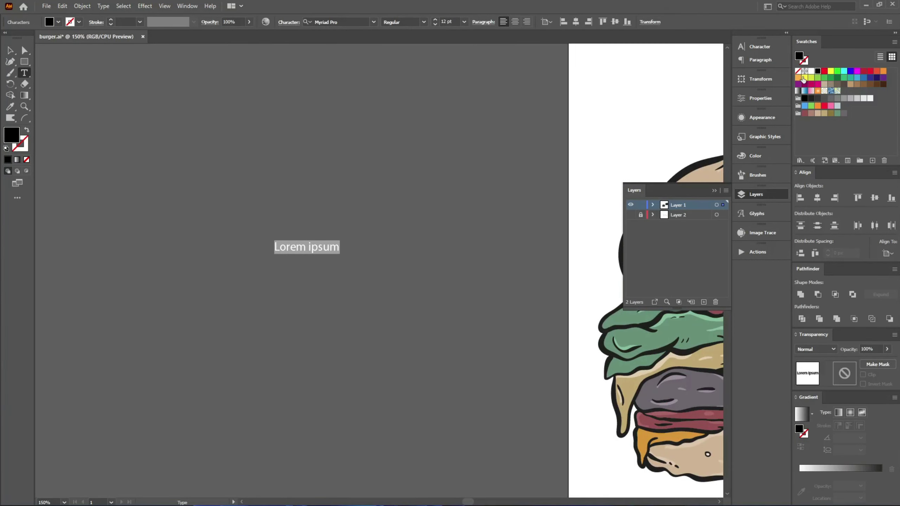
pyautogui.click(811, 71)
pyautogui.press('Escape')
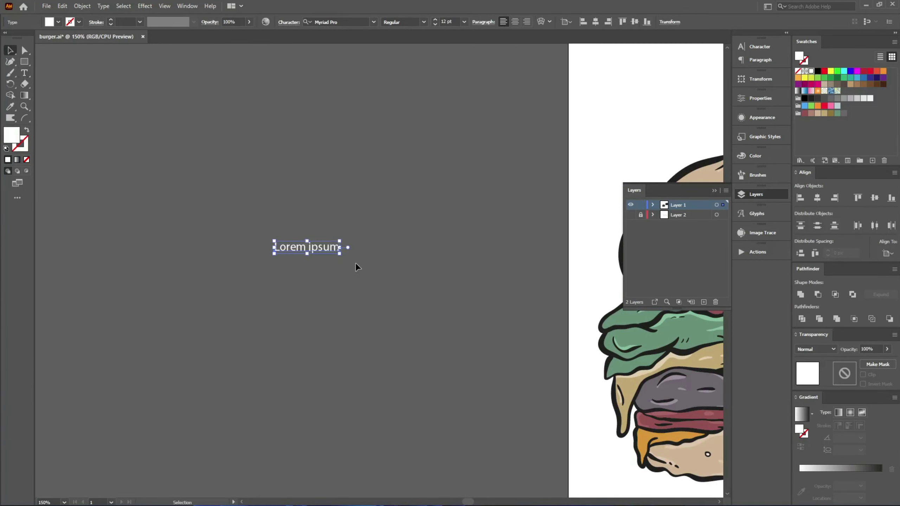
pyautogui.moveTo(340, 248); pyautogui.dragTo(518, 247)
pyautogui.moveTo(445, 250); pyautogui.dragTo(382, 220)
# Replace the placeholder text with ALWAYS and HUNGRY on two separate lines
pyautogui.doubleClick(381, 219)
pyautogui.hotkey('ctrl', 'a')
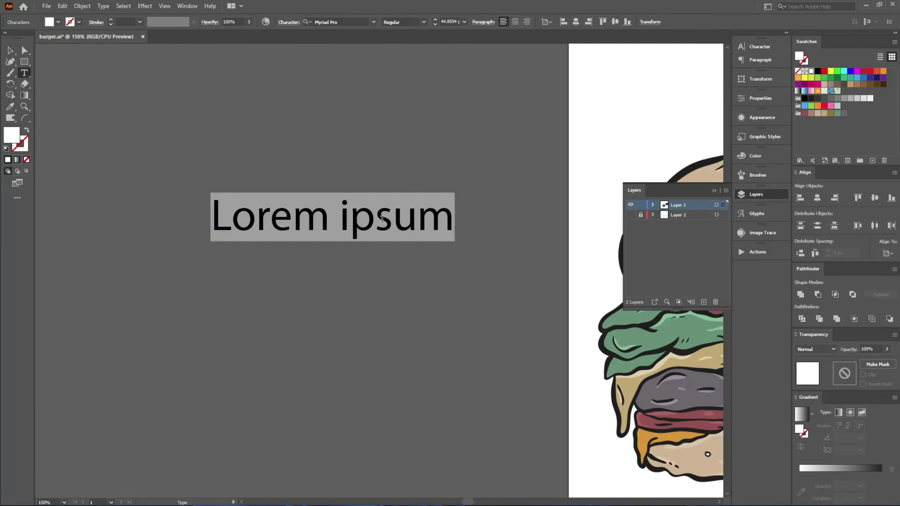
pyautogui.write('ALWAYS')
pyautogui.press('Return')
pyautogui.write('H')
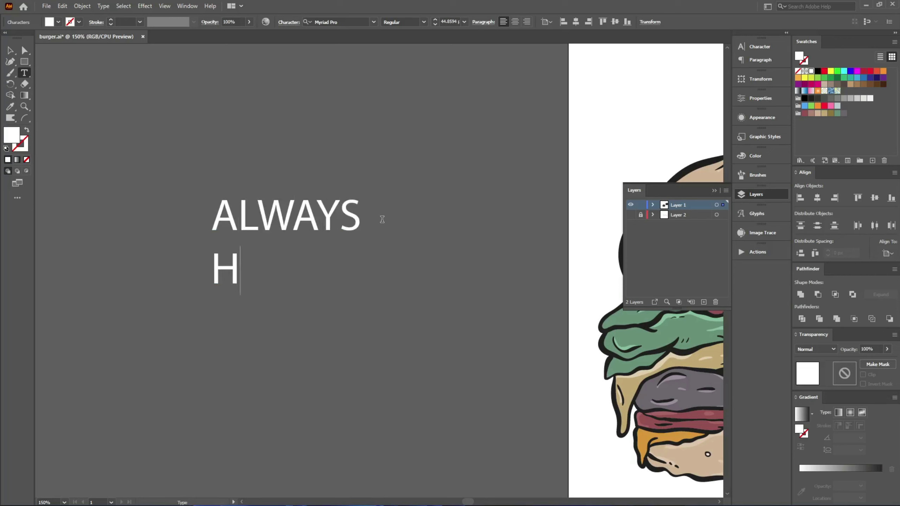
pyautogui.write('UNGRY')
pyautogui.press('Escape')
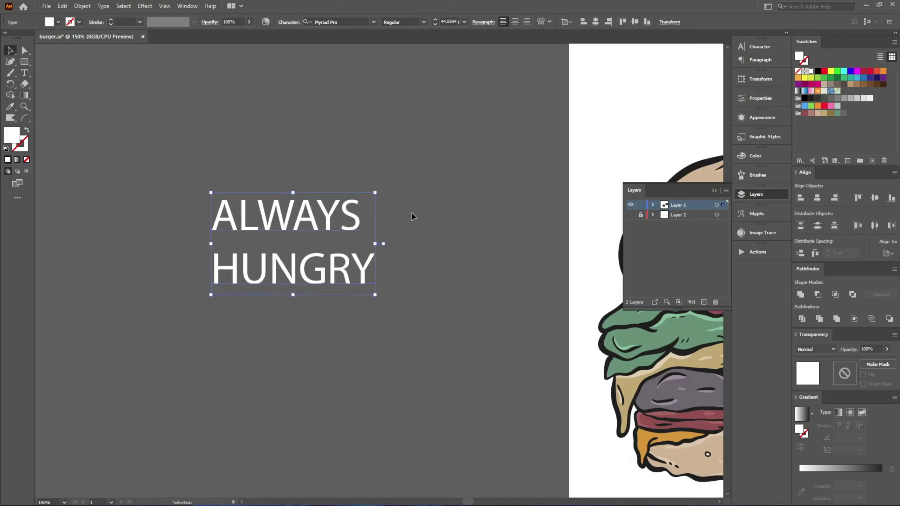
# Split the two-line text into separate text objects and fill them with black
pyautogui.click(45, 6)
pyautogui.moveTo(74, 218)
pyautogui.click(227, 230)
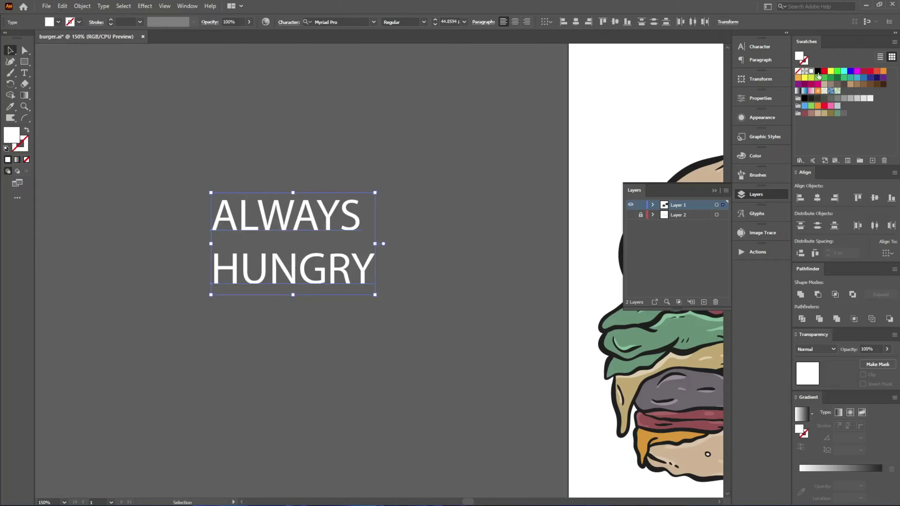
pyautogui.click(818, 74)
# Move the ALWAYS HUNGRY text onto the artboard and scale the burger down
pyautogui.click(715, 191)
pyautogui.moveTo(414, 191); pyautogui.dragTo(247, 242)
pyautogui.moveTo(128, 271); pyautogui.dragTo(541, 142)
pyautogui.moveTo(604, 255); pyautogui.dragTo(344, 227)
pyautogui.moveTo(387, 165); pyautogui.dragTo(387, 257)
# Move the ALWAYS HUNGRY text down closer to the burger and save the file
pyautogui.moveTo(339, 163); pyautogui.dragTo(339, 184)
pyautogui.click(272, 104)
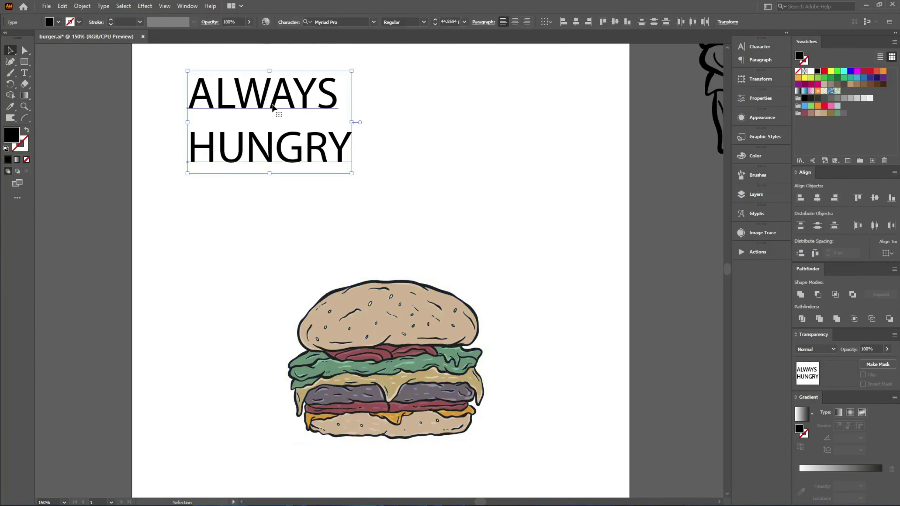
pyautogui.moveTo(272, 104); pyautogui.dragTo(267, 187)
pyautogui.click(456, 171)
pyautogui.hotkey('ctrl', 's')
# Change the font of both words to Jt Gilboys Regular
pyautogui.click(321, 177)
pyautogui.click(752, 46)
pyautogui.click(643, 59)
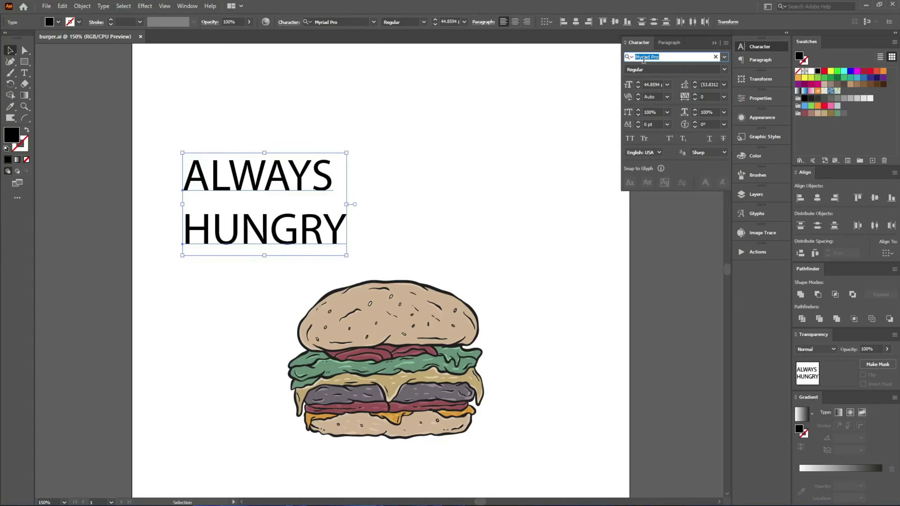
pyautogui.write('gilb')
pyautogui.click(658, 98)
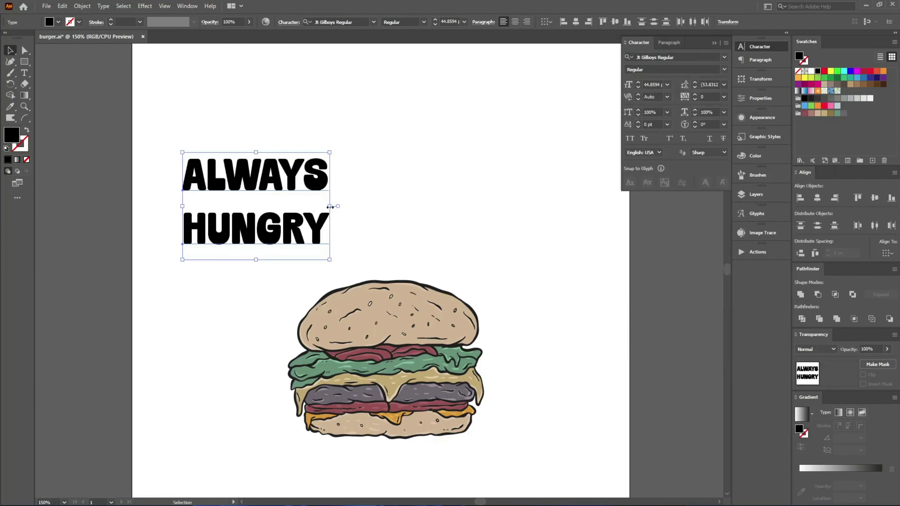
# Enlarge the lettering to about 77.3 pt, keep a duplicate of it outside the artboard, and save the file
pyautogui.moveTo(330, 207); pyautogui.dragTo(218, 151)
pyautogui.scroll(-2, 432, 217)
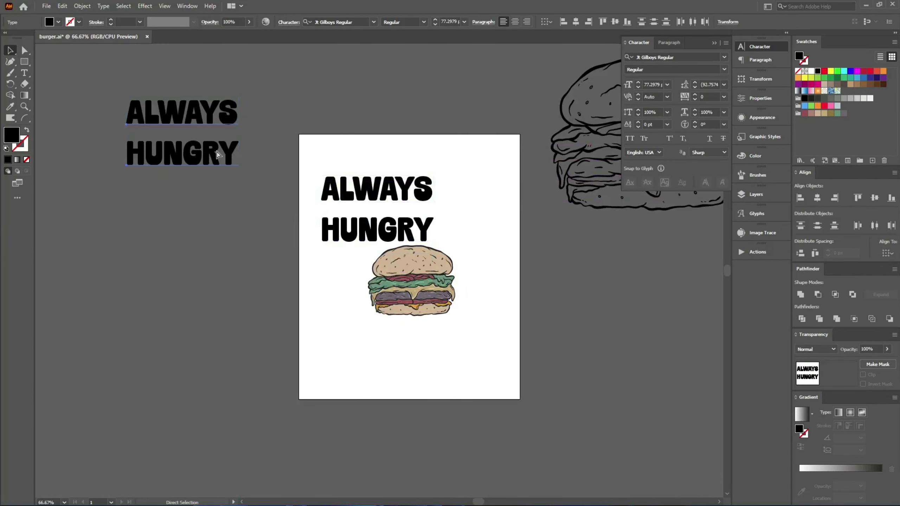
pyautogui.hotkey('ctrl', 's')
# Move the artboard lettering over the burger and expand it into shapes
pyautogui.hotkey('ctrl', '+')
pyautogui.hotkey('ctrl', '+')
pyautogui.moveTo(378, 211); pyautogui.dragTo(448, 382)
pyautogui.hotkey('ctrl', 'e')
pyautogui.press('Return')
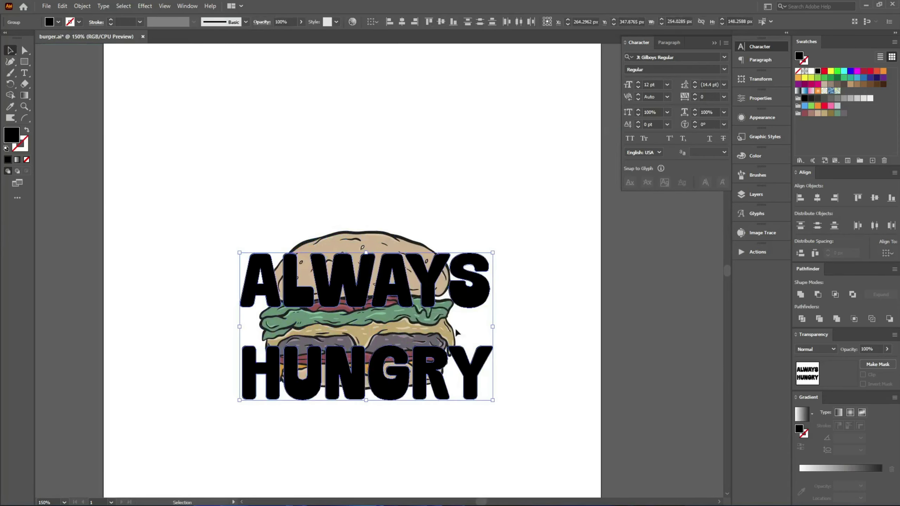
# Position ALWAYS directly above the burger and HUNGRY below it
pyautogui.click(433, 187)
pyautogui.moveTo(391, 268); pyautogui.dragTo(395, 198)
pyautogui.moveTo(390, 385); pyautogui.dragTo(395, 448)
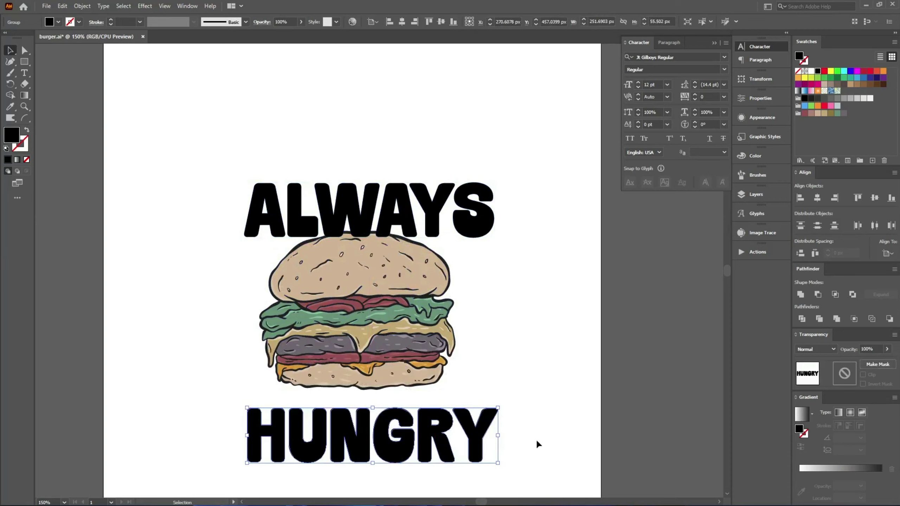
# Scale ALWAYS down to about 197 px wide so it matches the burger's width
pyautogui.click(405, 204)
pyautogui.hotkey('ctrl', '+')
pyautogui.hotkey('ctrl', '+')
pyautogui.moveTo(571, 179); pyautogui.dragTo(519, 202)
# Apply an Arc Lower warp to ALWAYS with a horizontal bend of -20%
pyautogui.hotkey('ctrl', 'alt', 'shift', 'w')
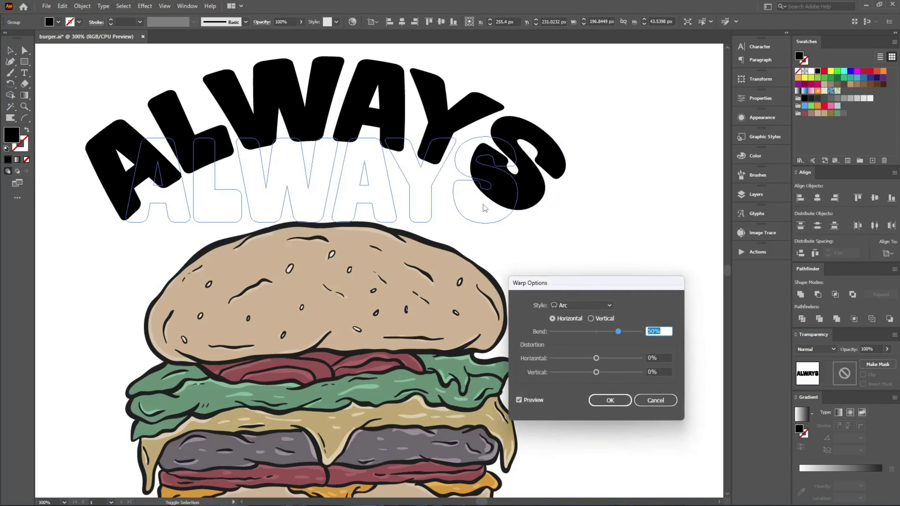
pyautogui.click(587, 307)
pyautogui.click(576, 333)
pyautogui.write('-20')
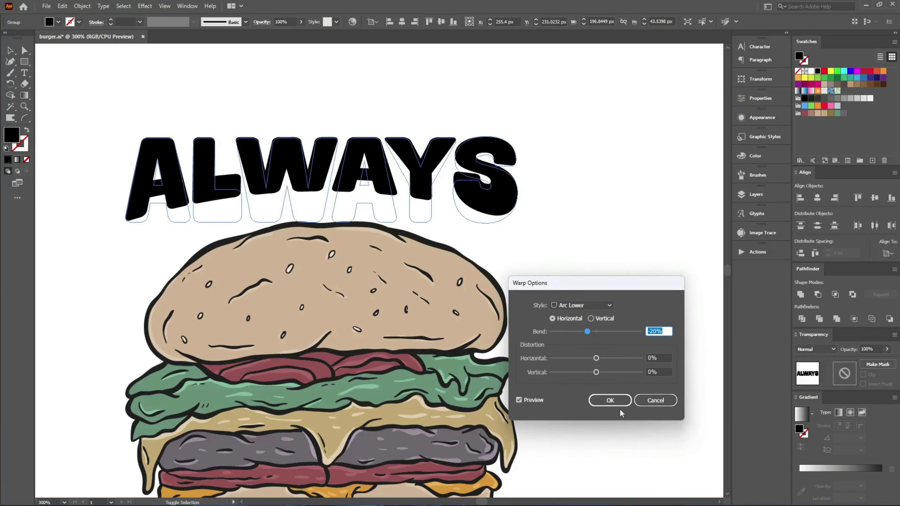
pyautogui.click(610, 400)
# Stretch ALWAYS to about 67 px tall, and lengthen its first A and its S downward around the bun's curve
pyautogui.moveTo(322, 225); pyautogui.dragTo(322, 257)
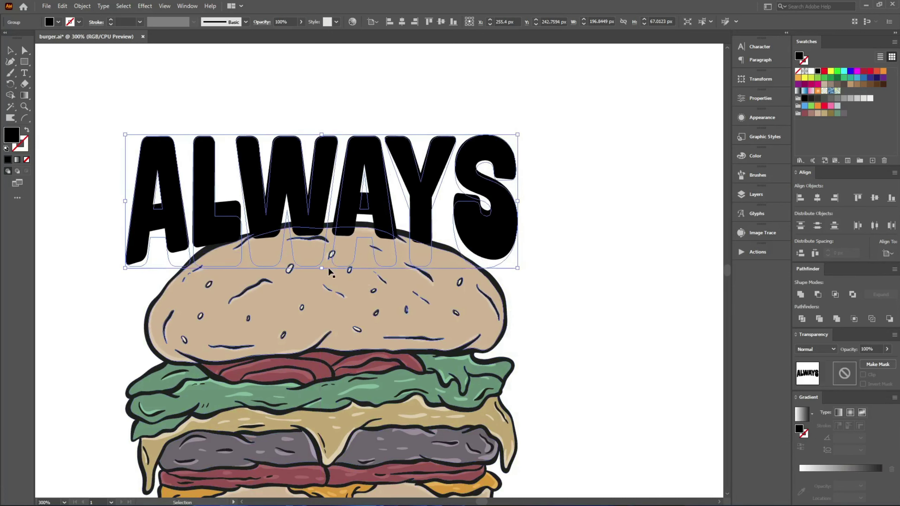
pyautogui.doubleClick(469, 235)
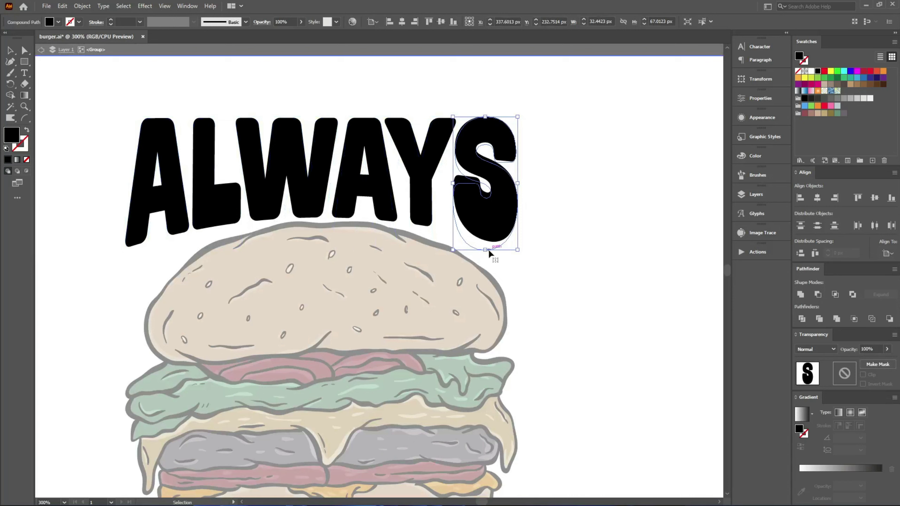
pyautogui.moveTo(489, 253); pyautogui.dragTo(490, 278)
pyautogui.moveTo(158, 233); pyautogui.dragTo(189, 246)
pyautogui.moveTo(160, 251); pyautogui.dragTo(157, 276)
pyautogui.doubleClick(572, 256)
# Expand the warped ALWAYS lettering into its final outlines and nudge it up slightly from the bun
pyautogui.click(491, 248)
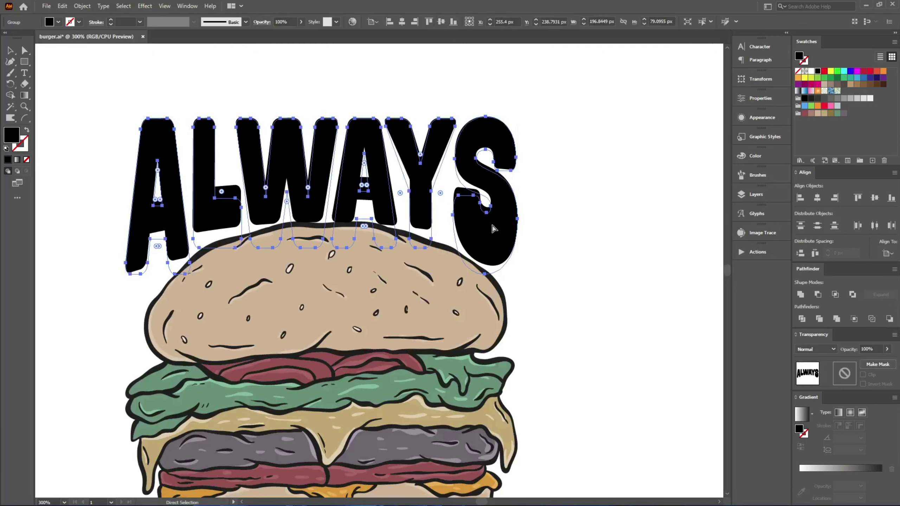
pyautogui.hotkey('ctrl', 'shift', 'e')
pyautogui.press('Up')
pyautogui.press('Up')
# Align ALWAYS and the burger on a common horizontal center
pyautogui.moveTo(584, 305); pyautogui.dragTo(395, 171)
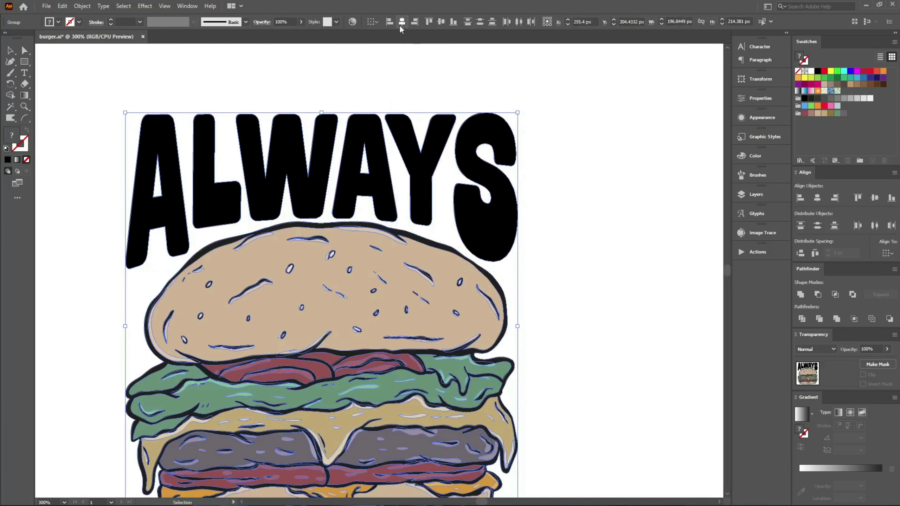
pyautogui.click(402, 23)
pyautogui.click(545, 240)
# Scale HUNGRY down to about 197 px wide and move it up close under the bottom bun
pyautogui.scroll(-2, 540, 199)
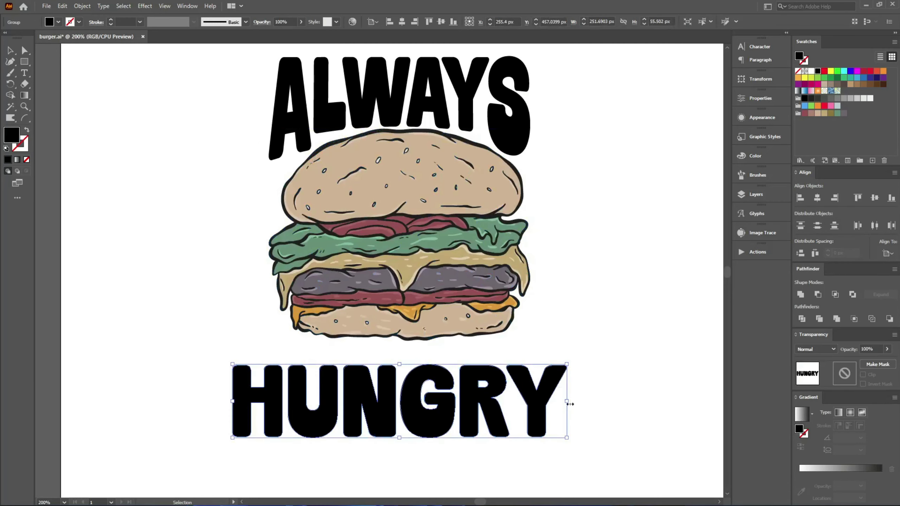
pyautogui.moveTo(569, 404); pyautogui.dragTo(528, 395)
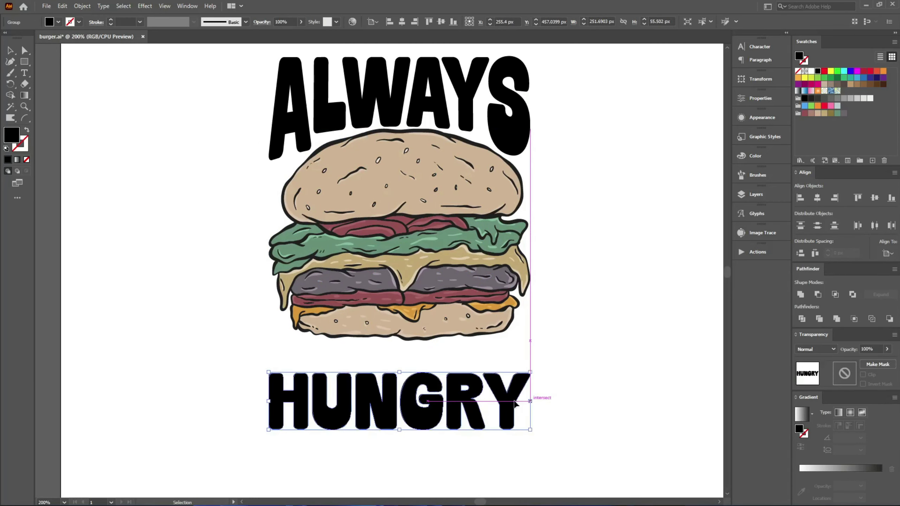
pyautogui.moveTo(479, 371); pyautogui.dragTo(478, 352)
# Apply an Arc Upper warp to HUNGRY with a horizontal bend of -20%
pyautogui.hotkey('ctrl', 'alt', 'shift', 'e')
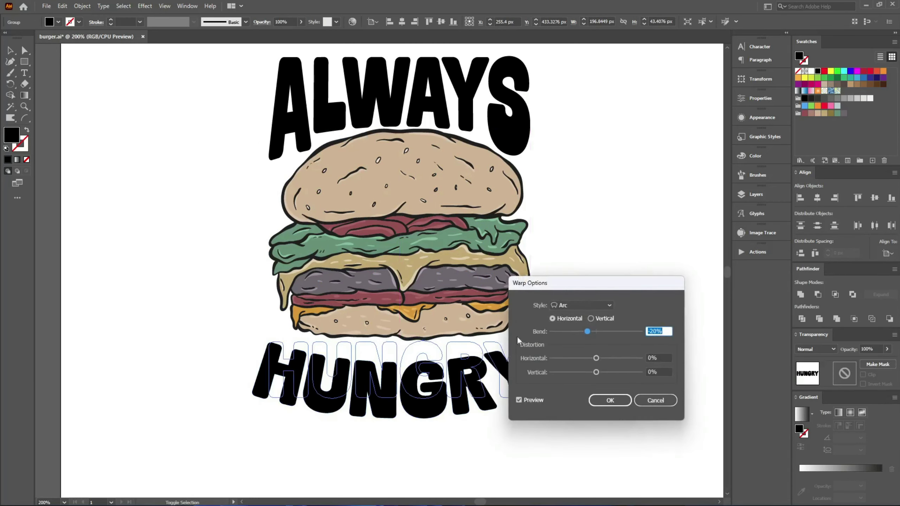
pyautogui.click(571, 306)
pyautogui.click(579, 336)
pyautogui.click(609, 400)
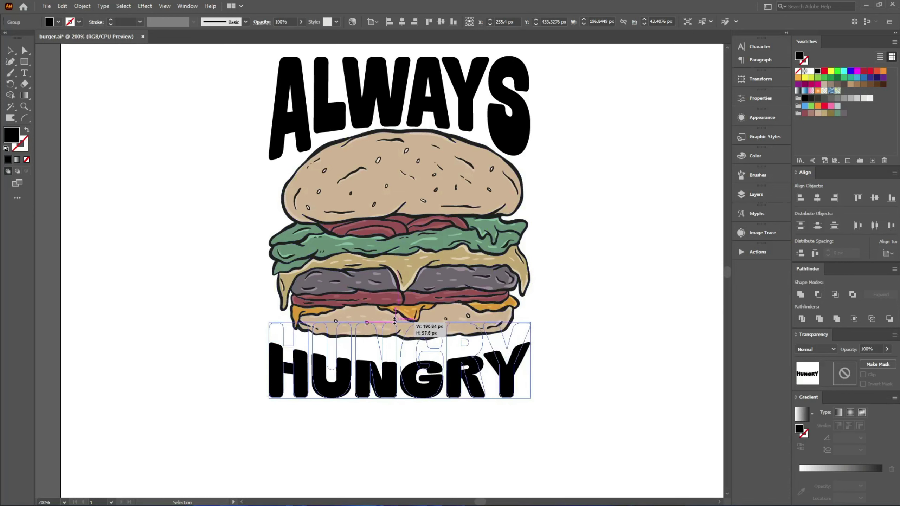
# Stretch the warped HUNGRY lettering vertically to about 54 px tall and nudge it up against the bottom bun
pyautogui.press('Down')
pyautogui.moveTo(399, 321); pyautogui.dragTo(400, 327)
pyautogui.press('Up')
pyautogui.press('Up')
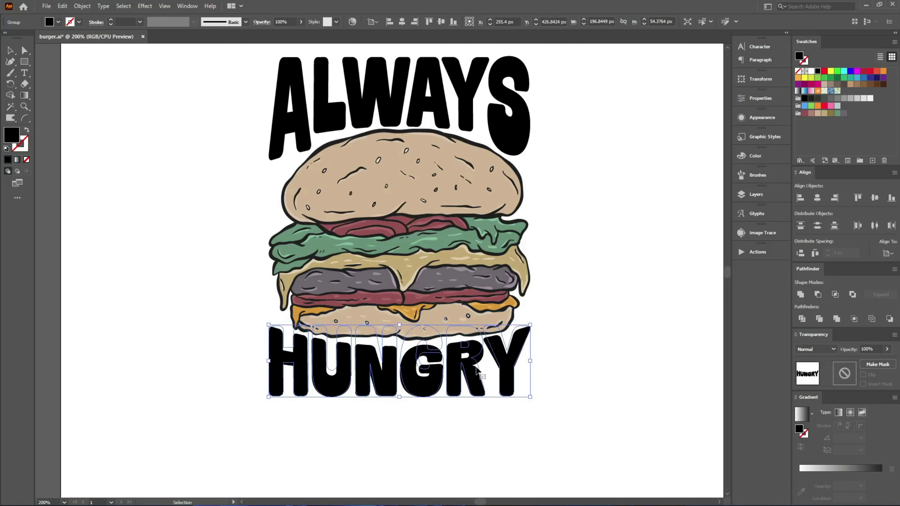
# Select the burger together with both words, save the document, and clear the selection
pyautogui.click(608, 378)
pyautogui.scroll(2, 611, 378)
pyautogui.moveTo(587, 465); pyautogui.dragTo(271, 164)
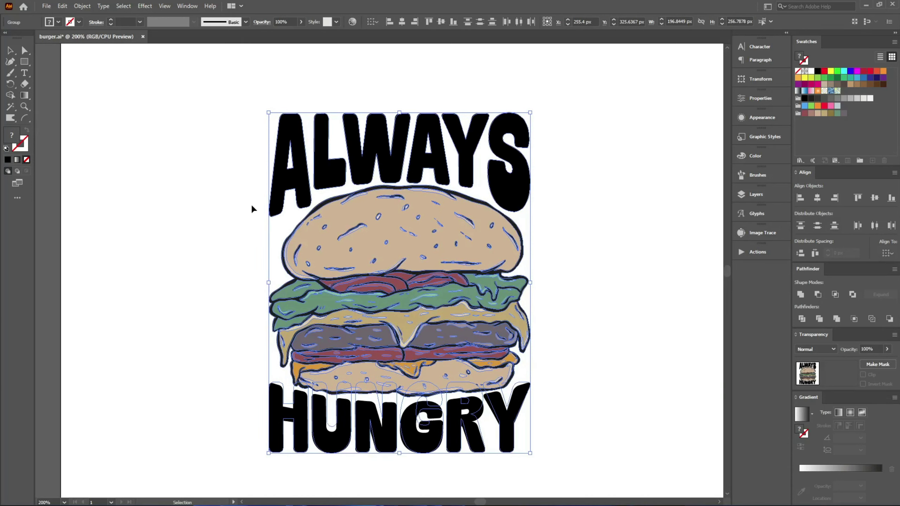
pyautogui.press('a')
pyautogui.press('v')
pyautogui.hotkey('ctrl', 's')
pyautogui.click(570, 360)
# Expand the warped HUNGRY lettering into its final outlines
pyautogui.scroll(1, 448, 459)
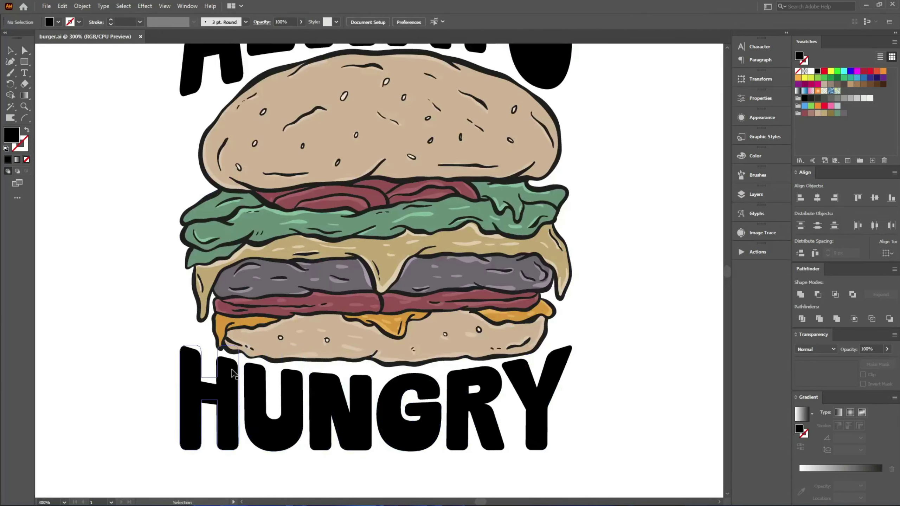
pyautogui.moveTo(592, 424); pyautogui.dragTo(511, 400)
pyautogui.hotkey('ctrl', 'e')
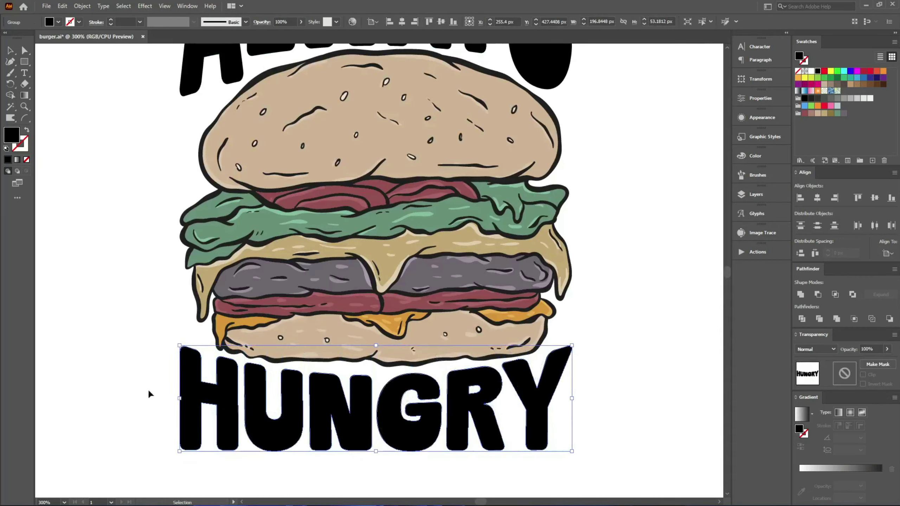
# Raise the top anchor points of the H's left stem in HUNGRY by about 5 px
pyautogui.press('a')
pyautogui.moveTo(159, 324); pyautogui.dragTo(203, 364)
pyautogui.press('Up')
pyautogui.press('Up')
pyautogui.press('Up')
pyautogui.press('Up')
pyautogui.press('Up')
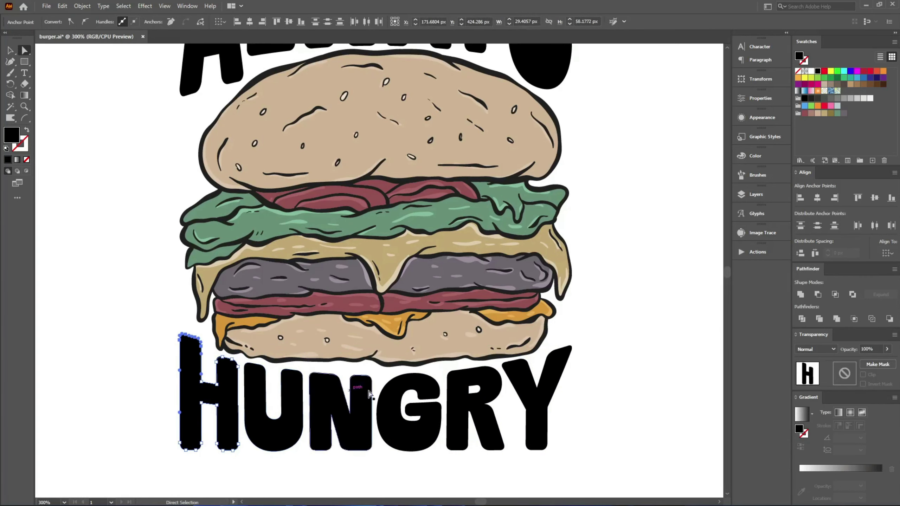
# Raise the top anchor points of the Y's right arm in HUNGRY by about 3 px
pyautogui.moveTo(587, 339); pyautogui.dragTo(546, 369)
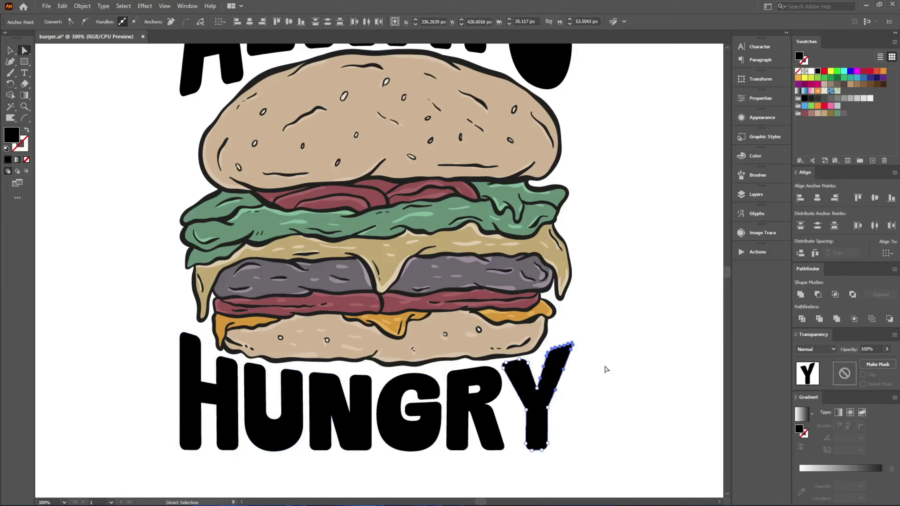
pyautogui.press('Up')
pyautogui.press('Up')
pyautogui.press('Up')
pyautogui.press('v')
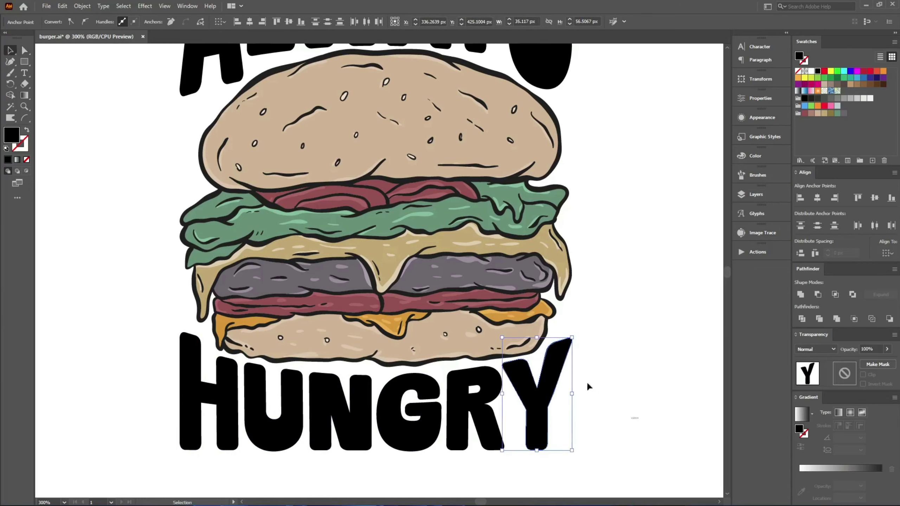
# Place vertical ruler guides along the left and right edges of the ALWAYS lettering
pyautogui.scroll(2, 586, 382)
pyautogui.hotkey('ctrl', 'a')
pyautogui.click(618, 357)
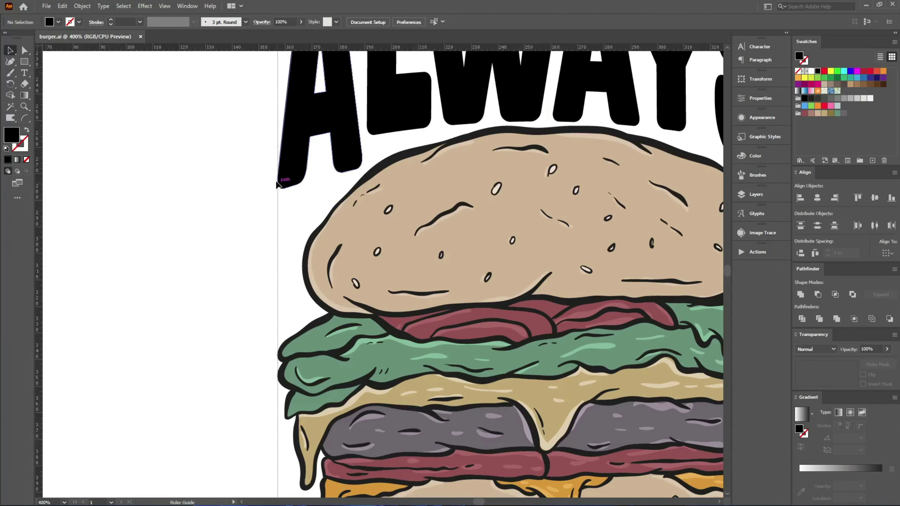
pyautogui.moveTo(277, 185)
pyautogui.mouseDown()
pyautogui.moveTo(259, 185)
pyautogui.moveTo(278, 181)
pyautogui.mouseUp()
pyautogui.scroll(-2, 191, 211)
pyautogui.moveTo(43, 192); pyautogui.dragTo(495, 213)
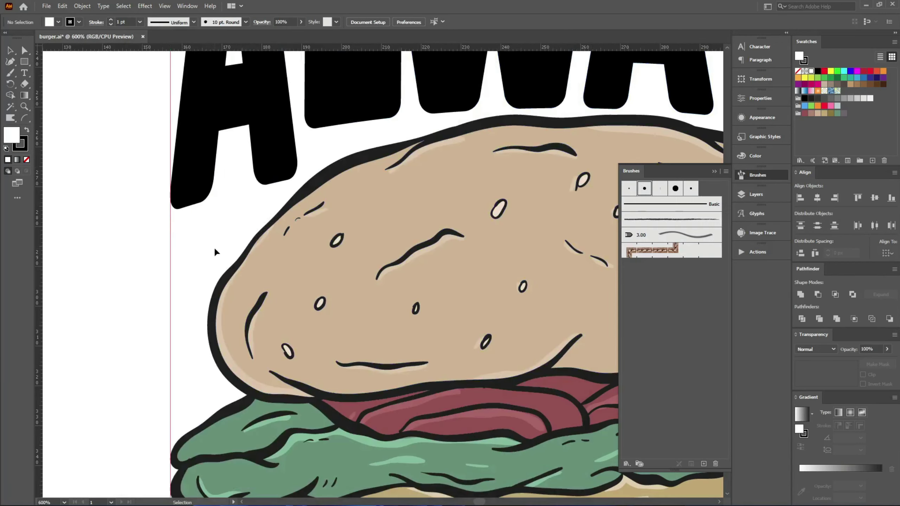
pyautogui.press('b')
pyautogui.moveTo(184, 233)
pyautogui.mouseDown()
pyautogui.moveTo(213, 253)
pyautogui.moveTo(179, 272)
pyautogui.mouseUp()
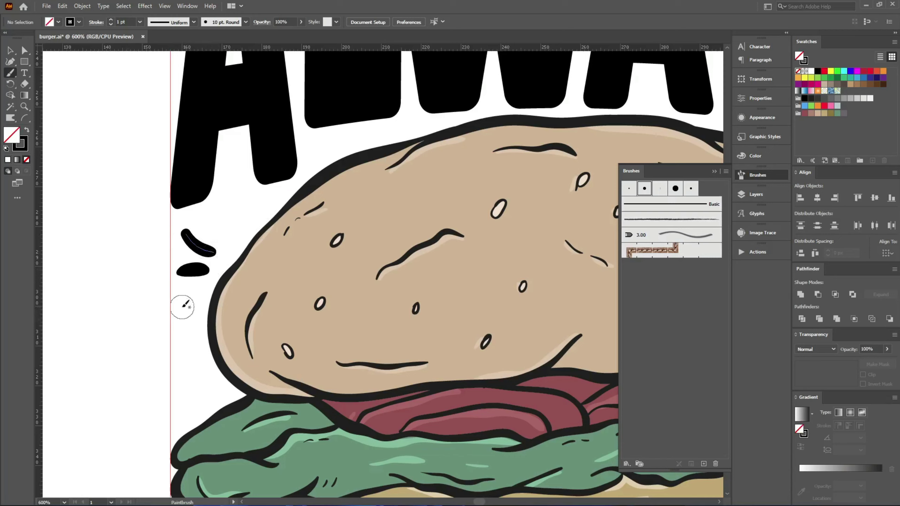
pyautogui.hotkey('ctrl', 'z')
pyautogui.hotkey('ctrl', 'z')
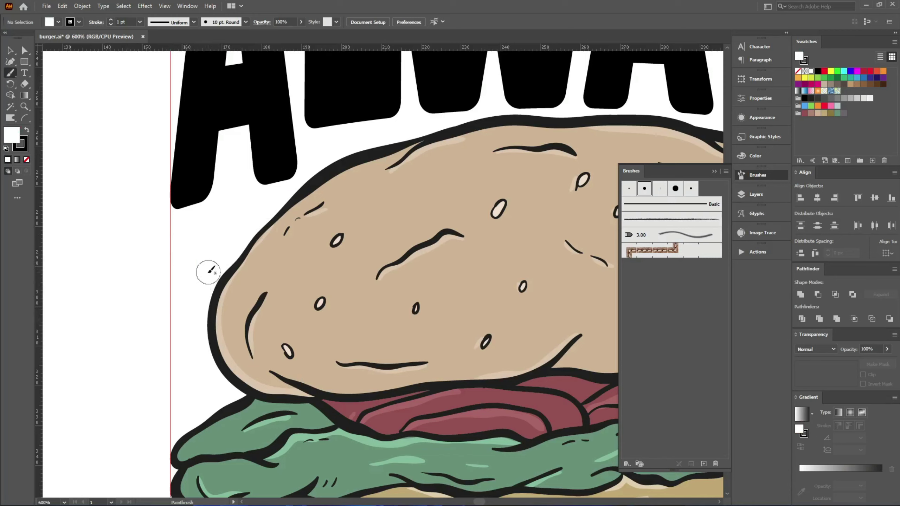
pyautogui.hotkey('ctrl', 'z')
pyautogui.moveTo(208, 272)
pyautogui.mouseDown()
pyautogui.moveTo(186, 275)
pyautogui.moveTo(183, 248)
pyautogui.mouseUp()
pyautogui.moveTo(198, 288)
pyautogui.mouseDown()
pyautogui.moveTo(178, 285)
pyautogui.moveTo(183, 262)
pyautogui.moveTo(190, 262)
pyautogui.moveTo(179, 294)
pyautogui.moveTo(190, 256)
pyautogui.moveTo(178, 294)
pyautogui.mouseUp()
pyautogui.hotkey('ctrl', 'z')
pyautogui.hotkey('ctrl', 'z')
pyautogui.hotkey('ctrl', 'z')
pyautogui.hotkey('ctrl', 'z')
pyautogui.hotkey('ctrl', 'z')
# Paint three short radiating accent strokes outside the left side of the top bun with the 10 pt round brush
pyautogui.moveTo(178, 332); pyautogui.dragTo(203, 319)
pyautogui.moveTo(237, 318); pyautogui.dragTo(194, 219)
pyautogui.hotkey('ctrl', '-')
# Paint matching short radiating accent strokes outside the right side of the top bun
pyautogui.moveTo(431, 315); pyautogui.dragTo(305, 327)
pyautogui.moveTo(542, 391)
pyautogui.mouseDown()
pyautogui.moveTo(403, 298)
pyautogui.moveTo(332, 391)
pyautogui.mouseUp()
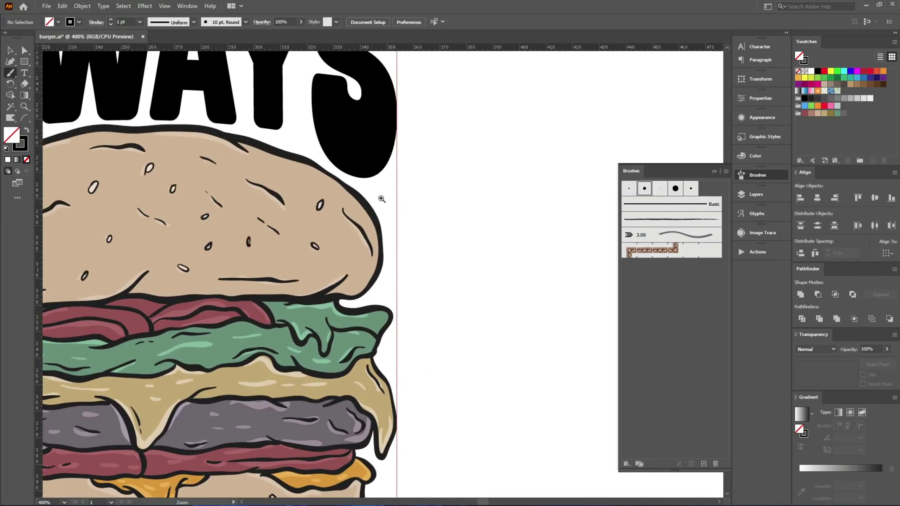
pyautogui.click(392, 212)
pyautogui.moveTo(348, 257)
pyautogui.mouseDown()
pyautogui.moveTo(366, 242)
pyautogui.moveTo(375, 308)
pyautogui.moveTo(362, 294)
pyautogui.moveTo(373, 302)
pyautogui.mouseUp()
pyautogui.hotkey('ctrl', 'z')
pyautogui.hotkey('ctrl', 'z')
pyautogui.keyDown('ctrl'); pyautogui.keyDown('alt'); pyautogui.click(439, 316); pyautogui.keyUp('alt'); pyautogui.keyUp('ctrl')
# Paint a cluster of three dots between the A of ALWAYS and the upper left of the bun
pyautogui.moveTo(191, 351)
pyautogui.mouseDown()
pyautogui.moveTo(458, 295)
pyautogui.moveTo(491, 248)
pyautogui.mouseUp()
pyautogui.keyDown('ctrl'); pyautogui.keyDown('alt'); pyautogui.click(397, 265); pyautogui.keyUp('alt'); pyautogui.keyUp('ctrl')
pyautogui.keyDown('alt'); pyautogui.click(398, 264); pyautogui.keyUp('alt')
pyautogui.keyDown('ctrl'); pyautogui.click(209, 269); pyautogui.keyUp('ctrl')
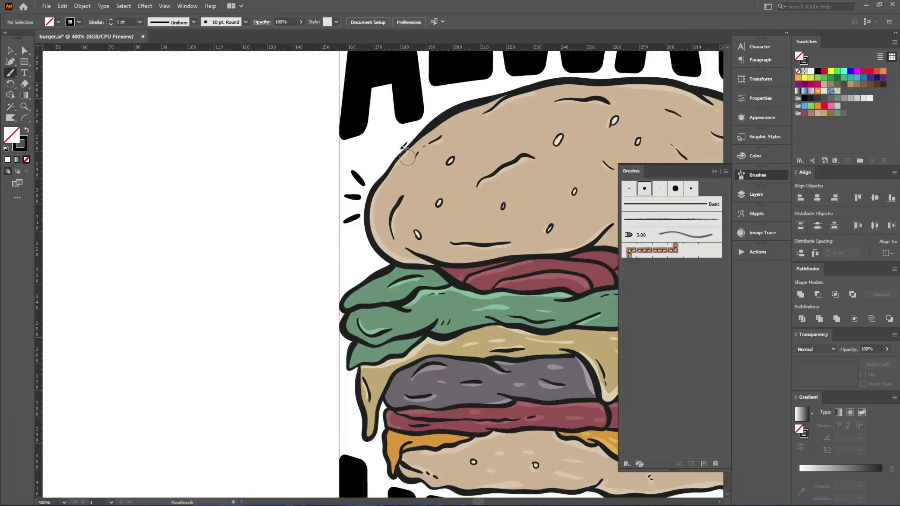
pyautogui.click(384, 140)
pyautogui.click(391, 146)
pyautogui.click(380, 153)
# Paint a cluster of four small dots above the left end of the lettuce
pyautogui.moveTo(354, 251); pyautogui.dragTo(298, 231)
pyautogui.click(300, 254)
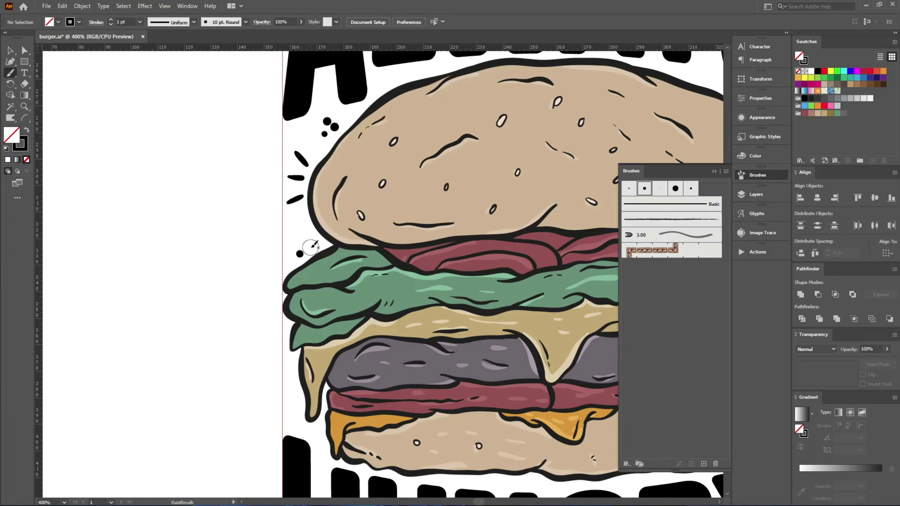
pyautogui.click(311, 247)
pyautogui.click(303, 243)
pyautogui.click(311, 238)
# Paint small dot clusters beside the left and right cheese drips and beneath the bottom bun
pyautogui.moveTo(404, 410); pyautogui.dragTo(308, 283)
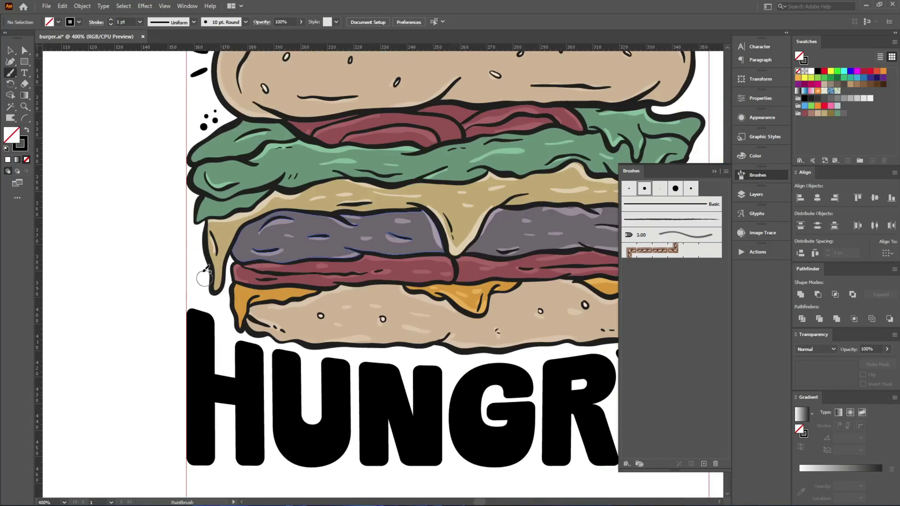
pyautogui.scroll(-2, 220, 291)
pyautogui.hscroll(3, 220, 290)
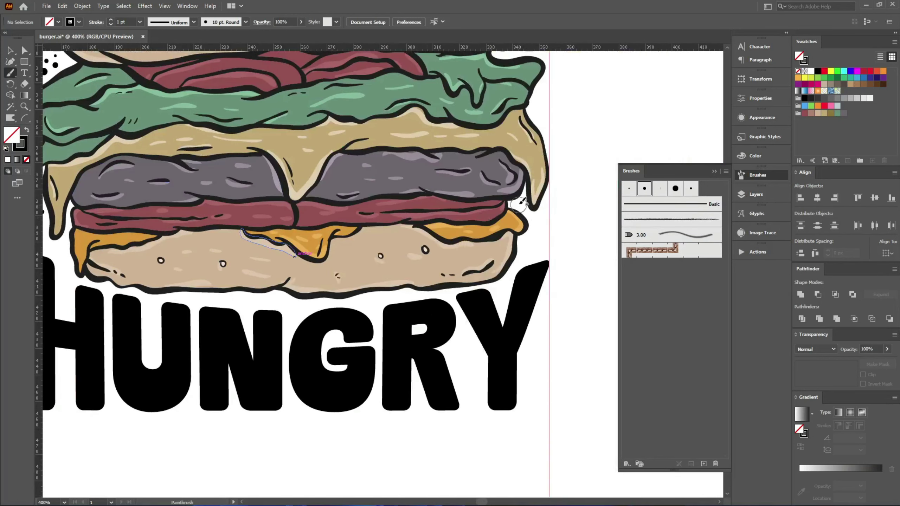
pyautogui.hscroll(-5, 390, 293)
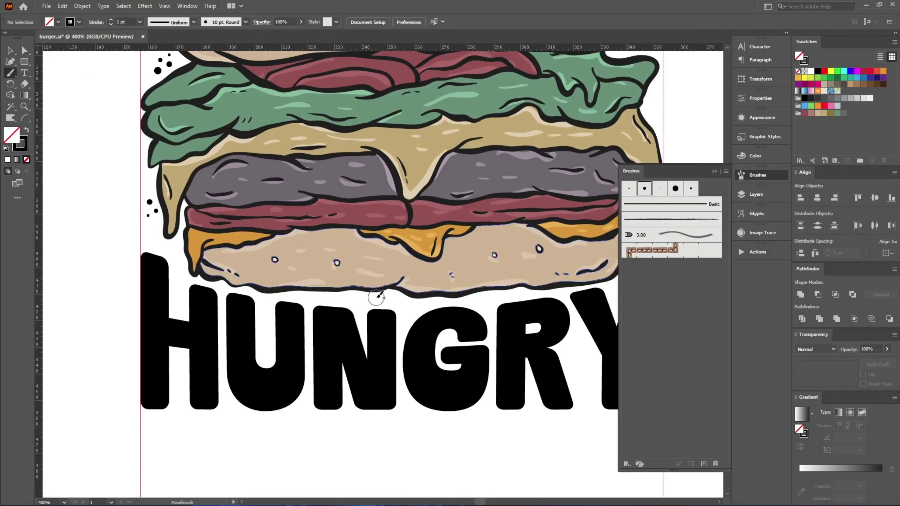
pyautogui.scroll(6, 466, 315)
pyautogui.hscroll(3, 466, 315)
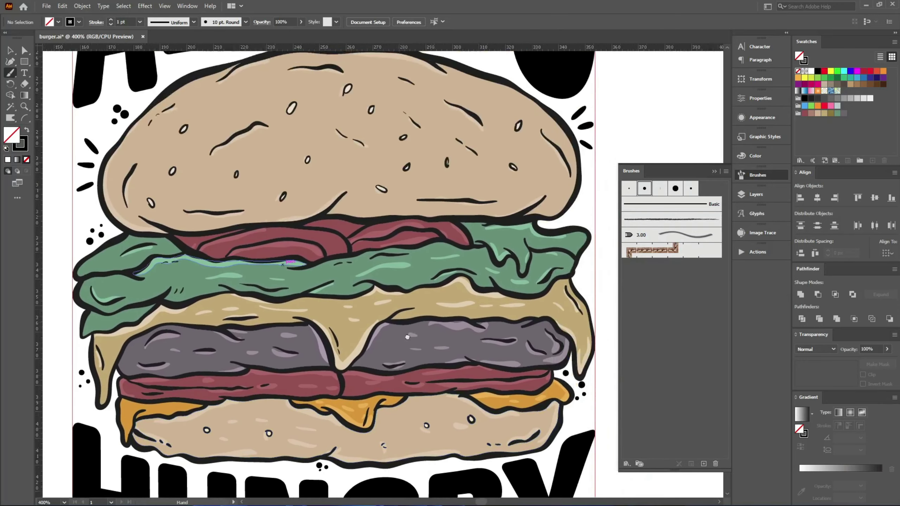
# Paint a cluster of four small dots above the right end of the lettuce
pyautogui.click(514, 322)
pyautogui.click(524, 319)
pyautogui.click(522, 327)
pyautogui.click(521, 313)
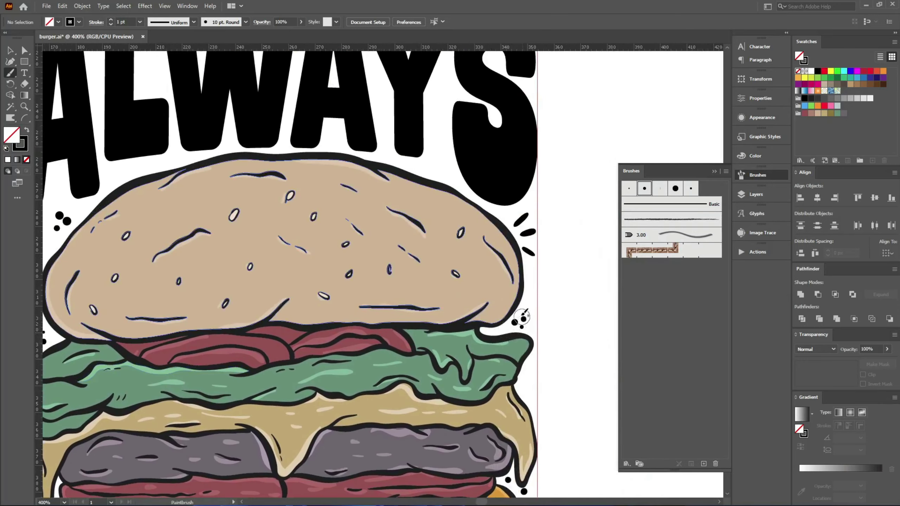
pyautogui.keyDown('ctrl'); pyautogui.keyDown('alt'); pyautogui.click(539, 339); pyautogui.keyUp('alt'); pyautogui.keyUp('ctrl')
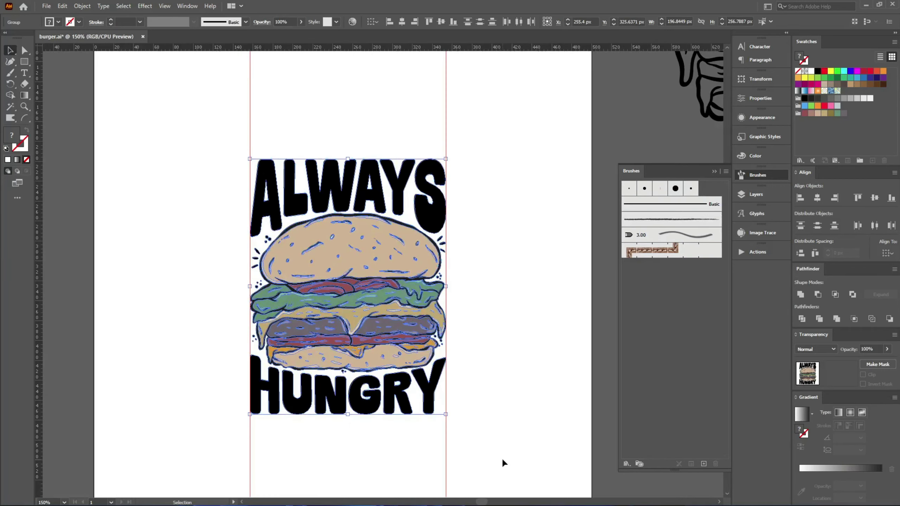
# Recolor the ALWAYS lettering with the orange sampled from the cheese at the bottom bun, after trying the bun tan and cheese yellow
pyautogui.click(305, 464)
pyautogui.click(307, 166)
pyautogui.press('i')
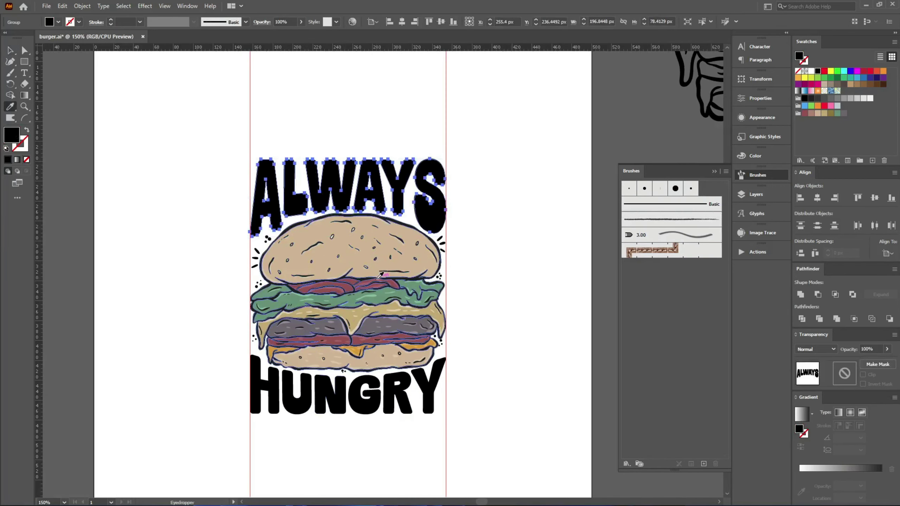
pyautogui.click(390, 248)
pyautogui.hotkey('ctrl', '+')
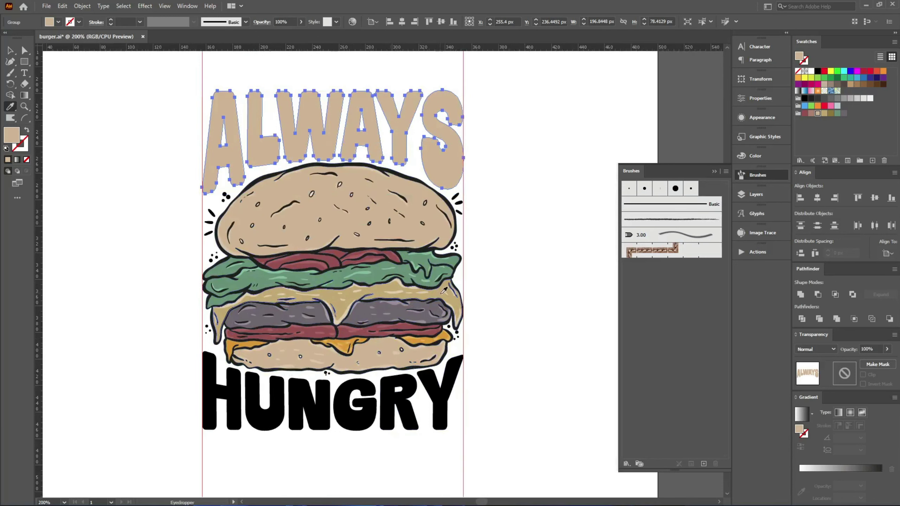
pyautogui.click(445, 292)
pyautogui.click(447, 339)
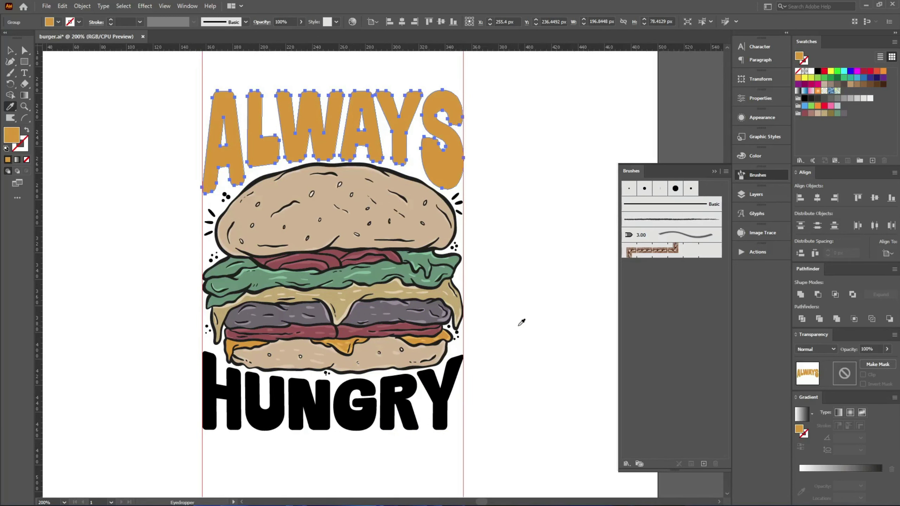
# Recolor the HUNGRY lettering with the orange sampled from ALWAYS
pyautogui.press('v')
pyautogui.click(432, 420)
pyautogui.press('i')
pyautogui.click(446, 158)
pyautogui.press('v')
pyautogui.click(529, 253)
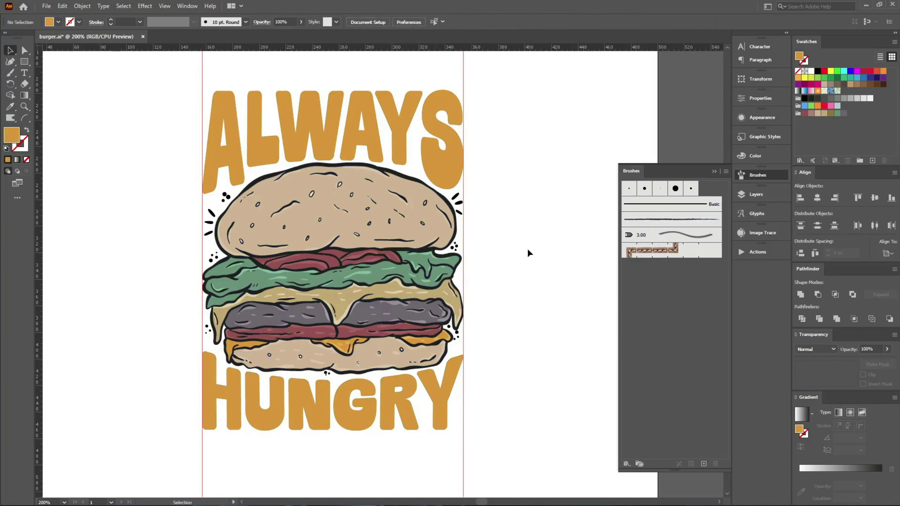
# Try the lettuce green as the fill color of the ALWAYS lettering
pyautogui.scroll(1, 252, 210)
pyautogui.click(211, 128)
pyautogui.press('i')
pyautogui.click(372, 313)
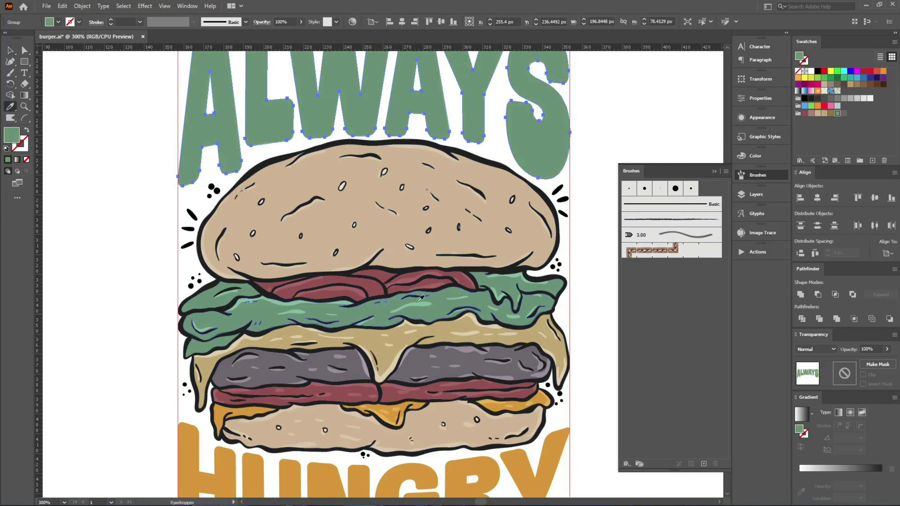
pyautogui.press('v')
pyautogui.click(588, 182)
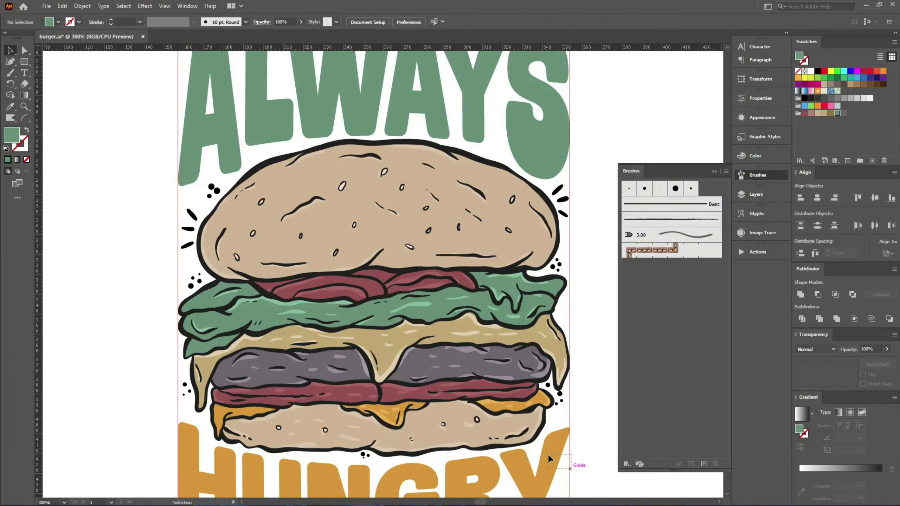
# Try the tomato red and bun tan on the HUNGRY lettering, ending back on the cheese orange
pyautogui.moveTo(548, 455); pyautogui.dragTo(542, 451)
pyautogui.press('i')
pyautogui.click(464, 281)
pyautogui.click(497, 424)
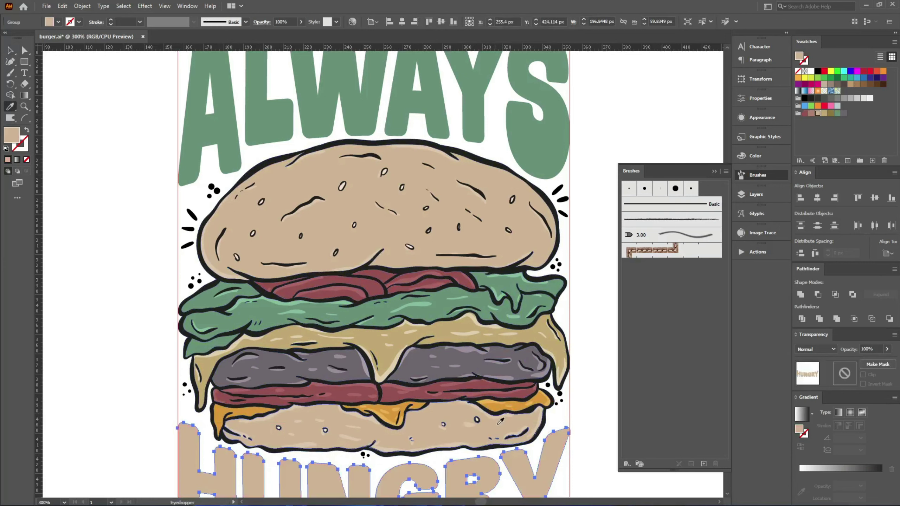
pyautogui.click(497, 410)
pyautogui.press('v')
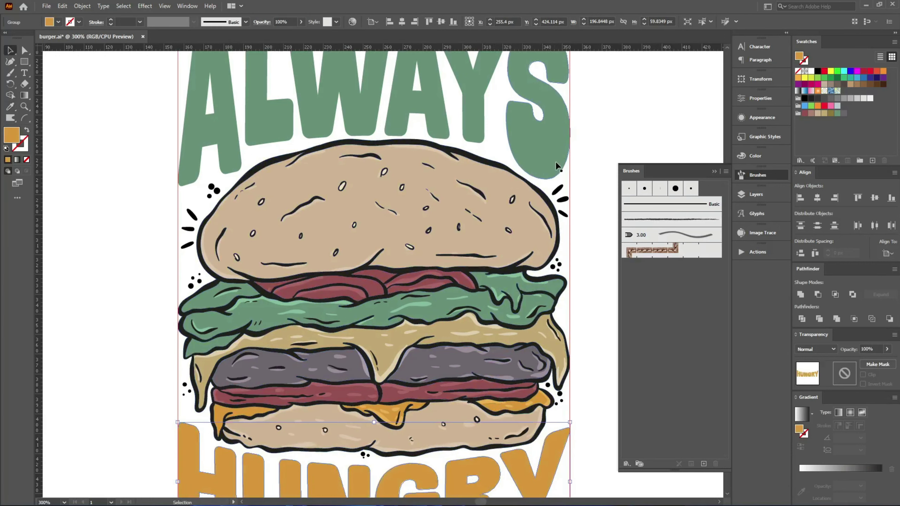
# Recolor the ALWAYS lettering with the orange sampled from HUNGRY
pyautogui.click(558, 164)
pyautogui.press('i')
pyautogui.click(519, 456)
pyautogui.press('v')
pyautogui.click(604, 361)
# Recolor the three dots at the upper left of the bun with the lettuce green
pyautogui.press('i')
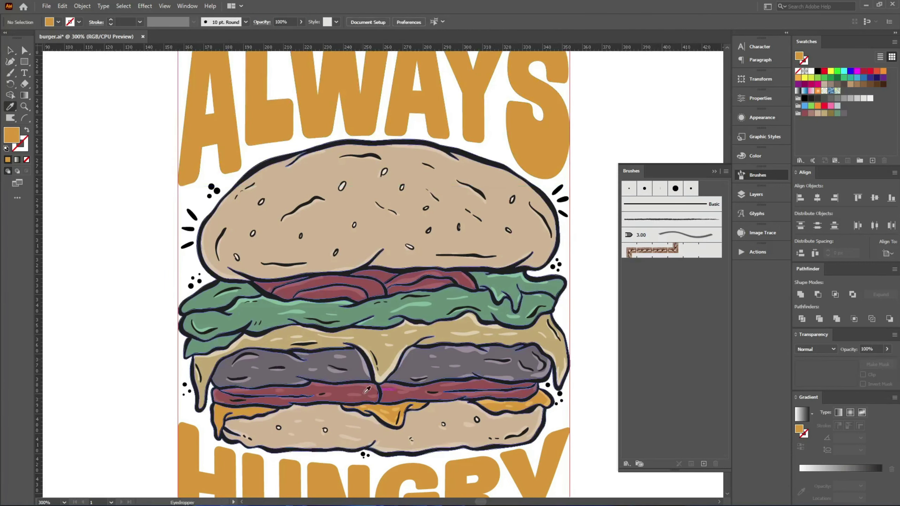
pyautogui.scroll(1, 217, 314)
pyautogui.click(217, 301)
pyautogui.keyDown('alt'); pyautogui.click(217, 150); pyautogui.keyUp('alt')
pyautogui.keyDown('alt'); pyautogui.click(210, 145); pyautogui.keyUp('alt')
pyautogui.keyDown('alt'); pyautogui.click(206, 158); pyautogui.keyUp('alt')
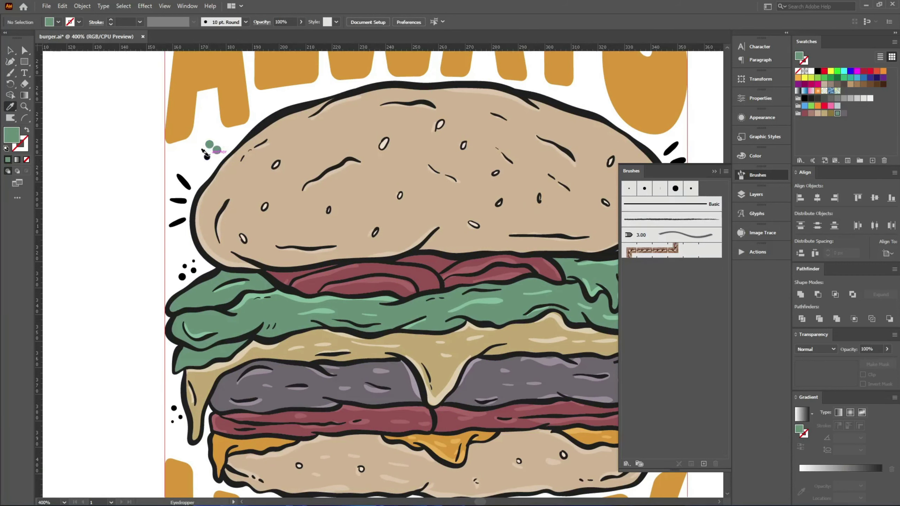
# Recolor the four dots above the left end of the lettuce with the bun tan
pyautogui.click(219, 189)
pyautogui.keyDown('alt'); pyautogui.click(182, 277); pyautogui.keyUp('alt')
pyautogui.keyDown('alt'); pyautogui.click(185, 266); pyautogui.keyUp('alt')
pyautogui.keyDown('alt'); pyautogui.click(194, 270); pyautogui.keyUp('alt')
pyautogui.keyDown('alt'); pyautogui.click(194, 261); pyautogui.keyUp('alt')
# Recolor the dots beside the left cheese drip in cheese yellow and the dots under the bottom bun in patty gray
pyautogui.scroll(-2, 212, 263)
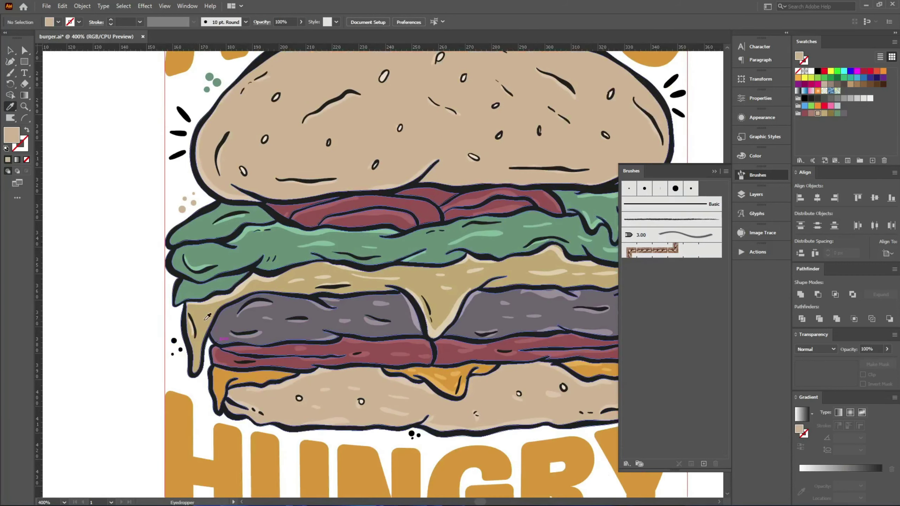
pyautogui.click(204, 321)
pyautogui.keyDown('alt'); pyautogui.click(174, 341); pyautogui.keyUp('alt')
pyautogui.scroll(-2, 168, 353)
pyautogui.hscroll(3, 168, 353)
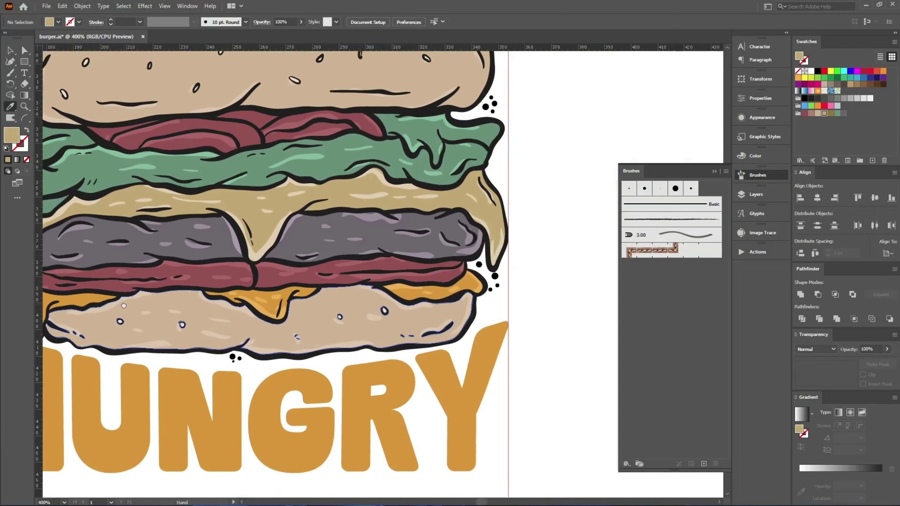
pyautogui.click(395, 245)
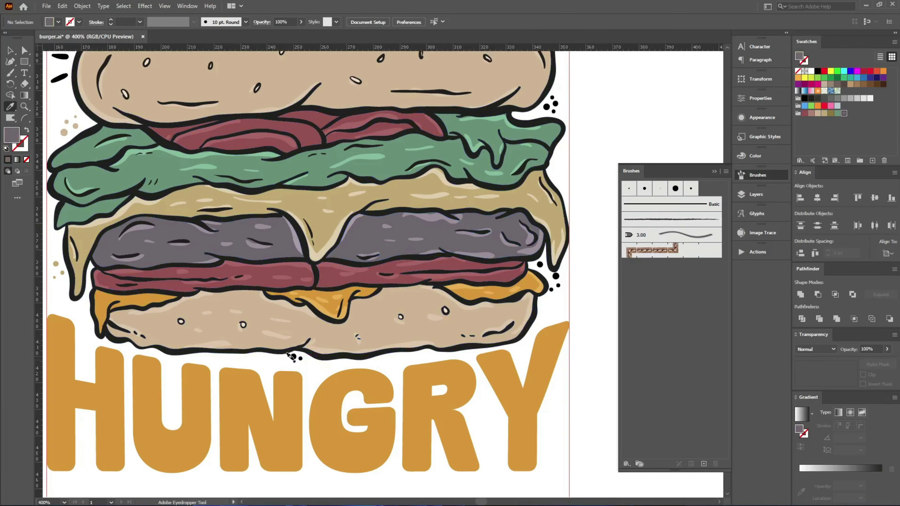
# Recolor the dots beside the right cheese drip with the red sampled from the lower tomato layer
pyautogui.moveTo(442, 318); pyautogui.dragTo(323, 409)
pyautogui.click(368, 356)
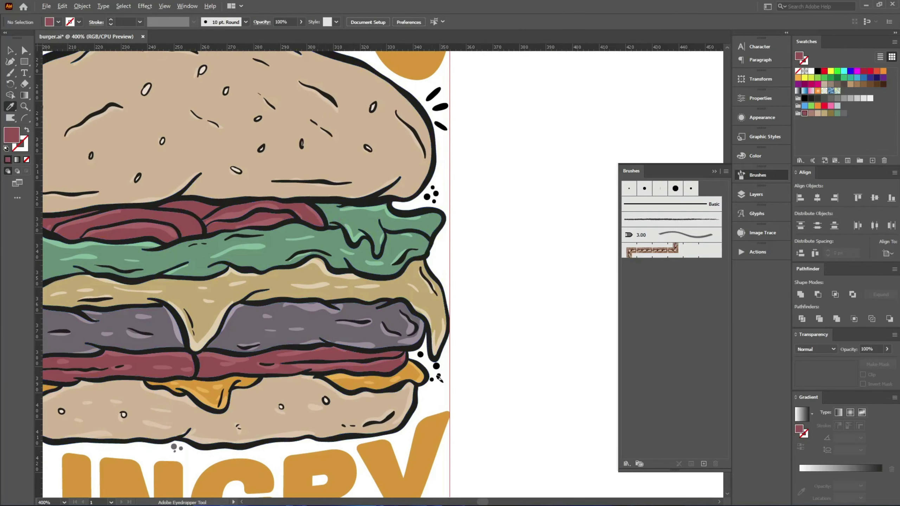
pyautogui.keyDown('alt'); pyautogui.click(419, 354); pyautogui.keyUp('alt')
pyautogui.keyDown('alt'); pyautogui.click(436, 366); pyautogui.keyUp('alt')
pyautogui.keyDown('alt'); pyautogui.click(438, 375); pyautogui.keyUp('alt')
# Recolor the dots beside the top bun's lower right end in cheese yellow and the three accent strokes at its right in lettuce green
pyautogui.click(423, 194)
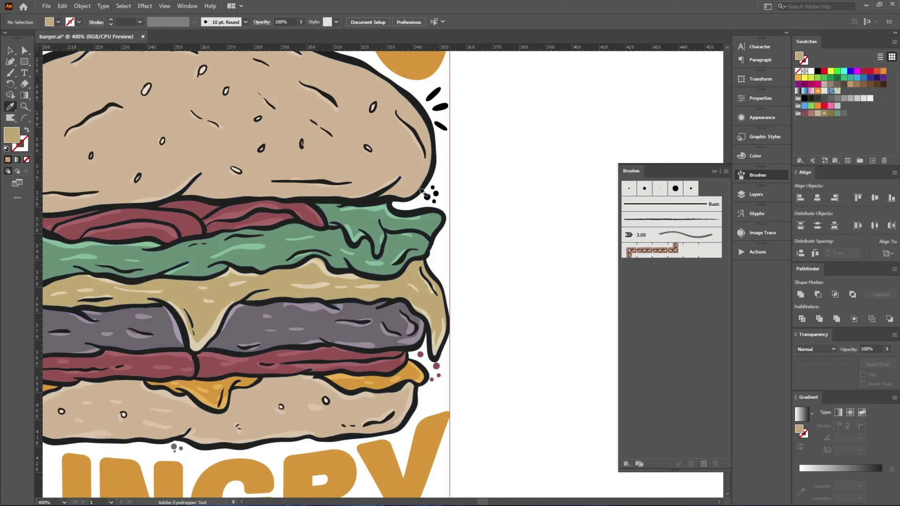
pyautogui.click(411, 227)
pyautogui.keyDown('alt'); pyautogui.click(433, 95); pyautogui.keyUp('alt')
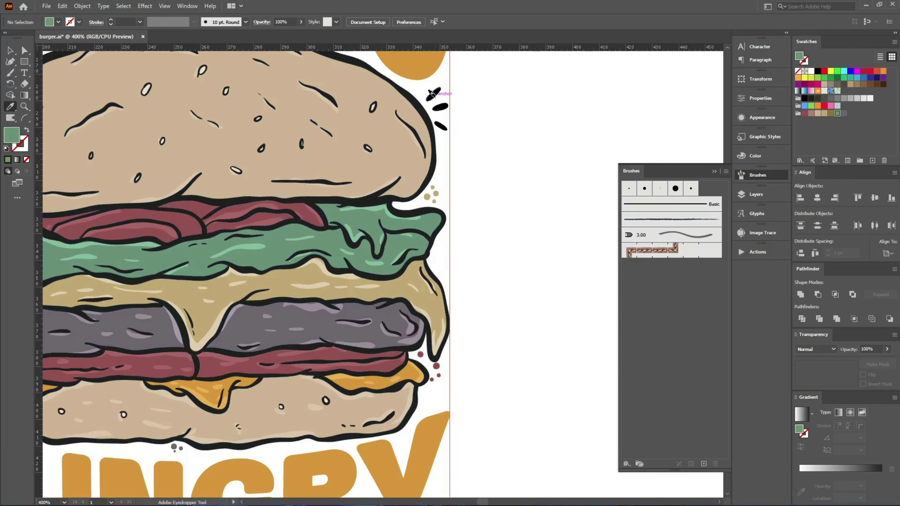
pyautogui.keyDown('alt'); pyautogui.click(440, 107); pyautogui.keyUp('alt')
pyautogui.keyDown('alt'); pyautogui.click(441, 125); pyautogui.keyUp('alt')
# Recolor the three accent strokes at the left of the top bun with the same lettuce green
pyautogui.moveTo(269, 196)
pyautogui.mouseDown()
pyautogui.moveTo(516, 250)
pyautogui.moveTo(516, 207)
pyautogui.mouseUp()
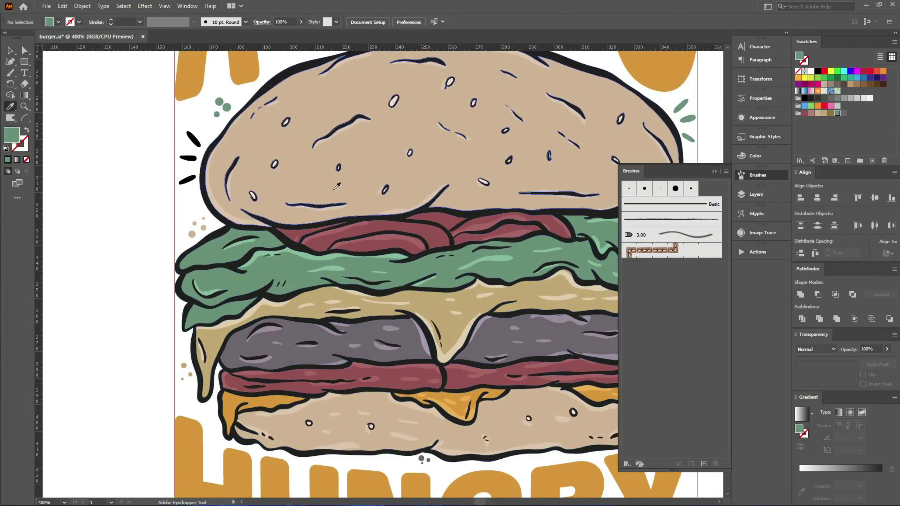
pyautogui.keyDown('alt'); pyautogui.click(191, 138); pyautogui.keyUp('alt')
pyautogui.keyDown('alt'); pyautogui.click(189, 158); pyautogui.keyUp('alt')
pyautogui.keyDown('alt'); pyautogui.click(188, 180); pyautogui.keyUp('alt')
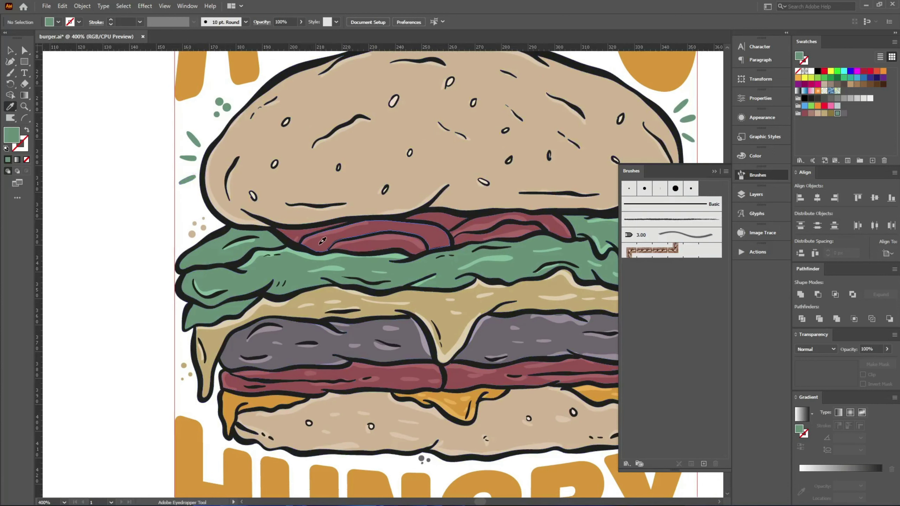
# Recolor the three dots at the upper left of the bun with red sampled from the upper tomato, and save the file
pyautogui.click(329, 236)
pyautogui.keyDown('alt'); pyautogui.click(217, 114); pyautogui.keyUp('alt')
pyautogui.keyDown('alt'); pyautogui.click(220, 102); pyautogui.keyUp('alt')
pyautogui.keyDown('alt'); pyautogui.click(227, 107); pyautogui.keyUp('alt')
pyautogui.scroll(-1, 95, 194)
pyautogui.press('v')
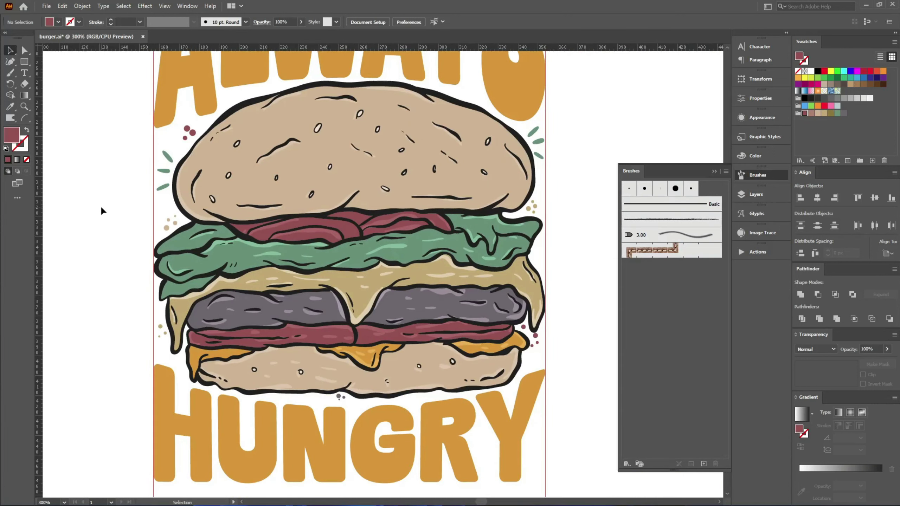
pyautogui.scroll(-1, 184, 286)
pyautogui.hotkey('ctrl', 's')
# Group the ALWAYS and HUNGRY lettering, add an opacity mask with Clip turned off, and switch to editing the mask
pyautogui.click(415, 149)
pyautogui.keyDown('shift'); pyautogui.click(372, 387); pyautogui.keyUp('shift')
pyautogui.hotkey('ctrl', 'g')
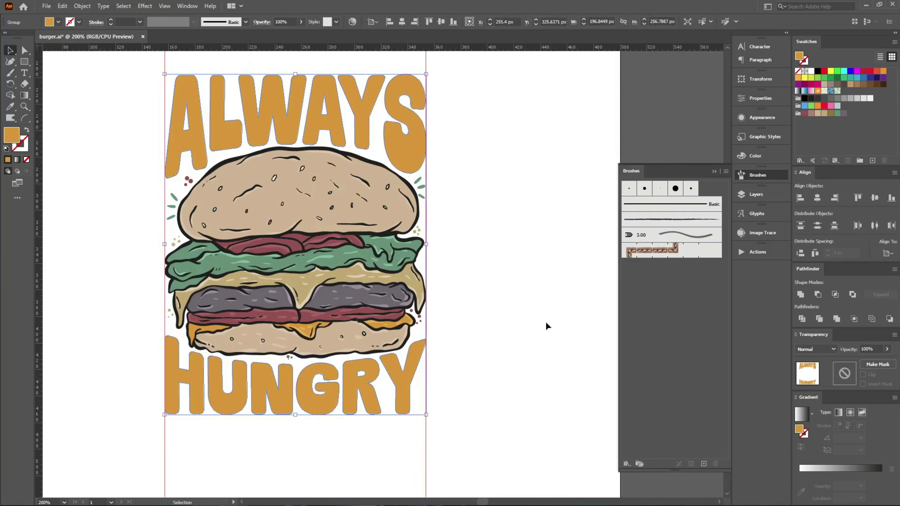
pyautogui.click(877, 365)
pyautogui.click(864, 375)
pyautogui.click(848, 370)
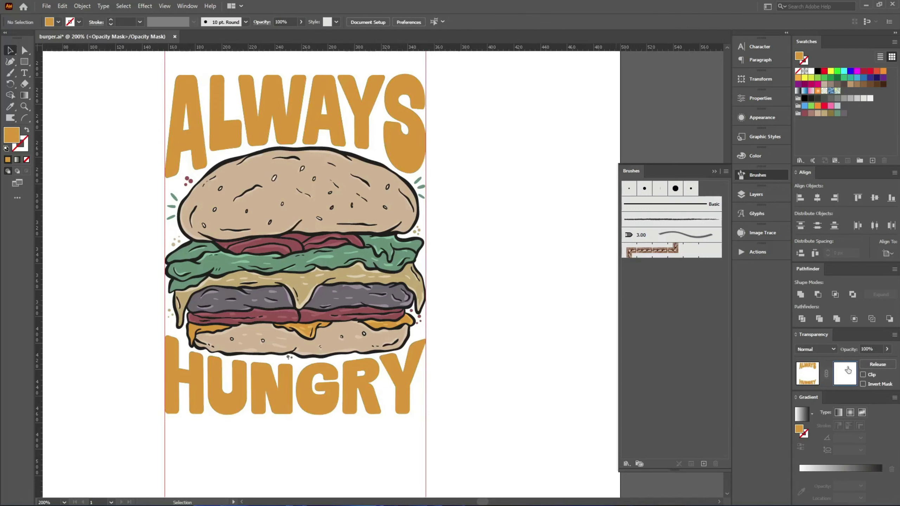
# Set up the Paintbrush for the mask with the 10 pt. Round brush, no fill and a black stroke
pyautogui.click(644, 190)
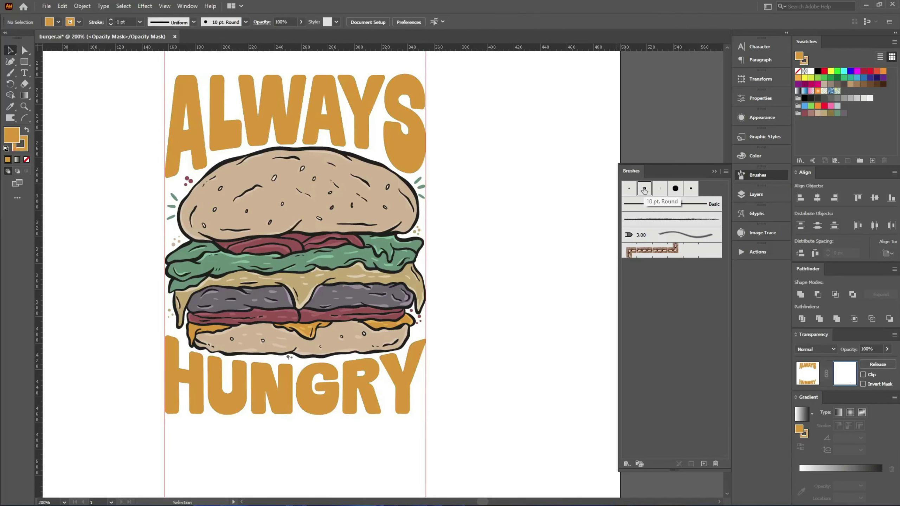
pyautogui.press('b')
pyautogui.moveTo(181, 72); pyautogui.dragTo(301, 248)
pyautogui.hotkey('ctrl', '+')
pyautogui.hotkey('ctrl', '+')
pyautogui.moveTo(142, 239)
pyautogui.mouseDown()
pyautogui.moveTo(299, 280)
pyautogui.moveTo(143, 213)
pyautogui.mouseUp()
pyautogui.click(27, 160)
pyautogui.click(25, 147)
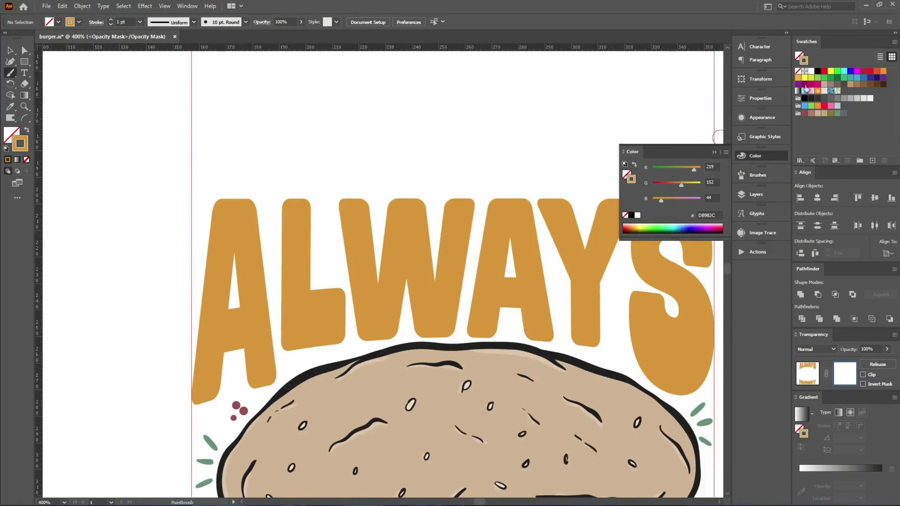
pyautogui.click(817, 72)
# Paint clusters of small mask dots on the first A, the L and the left part of the W in ALWAYS
pyautogui.click(228, 227)
pyautogui.moveTo(258, 350)
pyautogui.mouseDown()
pyautogui.moveTo(202, 261)
pyautogui.moveTo(184, 269)
pyautogui.mouseUp()
pyautogui.click(198, 247)
pyautogui.click(212, 241)
pyautogui.click(198, 233)
pyautogui.click(184, 122)
pyautogui.click(184, 133)
pyautogui.moveTo(263, 183); pyautogui.dragTo(219, 172)
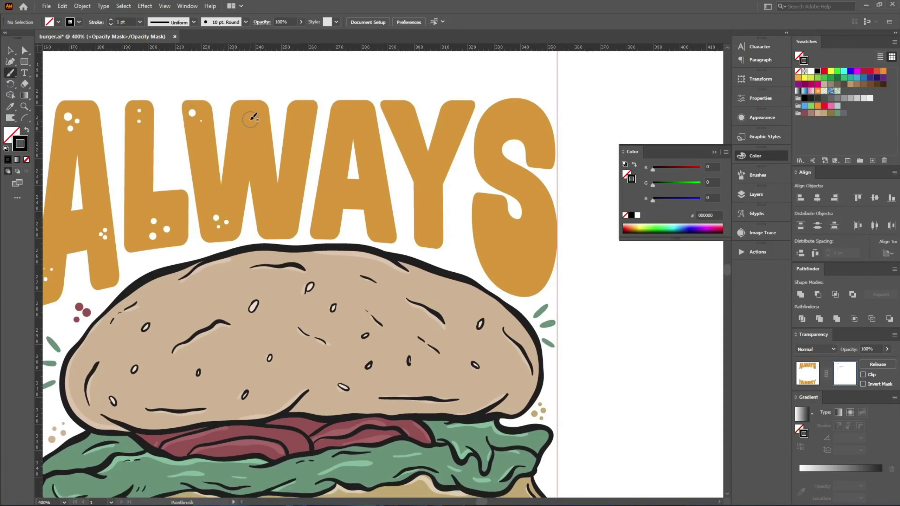
# Paint mask dots on the remaining parts of the W in ALWAYS
pyautogui.scroll(-1, 261, 131)
pyautogui.hscroll(1, 261, 131)
pyautogui.click(268, 214)
pyautogui.click(280, 225)
pyautogui.click(280, 212)
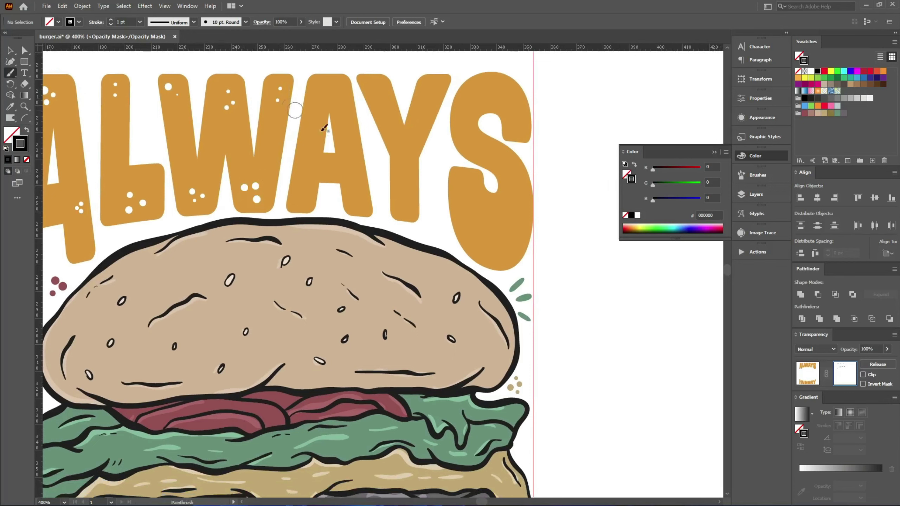
# Paint mask dots of varied sizes across the second A in ALWAYS
pyautogui.hscroll(2, 295, 110)
pyautogui.click(275, 95)
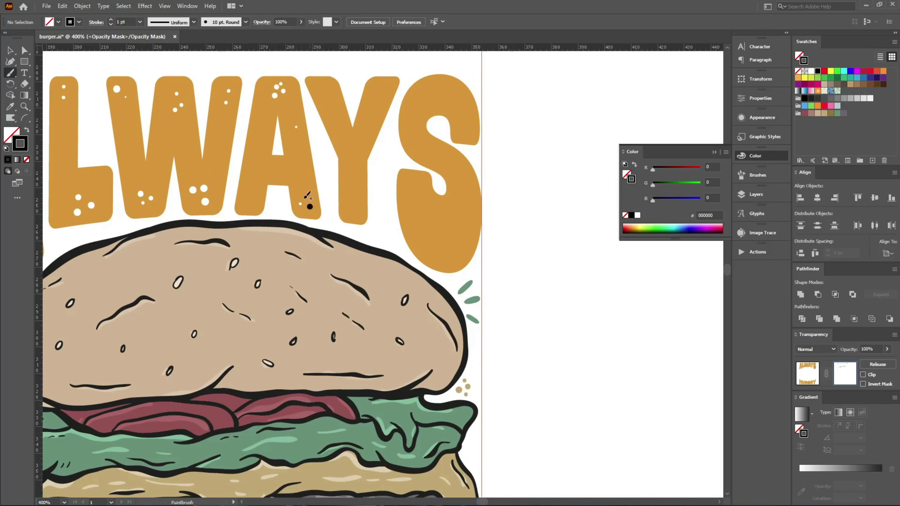
pyautogui.click(254, 189)
pyautogui.click(274, 169)
pyautogui.click(258, 129)
# Add a few more mask dots to the W and paint dot clusters on the Y and S in ALWAYS
pyautogui.moveTo(329, 201); pyautogui.dragTo(276, 213)
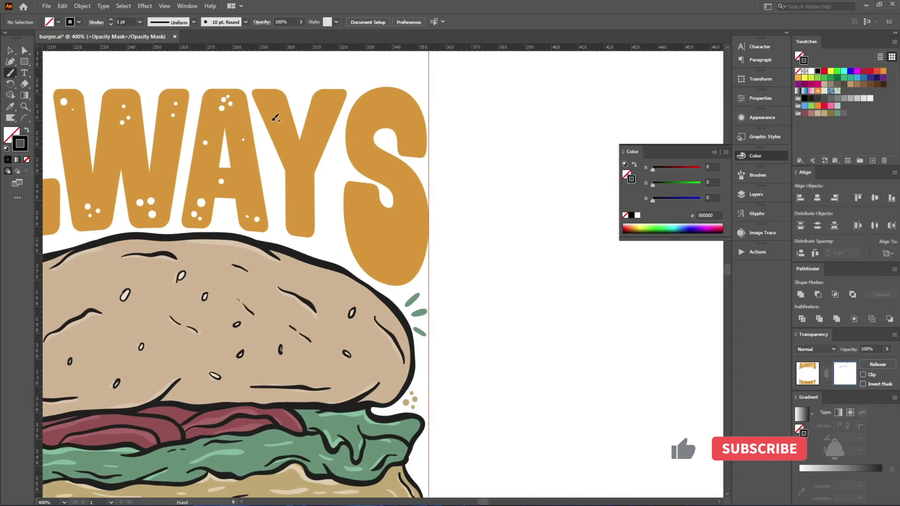
pyautogui.click(76, 166)
pyautogui.click(74, 102)
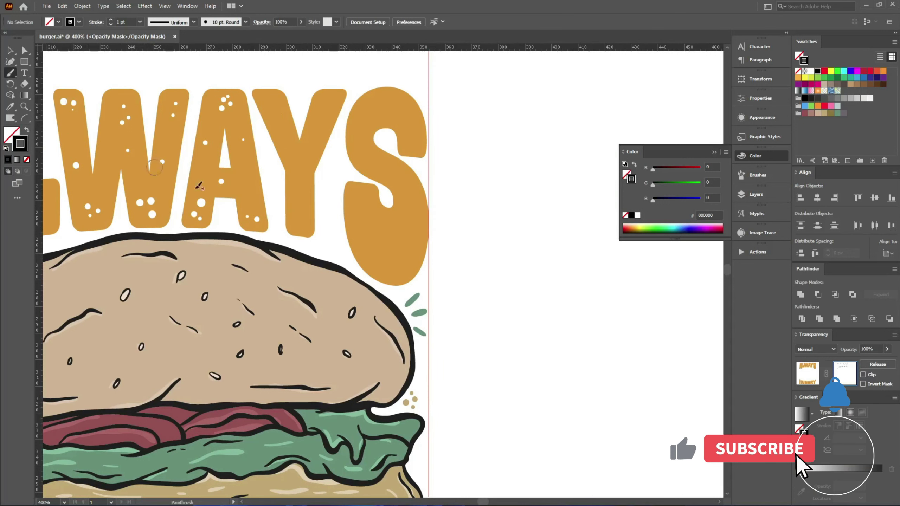
pyautogui.click(269, 100)
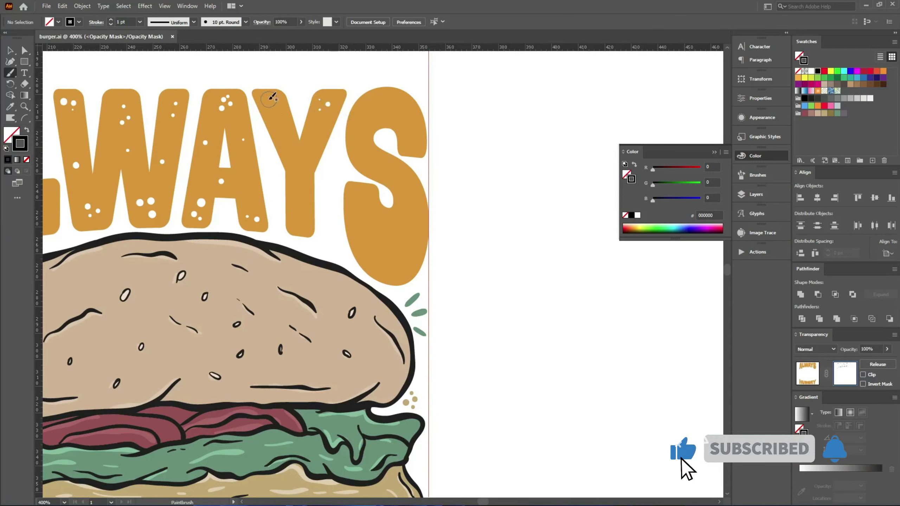
pyautogui.click(276, 101)
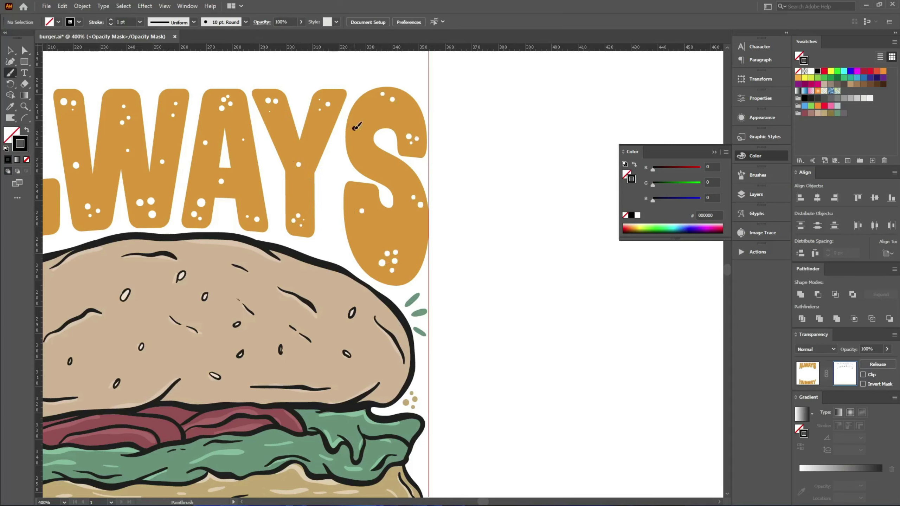
# Paint mask dots on the bottom curve and both upper arms of the U in HUNGRY
pyautogui.moveTo(257, 349); pyautogui.dragTo(439, 100)
pyautogui.moveTo(157, 393); pyautogui.dragTo(206, 255)
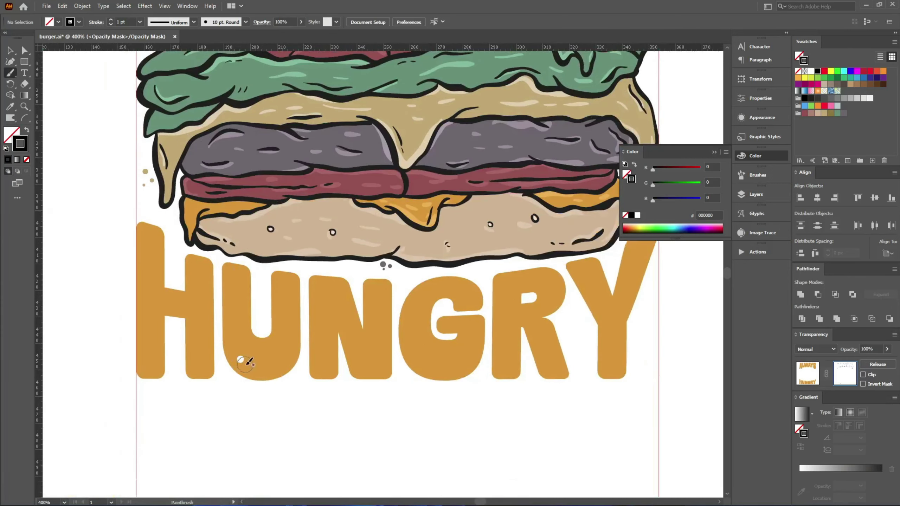
pyautogui.click(287, 355)
pyautogui.click(285, 360)
pyautogui.click(290, 287)
pyautogui.click(233, 286)
# Paint mask dots on the left and right stems of the H in HUNGRY
pyautogui.click(149, 293)
pyautogui.click(167, 299)
pyautogui.click(199, 271)
pyautogui.click(201, 278)
pyautogui.click(202, 363)
pyautogui.click(202, 353)
pyautogui.click(193, 356)
pyautogui.click(199, 328)
# Paint mask dots on the N in HUNGRY, replacing the oversized dot in its middle with a small one
pyautogui.click(297, 295)
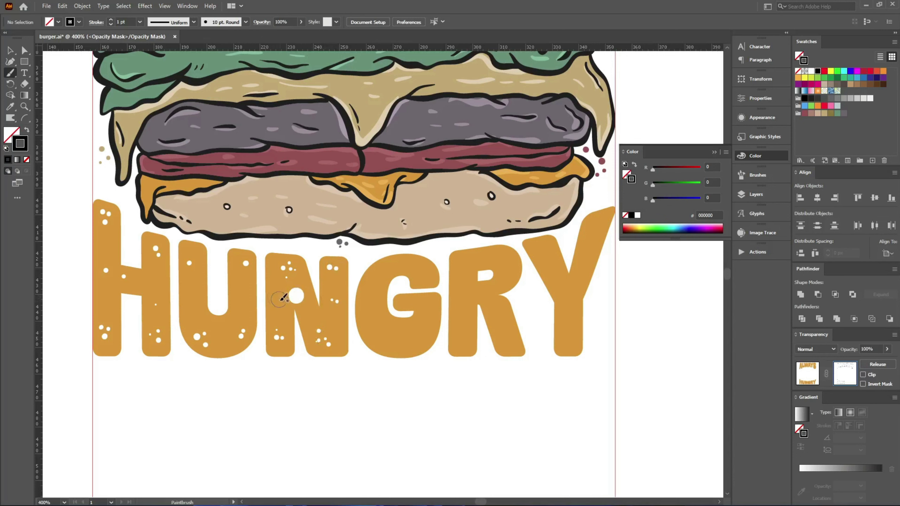
pyautogui.hotkey('ctrl', 'z')
pyautogui.click(298, 295)
pyautogui.click(279, 295)
# Paint clusters of mask dots on the G, R and Y in HUNGRY
pyautogui.moveTo(388, 318); pyautogui.dragTo(360, 311)
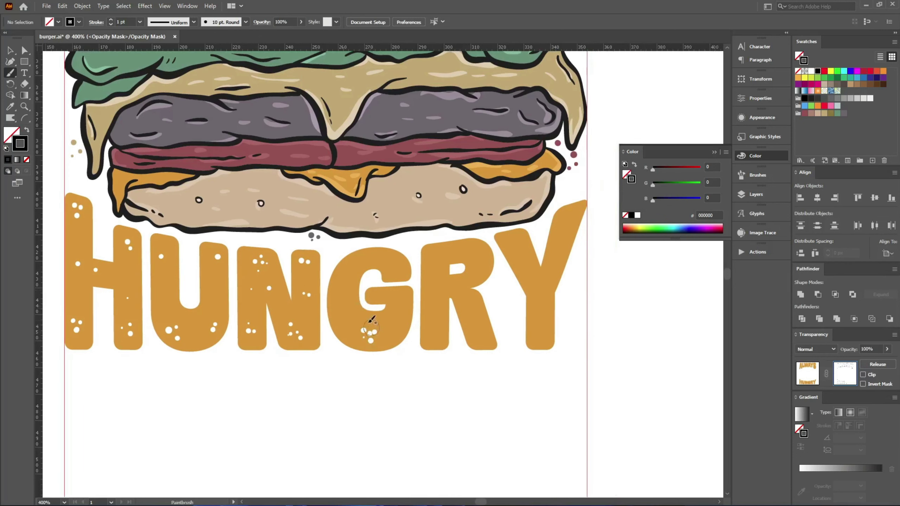
pyautogui.click(337, 298)
pyautogui.click(484, 326)
pyautogui.click(479, 334)
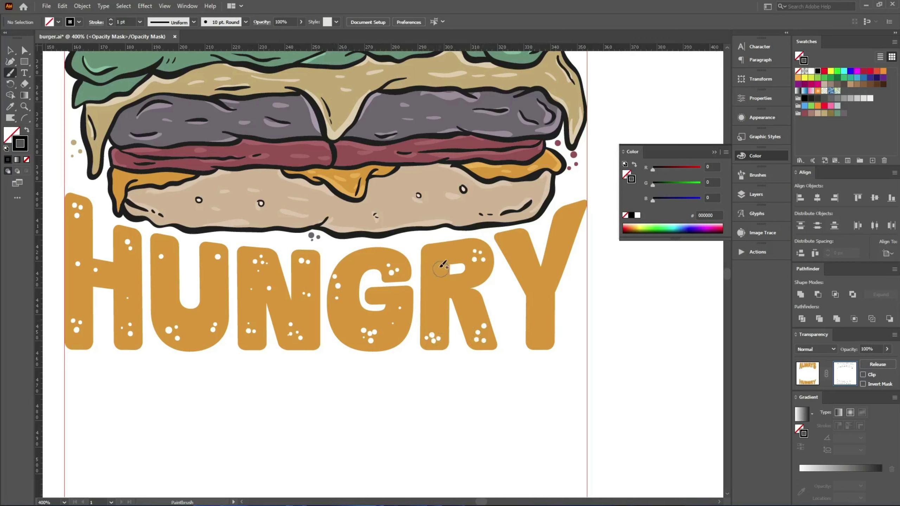
pyautogui.hscroll(3, 491, 284)
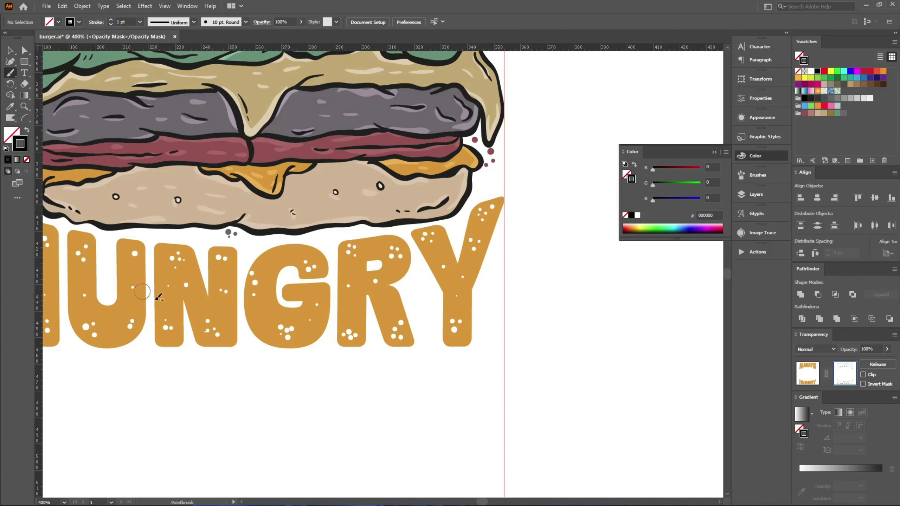
# Select all the painted mask dots, expand them into filled shapes, and return from the mask to the artwork
pyautogui.keyDown('ctrl'); pyautogui.keyDown('alt'); pyautogui.click(378, 393); pyautogui.keyUp('alt'); pyautogui.keyUp('ctrl')
pyautogui.moveTo(308, 136); pyautogui.dragTo(338, 384)
pyautogui.hotkey('ctrl', 'a')
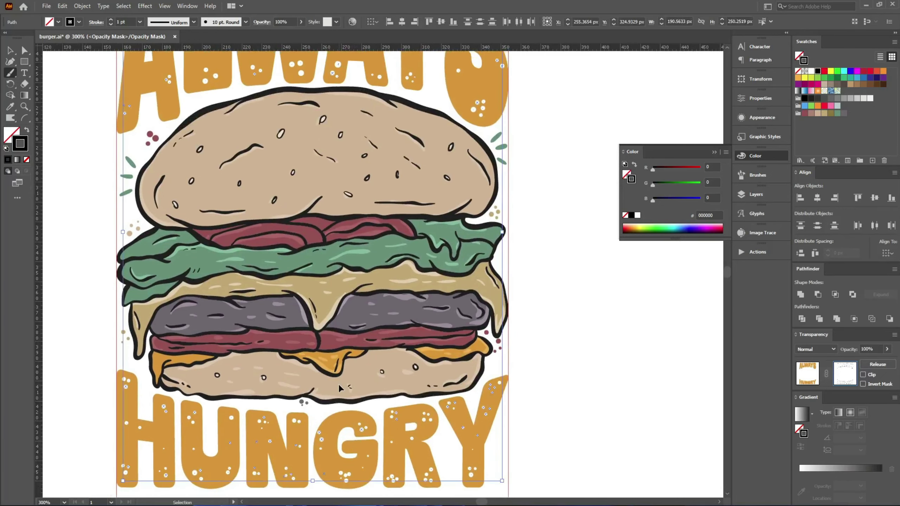
pyautogui.hotkey('ctrl', 'shift', 'e')
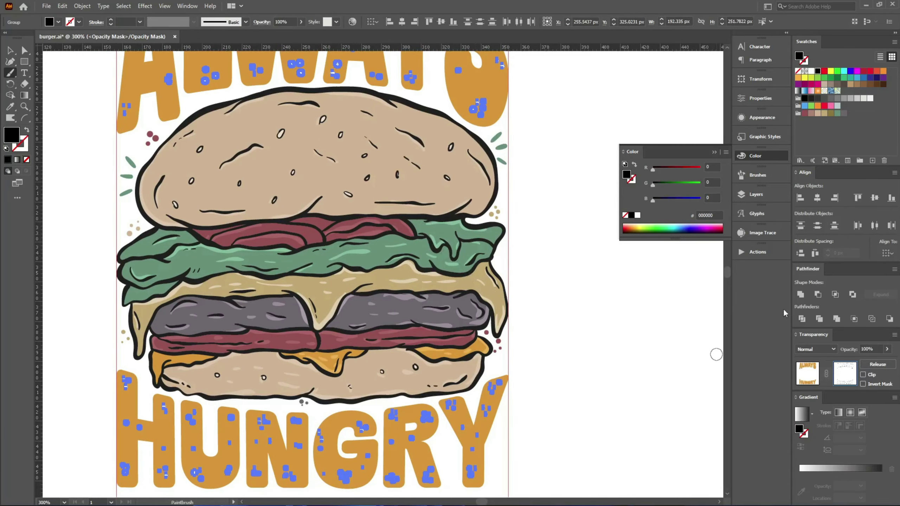
pyautogui.click(798, 363)
pyautogui.hotkey('ctrl', '0')
pyautogui.click(521, 227)
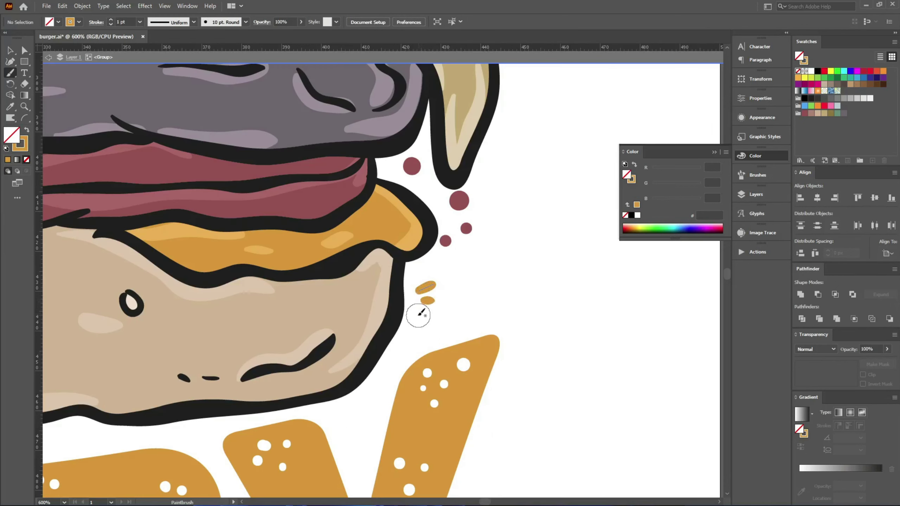
pyautogui.moveTo(418, 313); pyautogui.dragTo(430, 325)
pyautogui.hotkey('ctrl', 'z')
pyautogui.hotkey('ctrl', 'z')
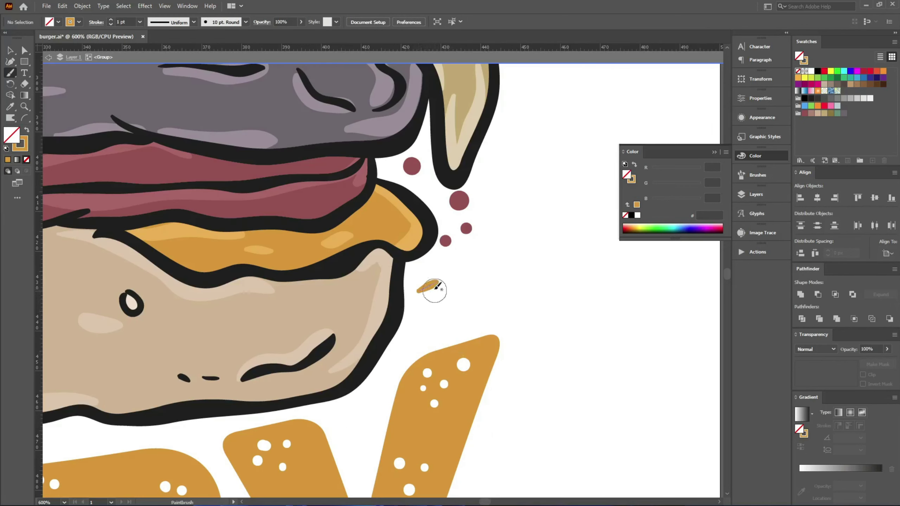
pyautogui.hotkey('ctrl', 'z')
# Paint three short orange accent strokes beside the right end of the bottom bun, above the Y
pyautogui.moveTo(421, 284); pyautogui.dragTo(447, 275)
pyautogui.moveTo(424, 296)
pyautogui.mouseDown()
pyautogui.moveTo(435, 294)
pyautogui.moveTo(439, 319)
pyautogui.mouseUp()
pyautogui.keyDown('ctrl'); pyautogui.keyDown('alt'); pyautogui.click(530, 335); pyautogui.keyUp('alt'); pyautogui.keyUp('ctrl')
pyautogui.keyDown('ctrl'); pyautogui.keyDown('alt'); pyautogui.click(529, 336); pyautogui.keyUp('alt'); pyautogui.keyUp('ctrl')
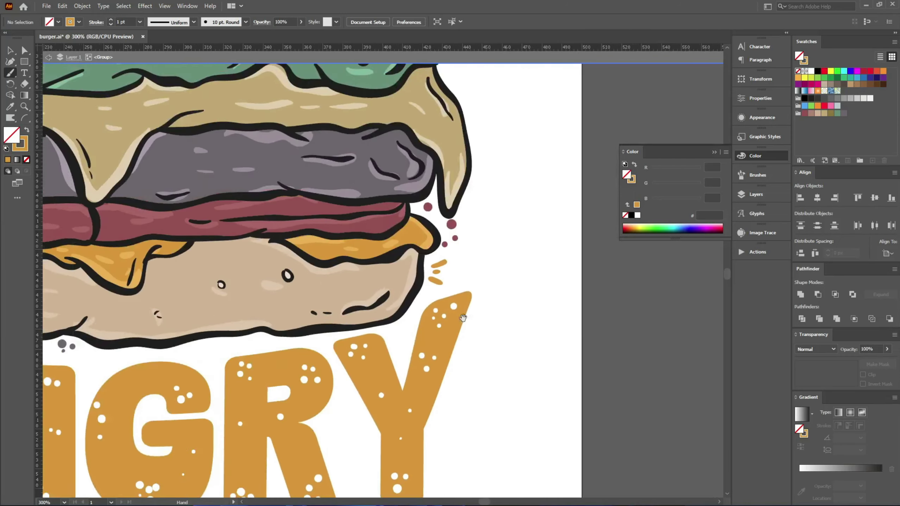
# Paint three short orange accent strokes between the left cheese drip and the H
pyautogui.moveTo(178, 273); pyautogui.dragTo(645, 274)
pyautogui.keyDown('ctrl'); pyautogui.click(209, 274); pyautogui.keyUp('ctrl')
pyautogui.moveTo(379, 273)
pyautogui.mouseDown()
pyautogui.moveTo(318, 264)
pyautogui.moveTo(337, 279)
pyautogui.mouseUp()
pyautogui.keyDown('ctrl'); pyautogui.keyDown('alt'); pyautogui.click(309, 326); pyautogui.keyUp('alt'); pyautogui.keyUp('ctrl')
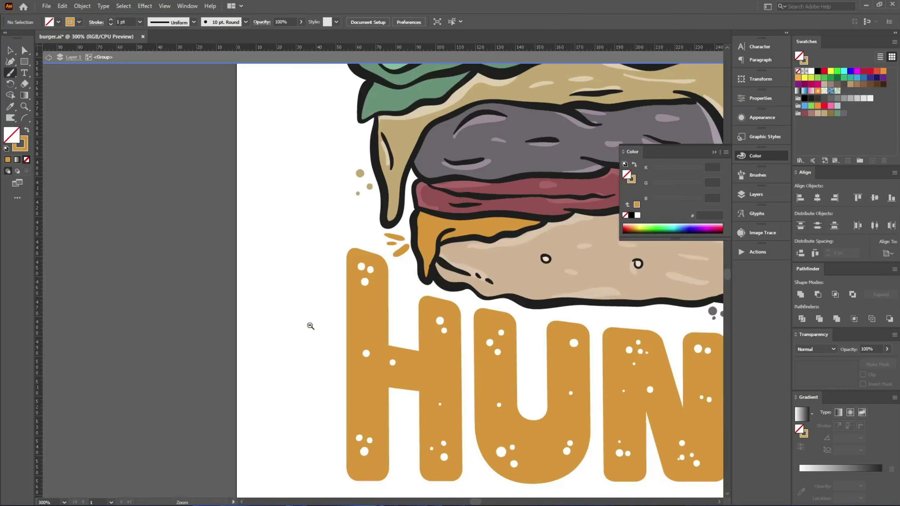
# Select the new accent strokes on both sides of the burger and convert them into filled orange shapes without a stroke
pyautogui.moveTo(424, 286); pyautogui.dragTo(163, 312)
pyautogui.press('v')
pyautogui.moveTo(137, 277); pyautogui.dragTo(116, 254)
pyautogui.moveTo(437, 361); pyautogui.dragTo(167, 357)
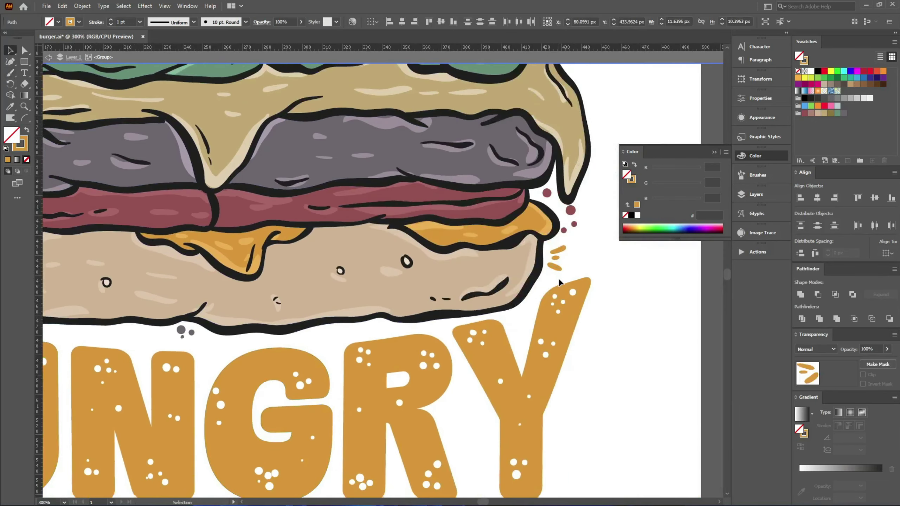
pyautogui.moveTo(558, 263); pyautogui.dragTo(564, 249)
pyautogui.hotkey('shift', 'x')
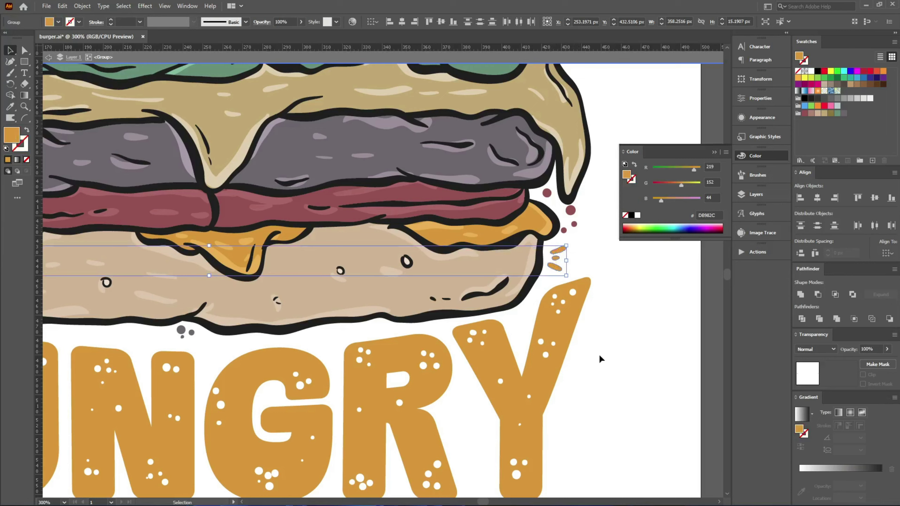
pyautogui.click(598, 358)
# Recolor the three accent strokes above the Y with the yellow sampled from the cheese
pyautogui.press('i')
pyautogui.click(532, 102)
pyautogui.keyDown('alt'); pyautogui.click(558, 250); pyautogui.keyUp('alt')
pyautogui.keyDown('alt'); pyautogui.click(555, 258); pyautogui.keyUp('alt')
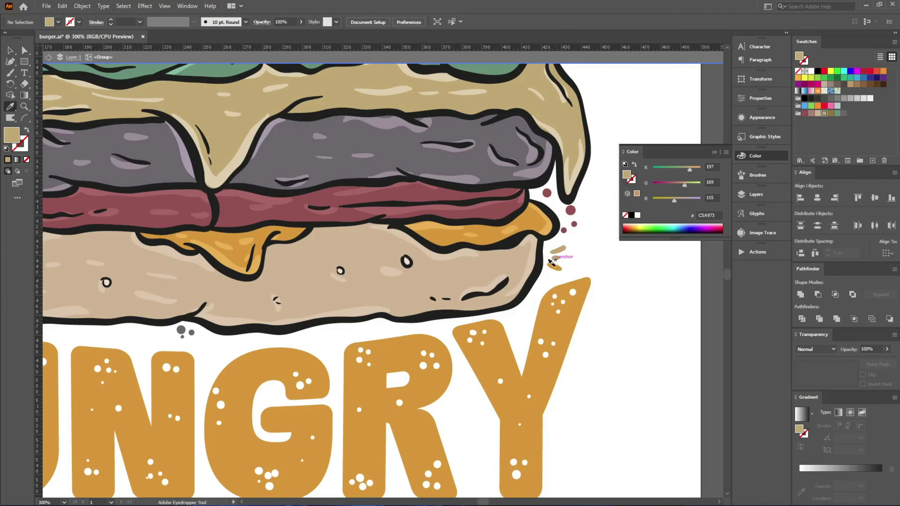
pyautogui.keyDown('alt'); pyautogui.click(554, 267); pyautogui.keyUp('alt')
# Recolor the three accent strokes above the H with red sampled from the lower tomato layer, and leave the group's isolation mode
pyautogui.keyDown('ctrl'); pyautogui.keyDown('alt'); pyautogui.click(613, 321); pyautogui.keyUp('alt'); pyautogui.keyUp('ctrl')
pyautogui.moveTo(170, 219)
pyautogui.mouseDown()
pyautogui.moveTo(400, 350)
pyautogui.moveTo(552, 296)
pyautogui.mouseUp()
pyautogui.click(458, 278)
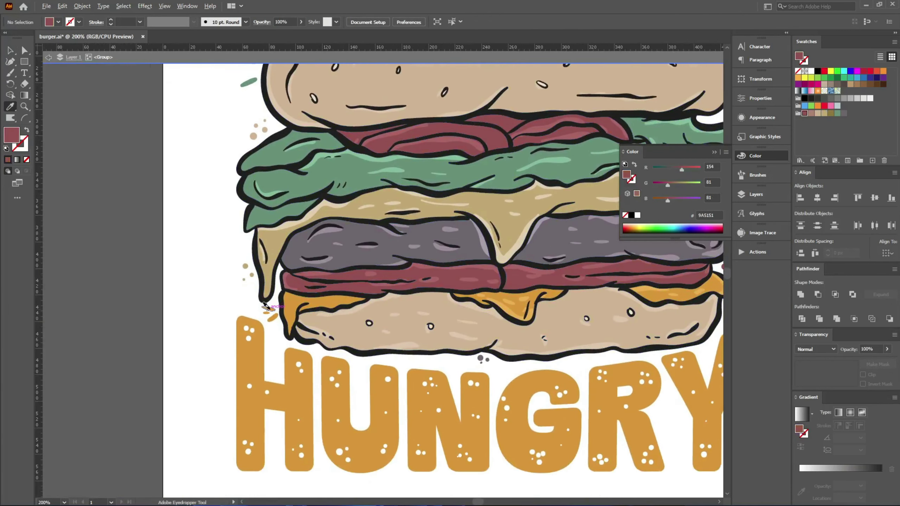
pyautogui.keyDown('alt'); pyautogui.click(268, 308); pyautogui.keyUp('alt')
pyautogui.keyDown('alt'); pyautogui.click(273, 318); pyautogui.keyUp('alt')
pyautogui.press('v')
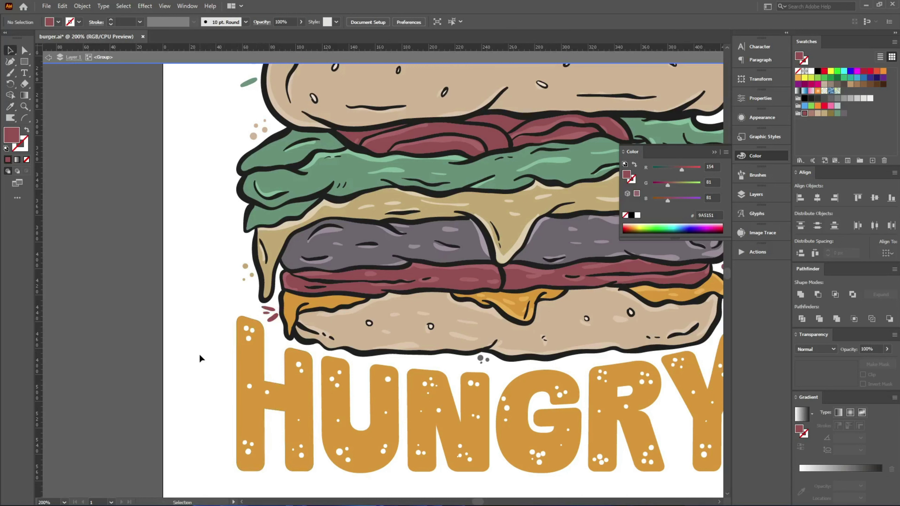
pyautogui.doubleClick(199, 352)
pyautogui.hotkey('ctrl', '0')
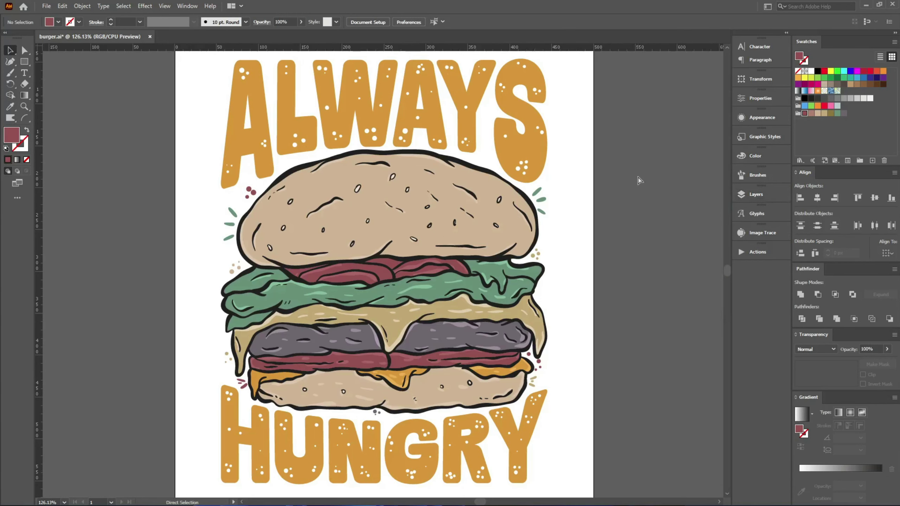